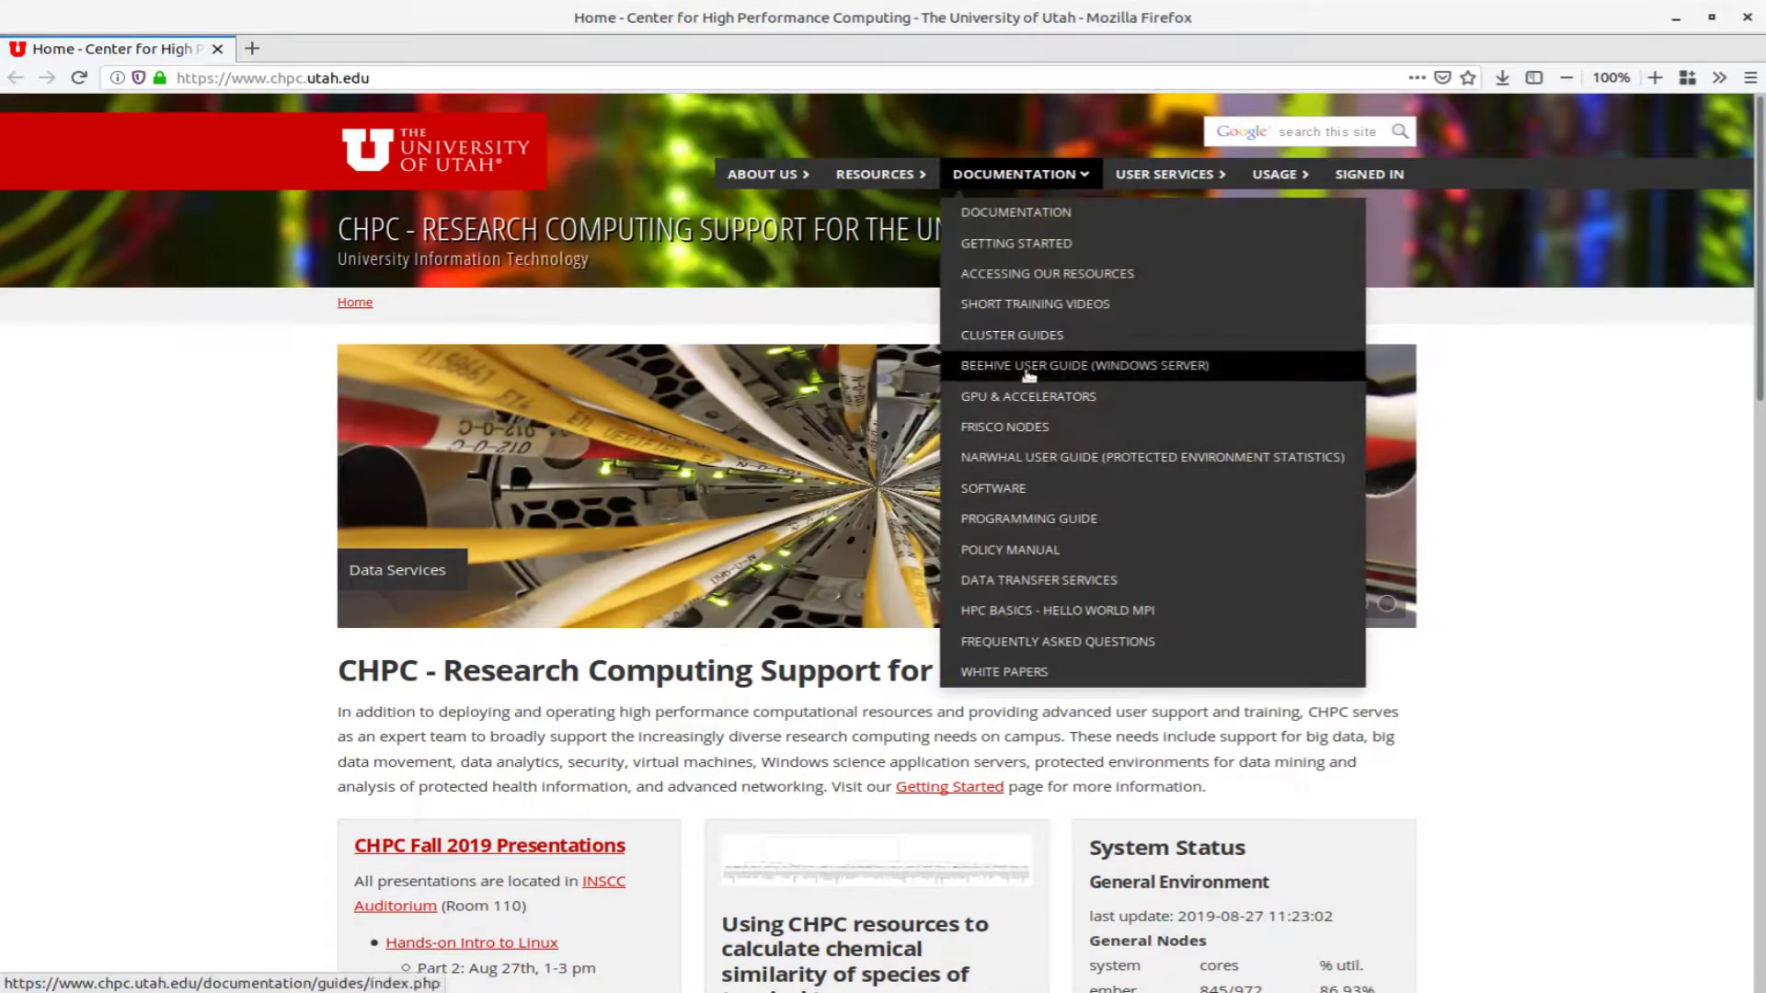
Go from the CHPC Software documentation page to the Remote Desktop (rdp) guide and scroll through it
{"action": "left_click", "coordinate": [1021, 489]}
{"action": "scroll", "coordinate": [1016, 474], "scroll_direction": "down", "scroll_amount": 6}
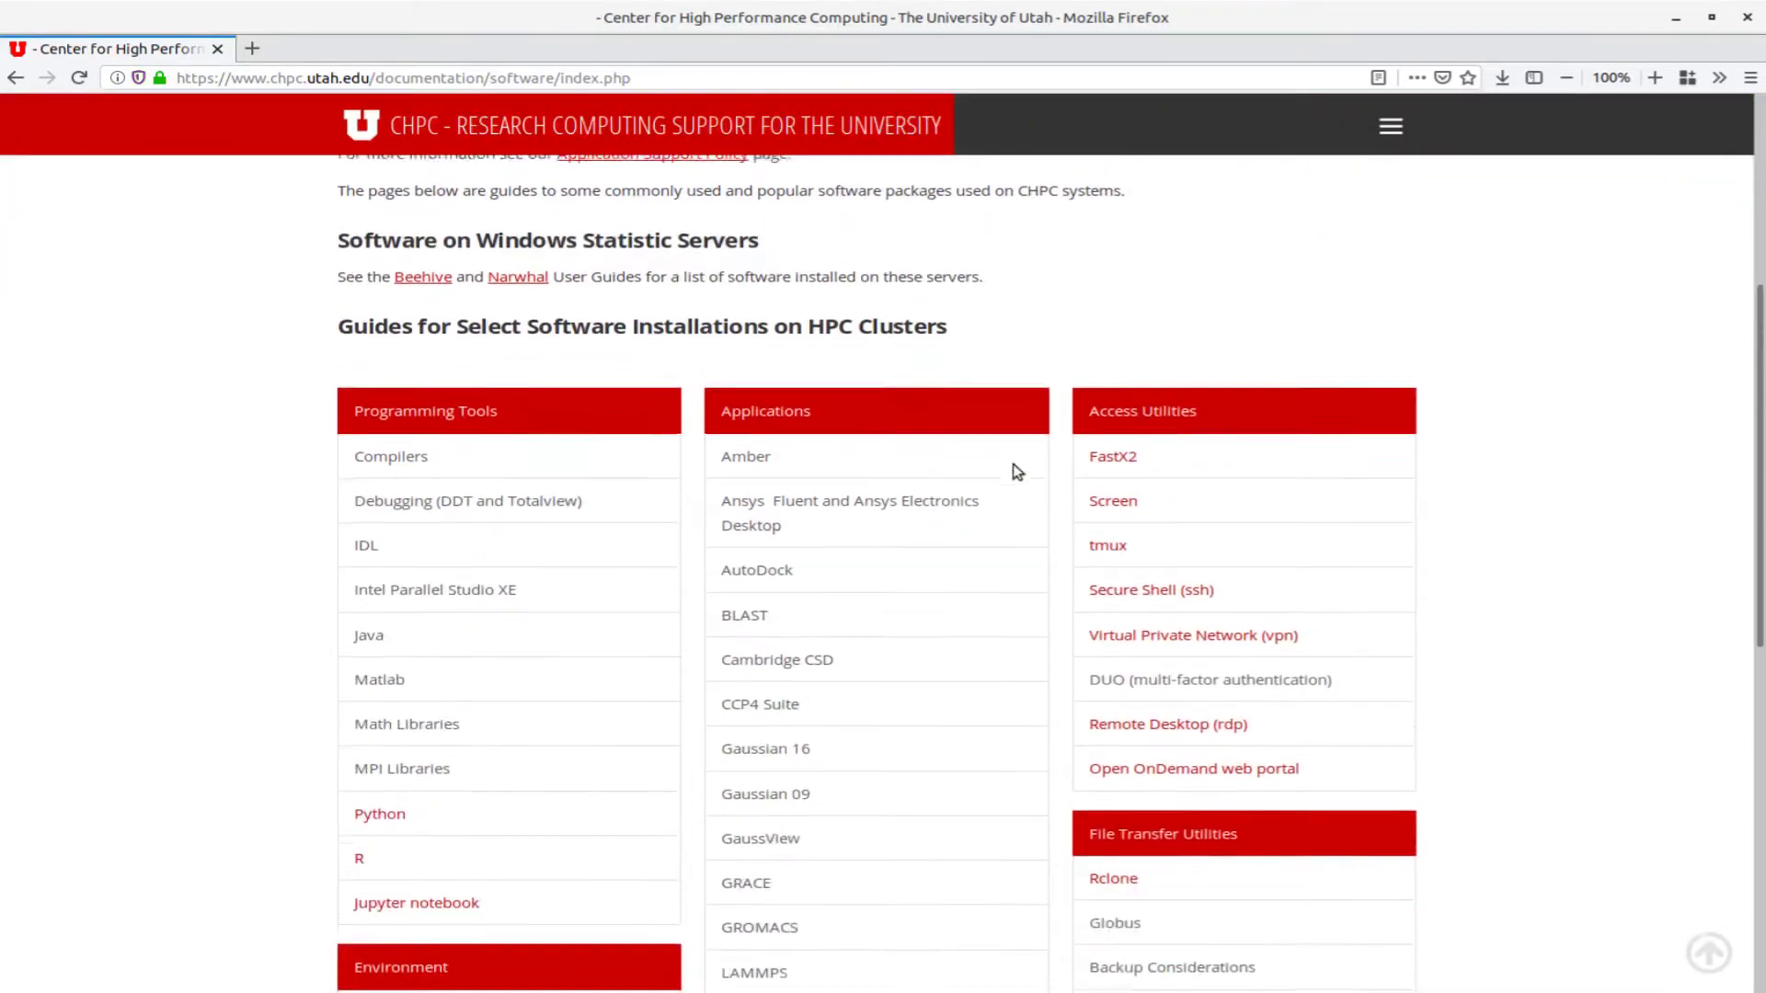
{"action": "left_click", "coordinate": [1128, 623]}
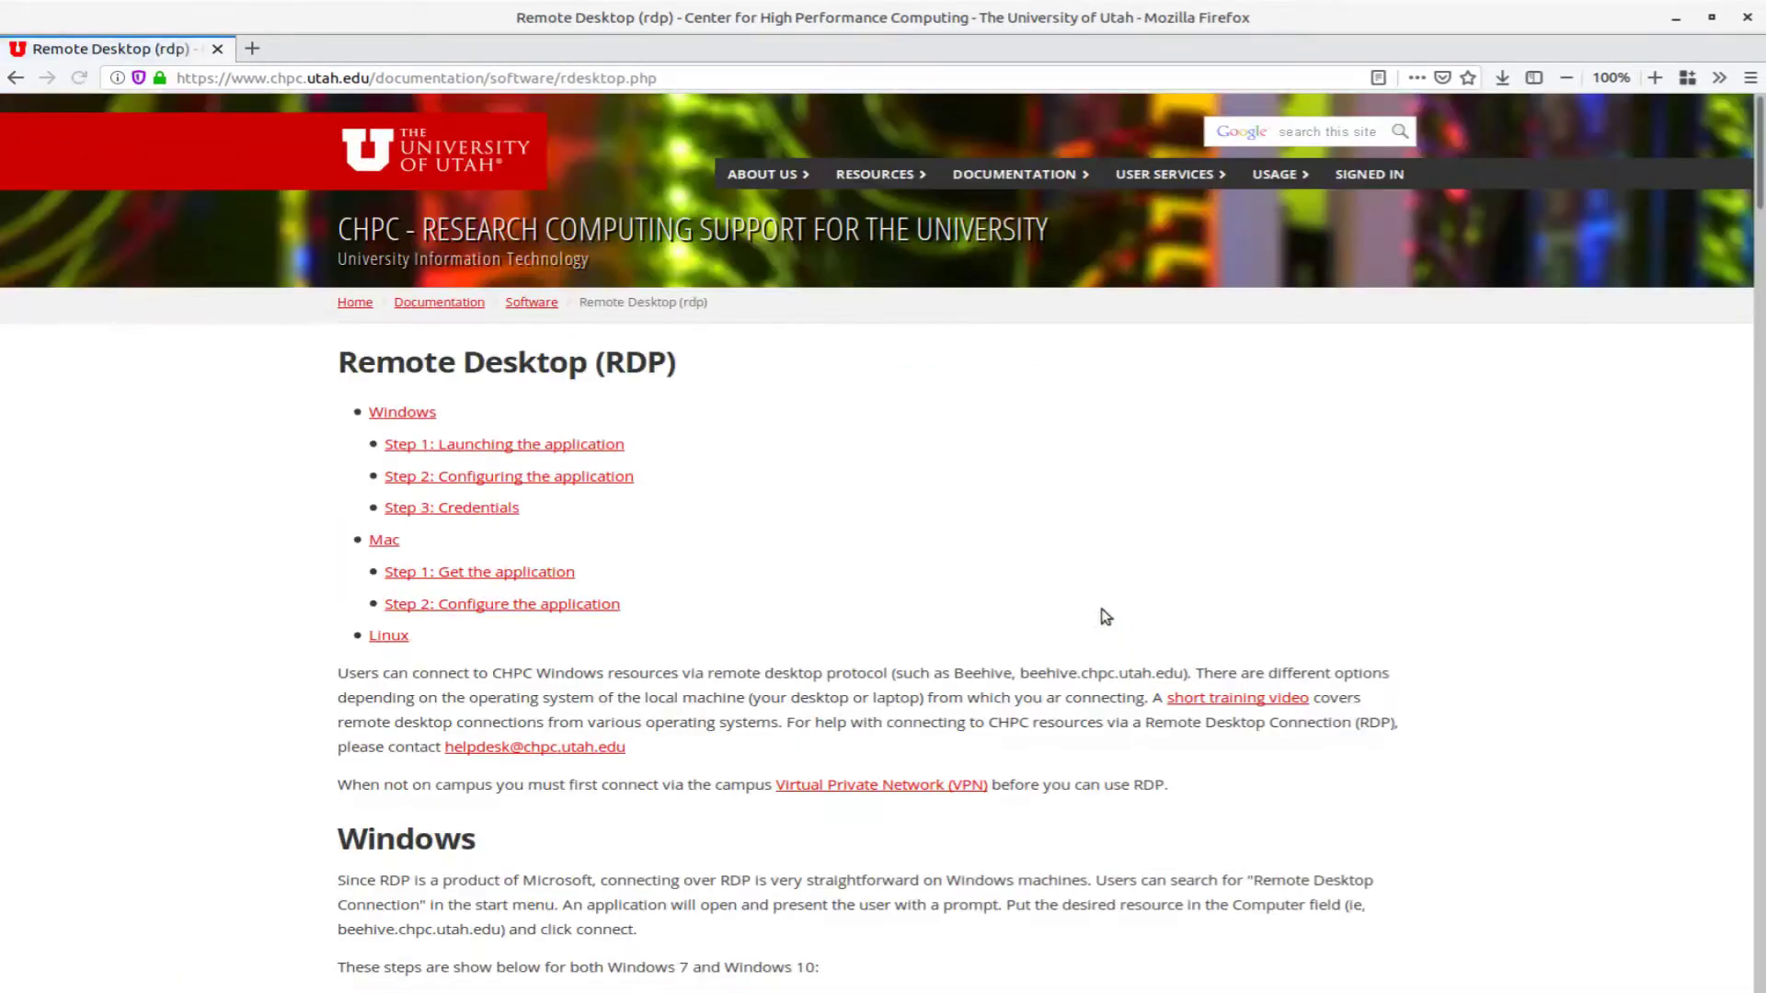
{"action": "scroll", "coordinate": [654, 461], "scroll_direction": "down", "scroll_amount": 3}
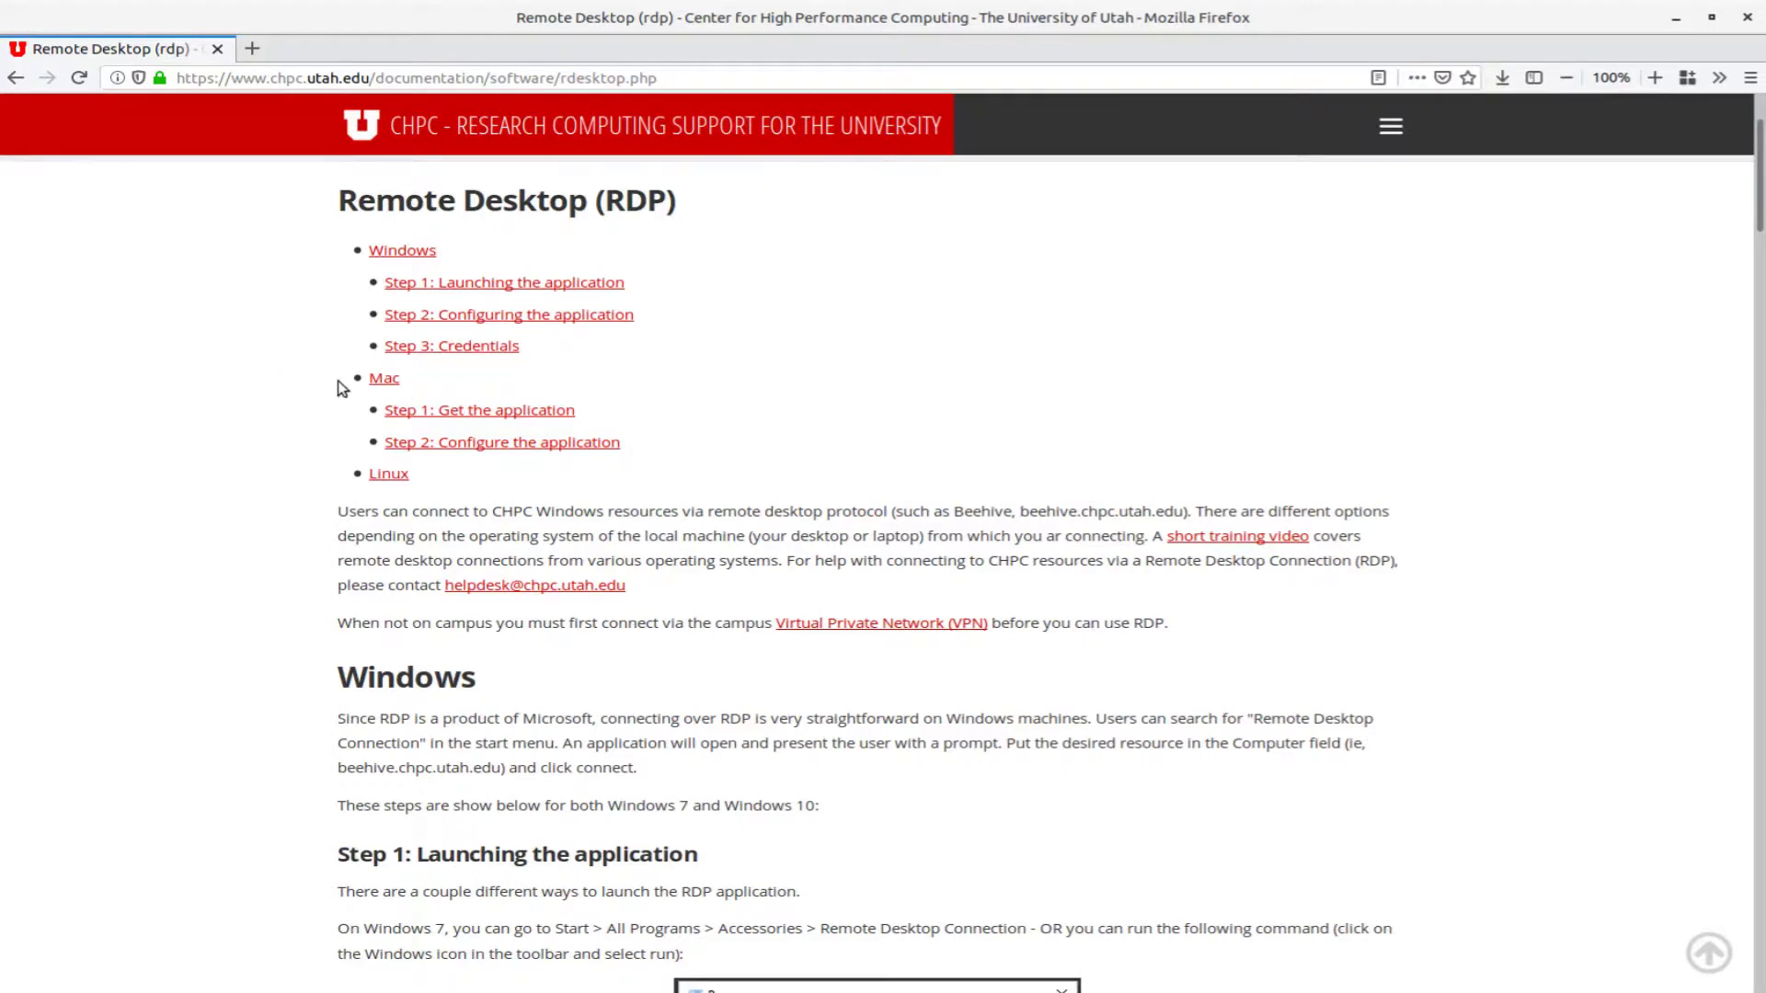
{"action": "scroll", "coordinate": [339, 376], "scroll_direction": "down", "scroll_amount": 1}
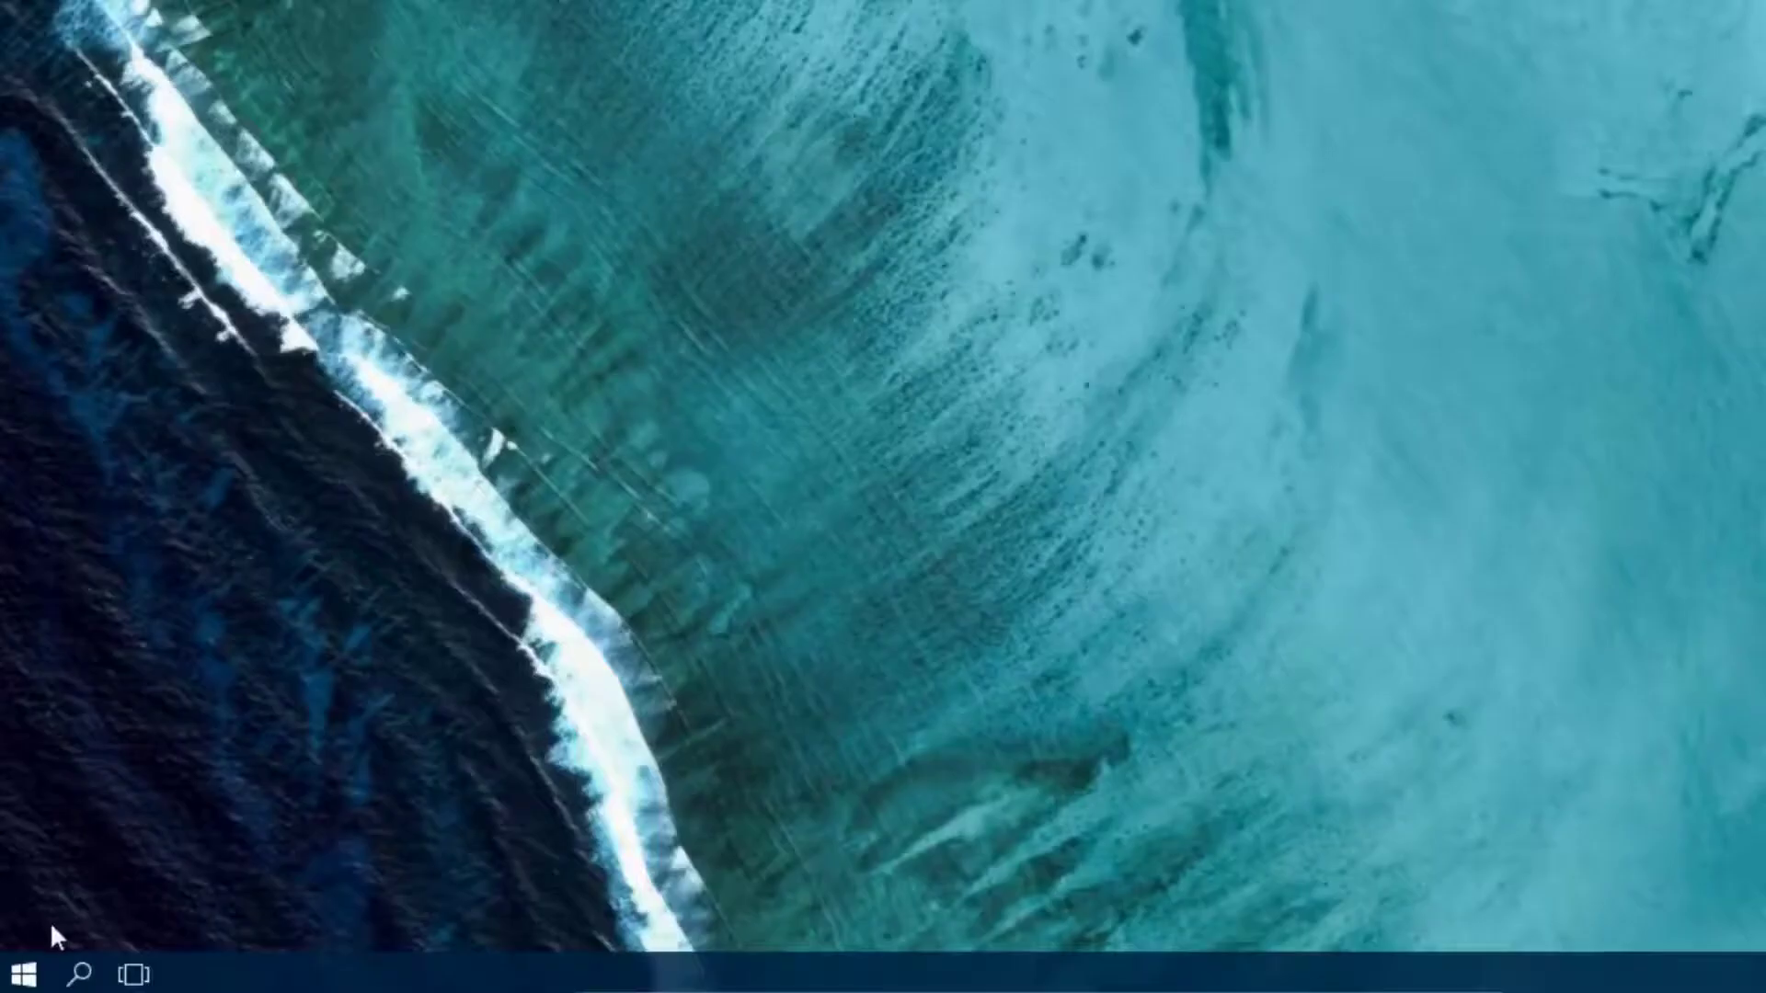
Launch Remote Desktop Connection from Start and connect to kachina.chpc.utah.edu
{"action": "left_click", "coordinate": [26, 975]}
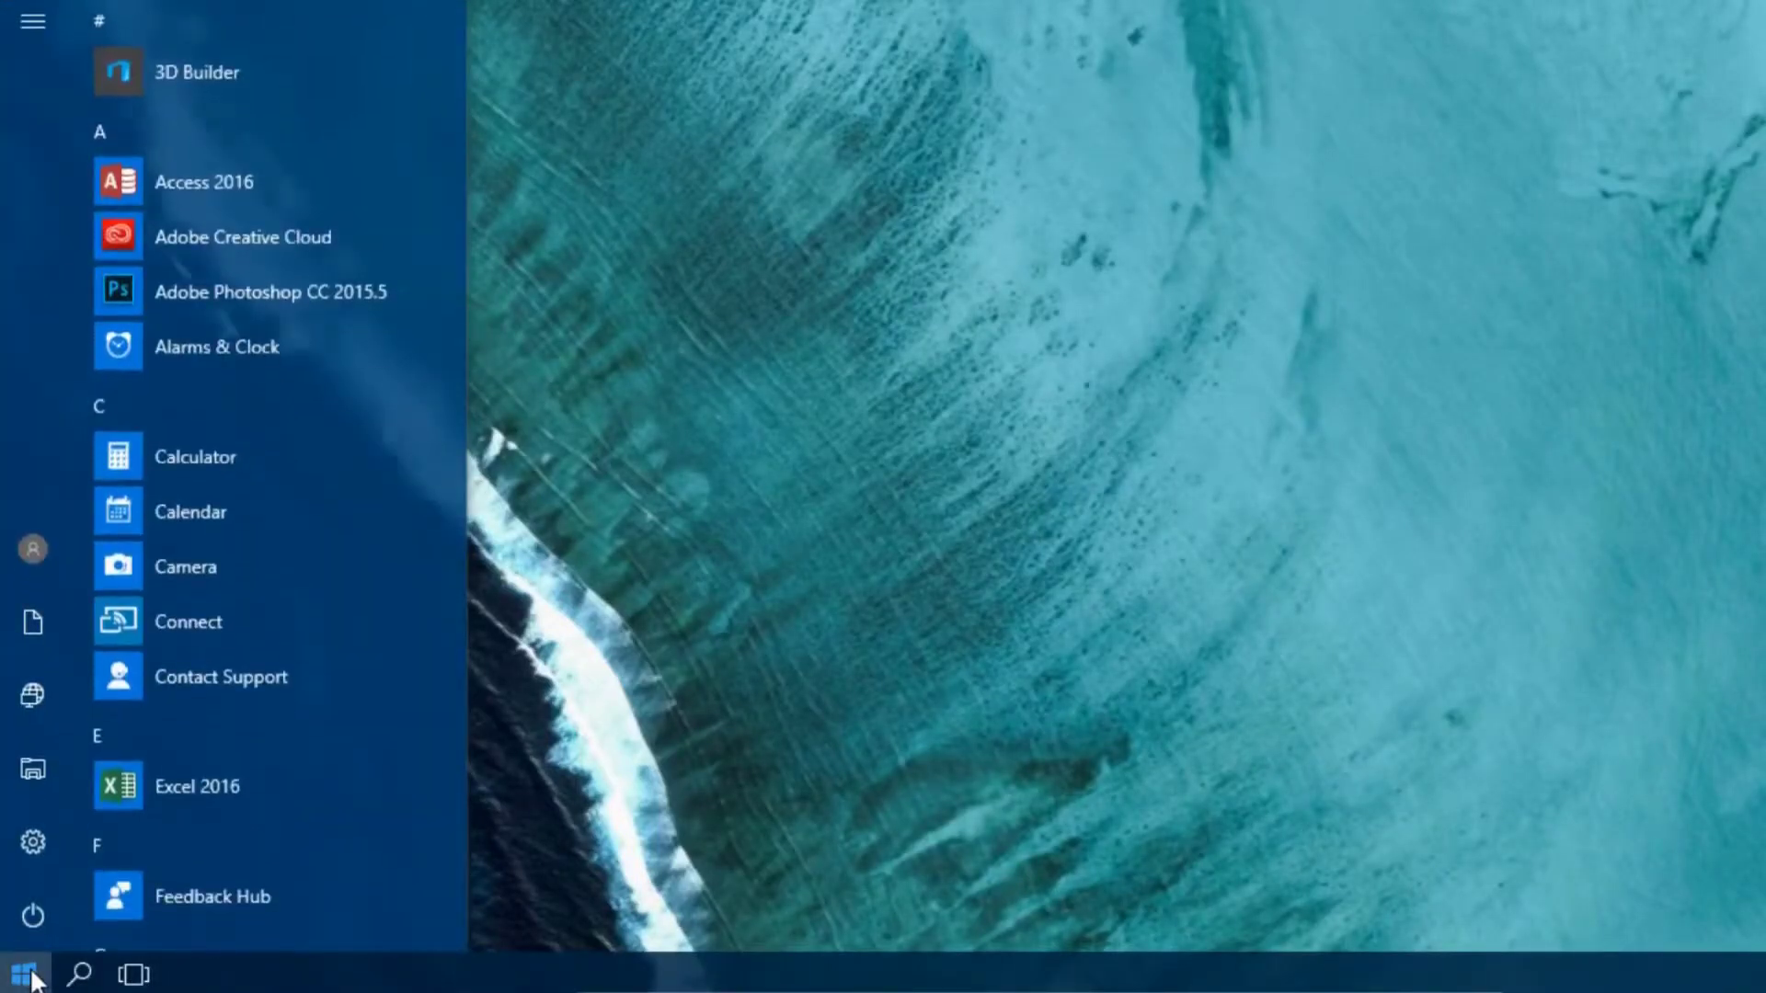
{"action": "type", "text": "remote desktop"}
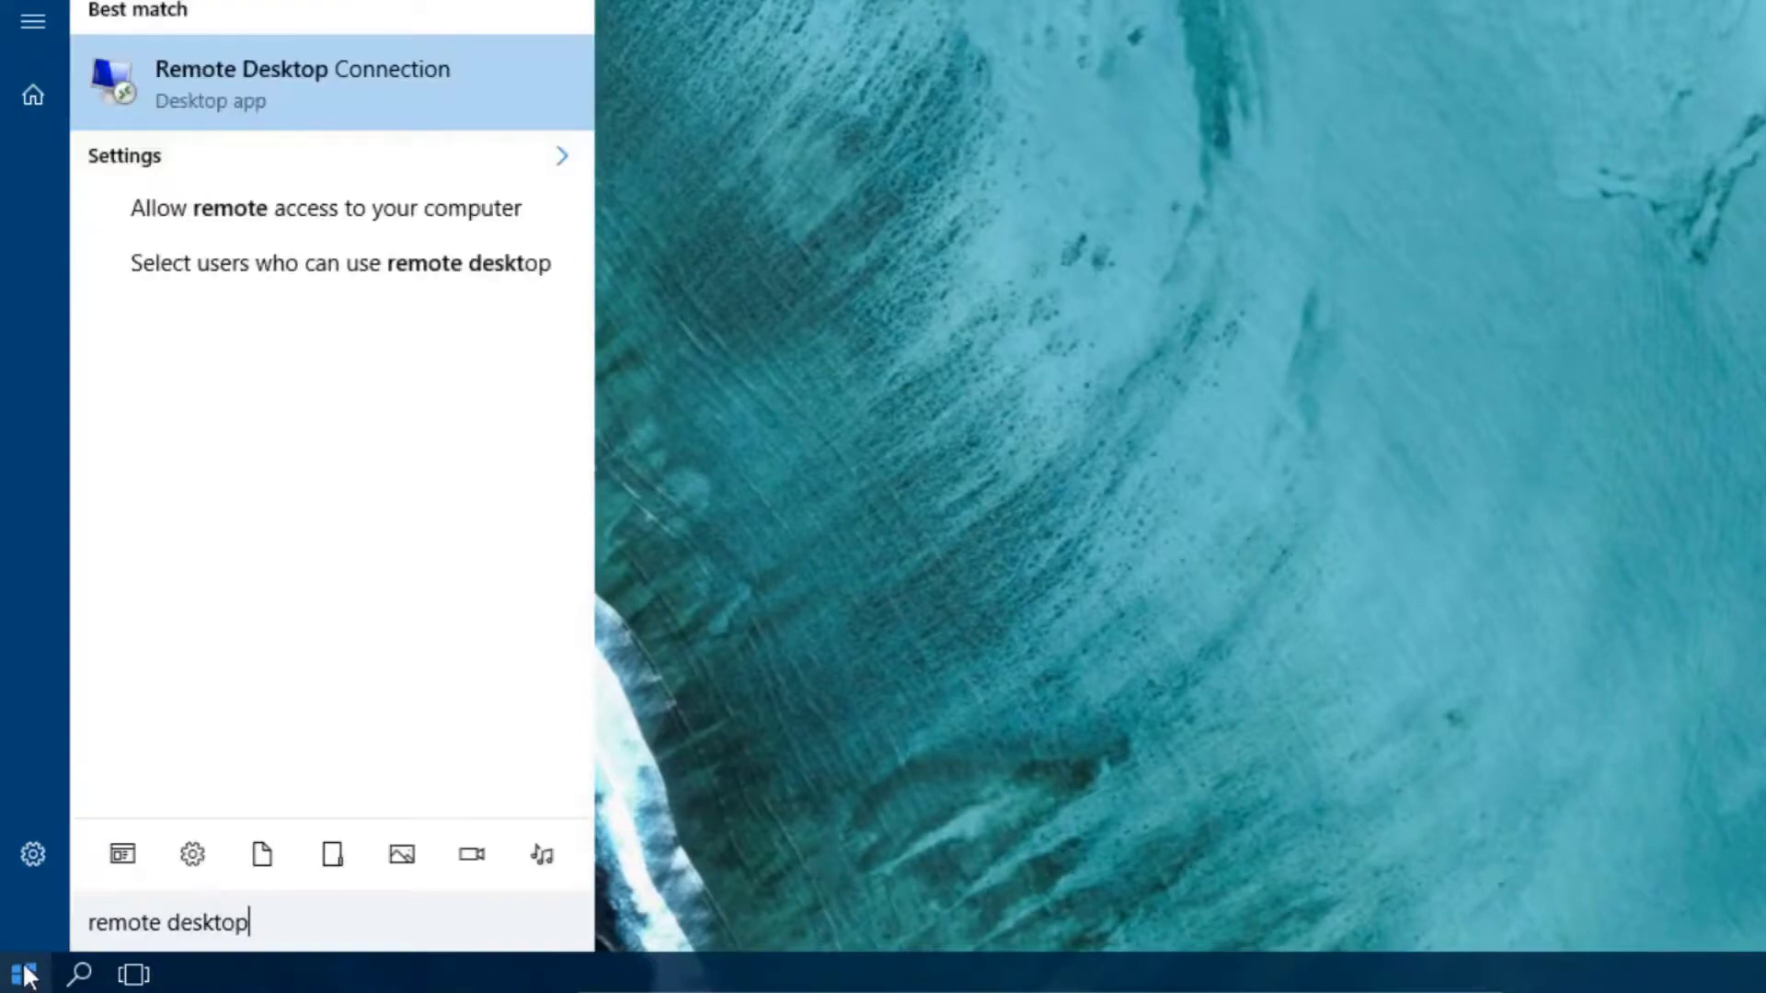
{"action": "left_click", "coordinate": [258, 81]}
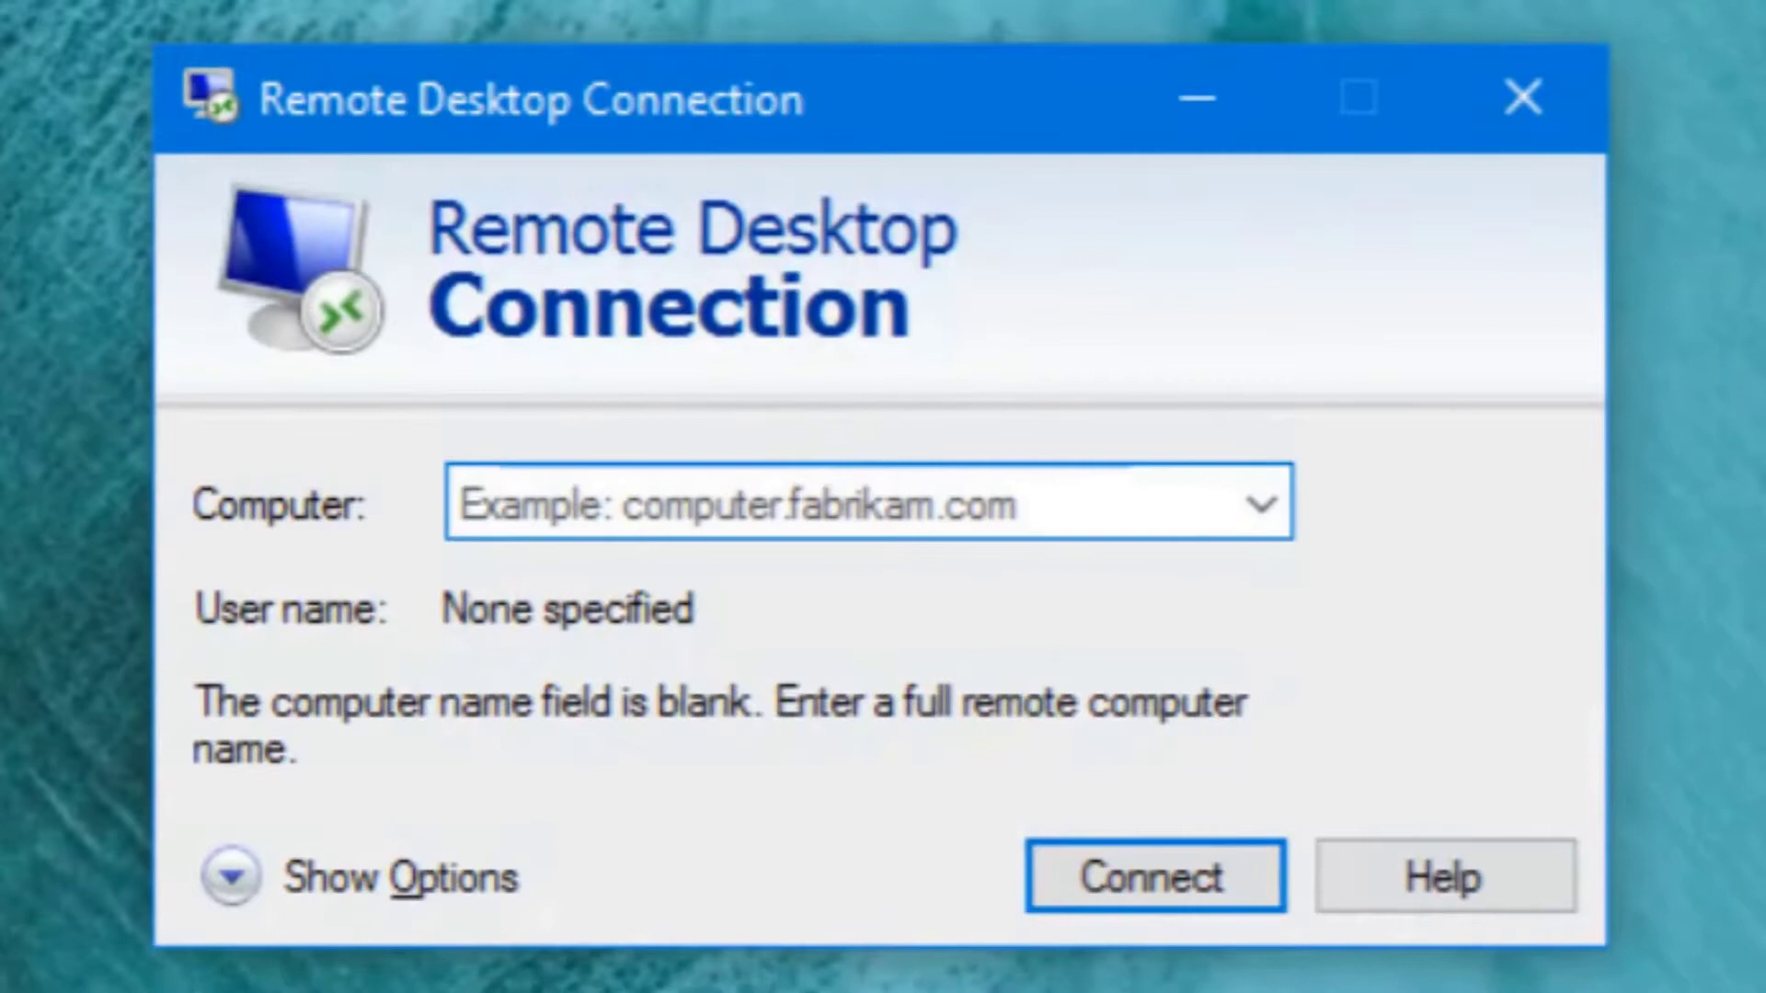
{"action": "type", "text": "kac"}
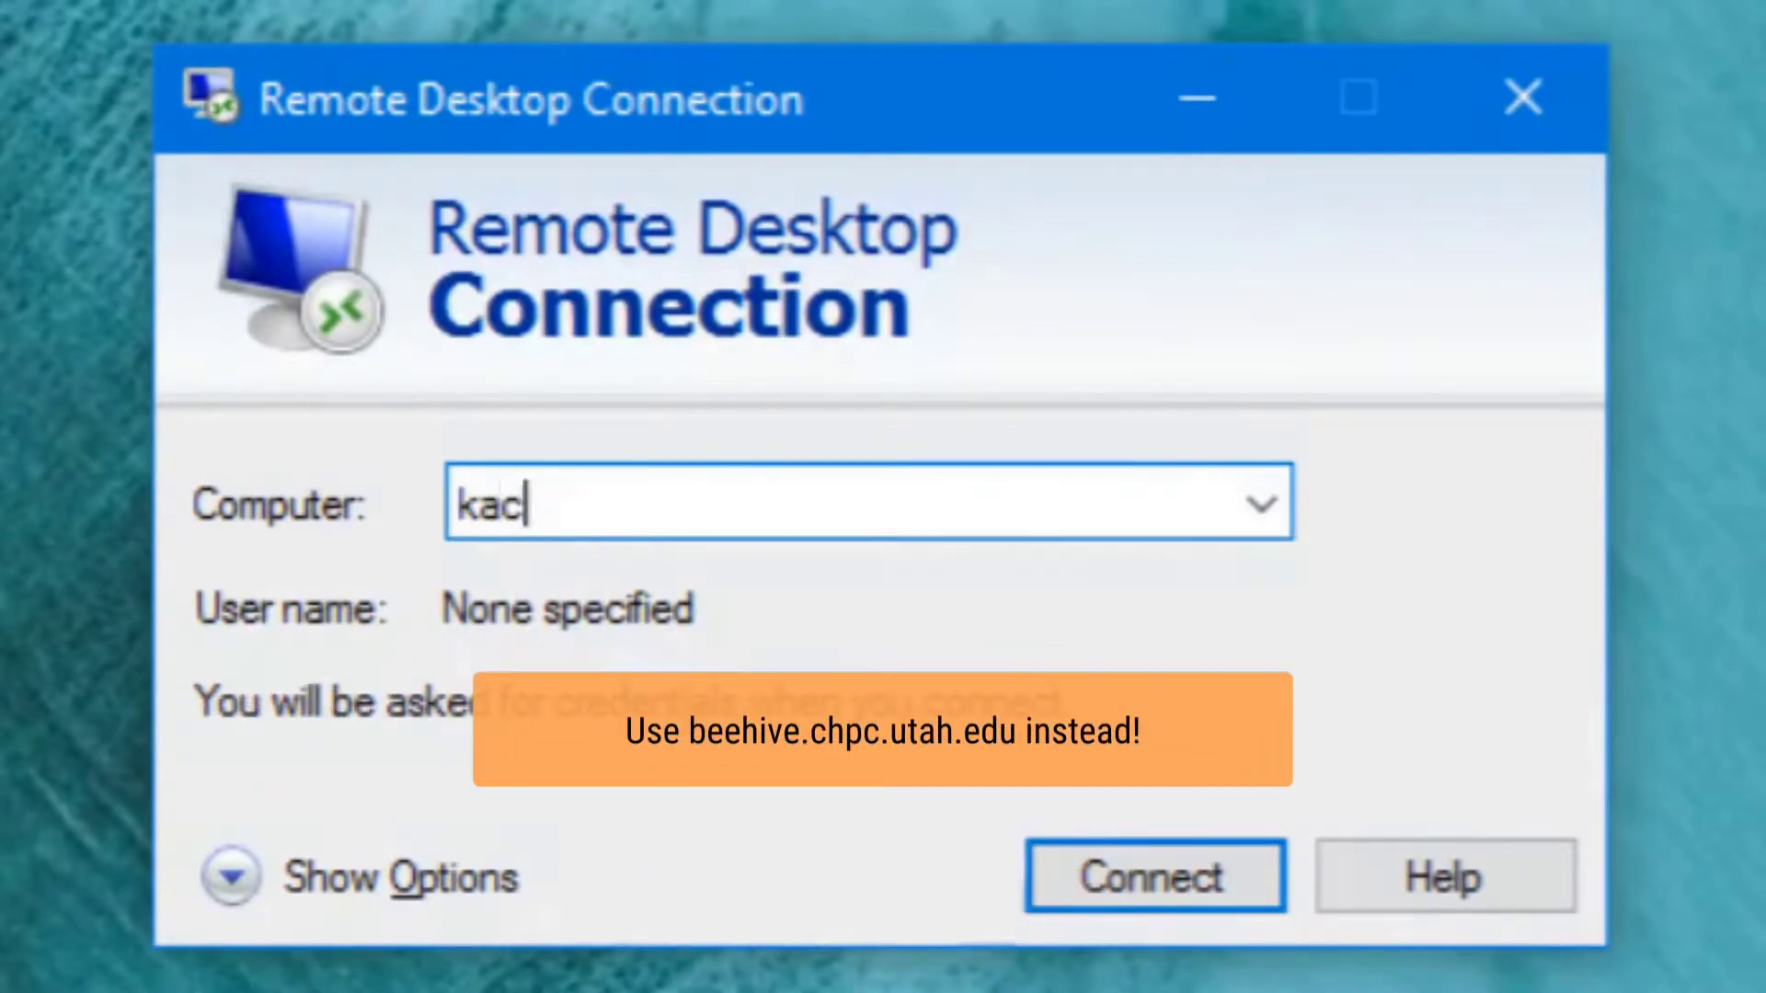
{"action": "type", "text": "hina.chpc.utah.edu"}
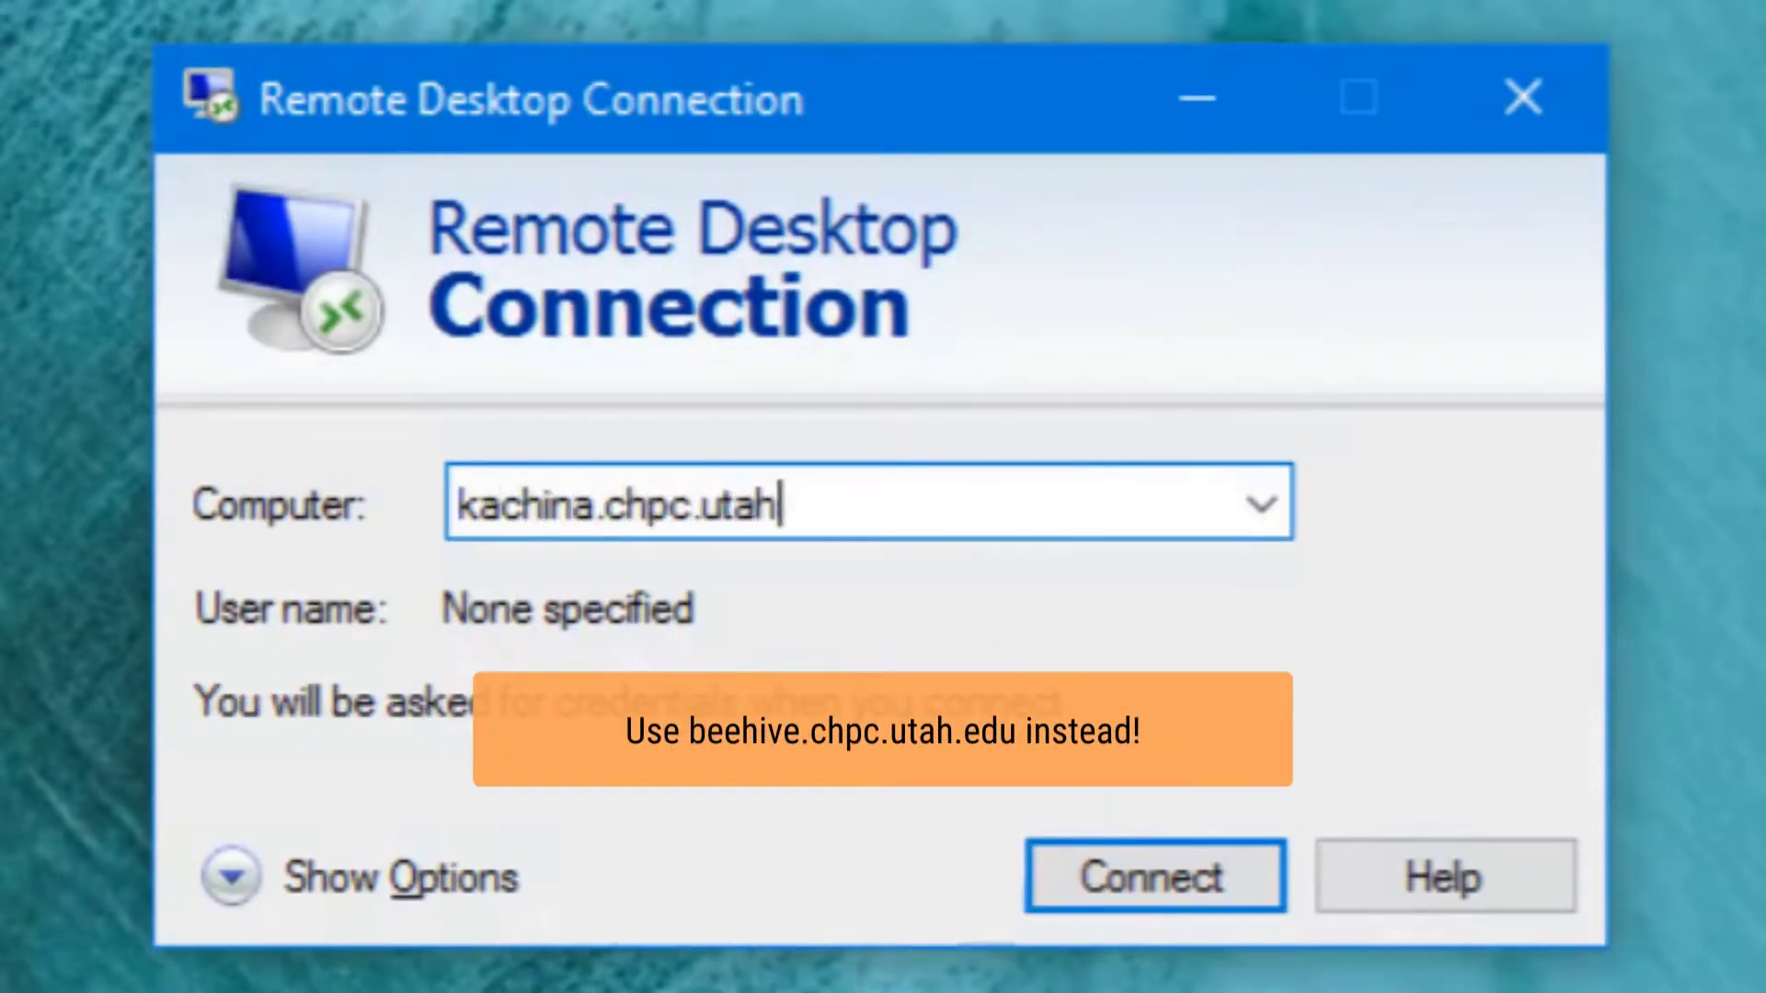
{"action": "left_click", "coordinate": [1079, 897]}
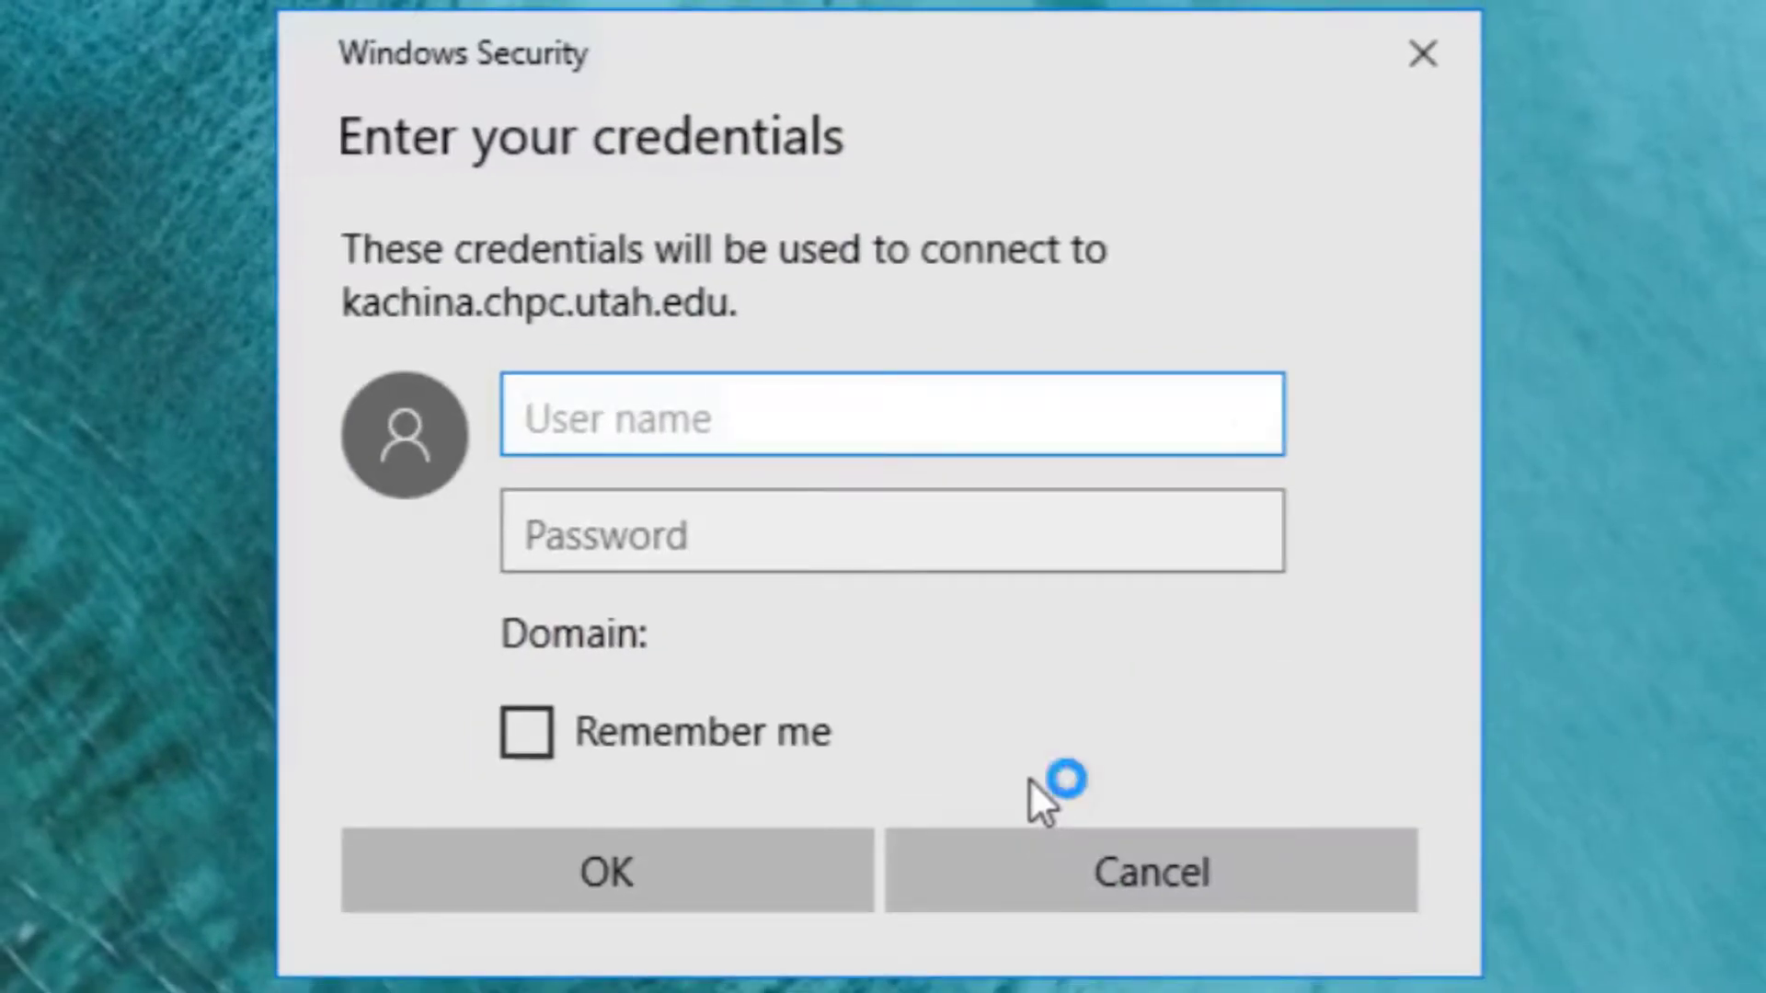
Sign in with the ad domain user name and password, then accept the untrusted certificate
{"action": "type", "text": "ad\\u0770690"}
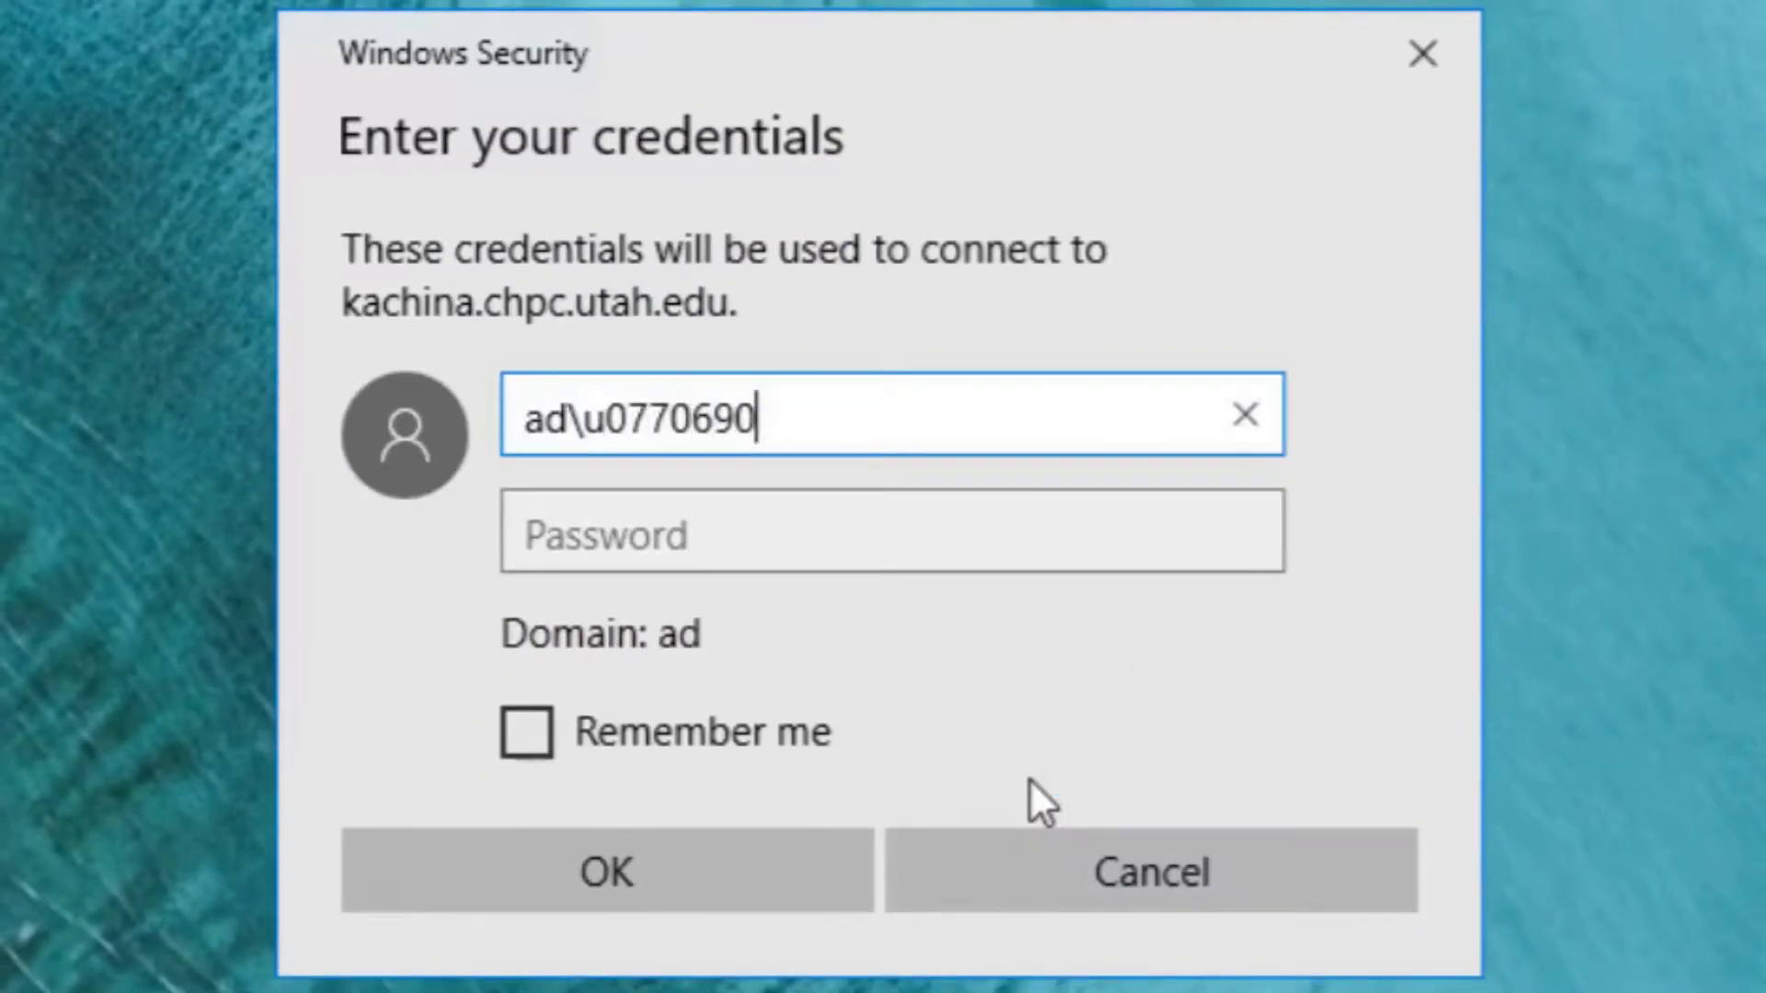
{"action": "key", "text": "Tab"}
{"action": "type", "text": "********"}
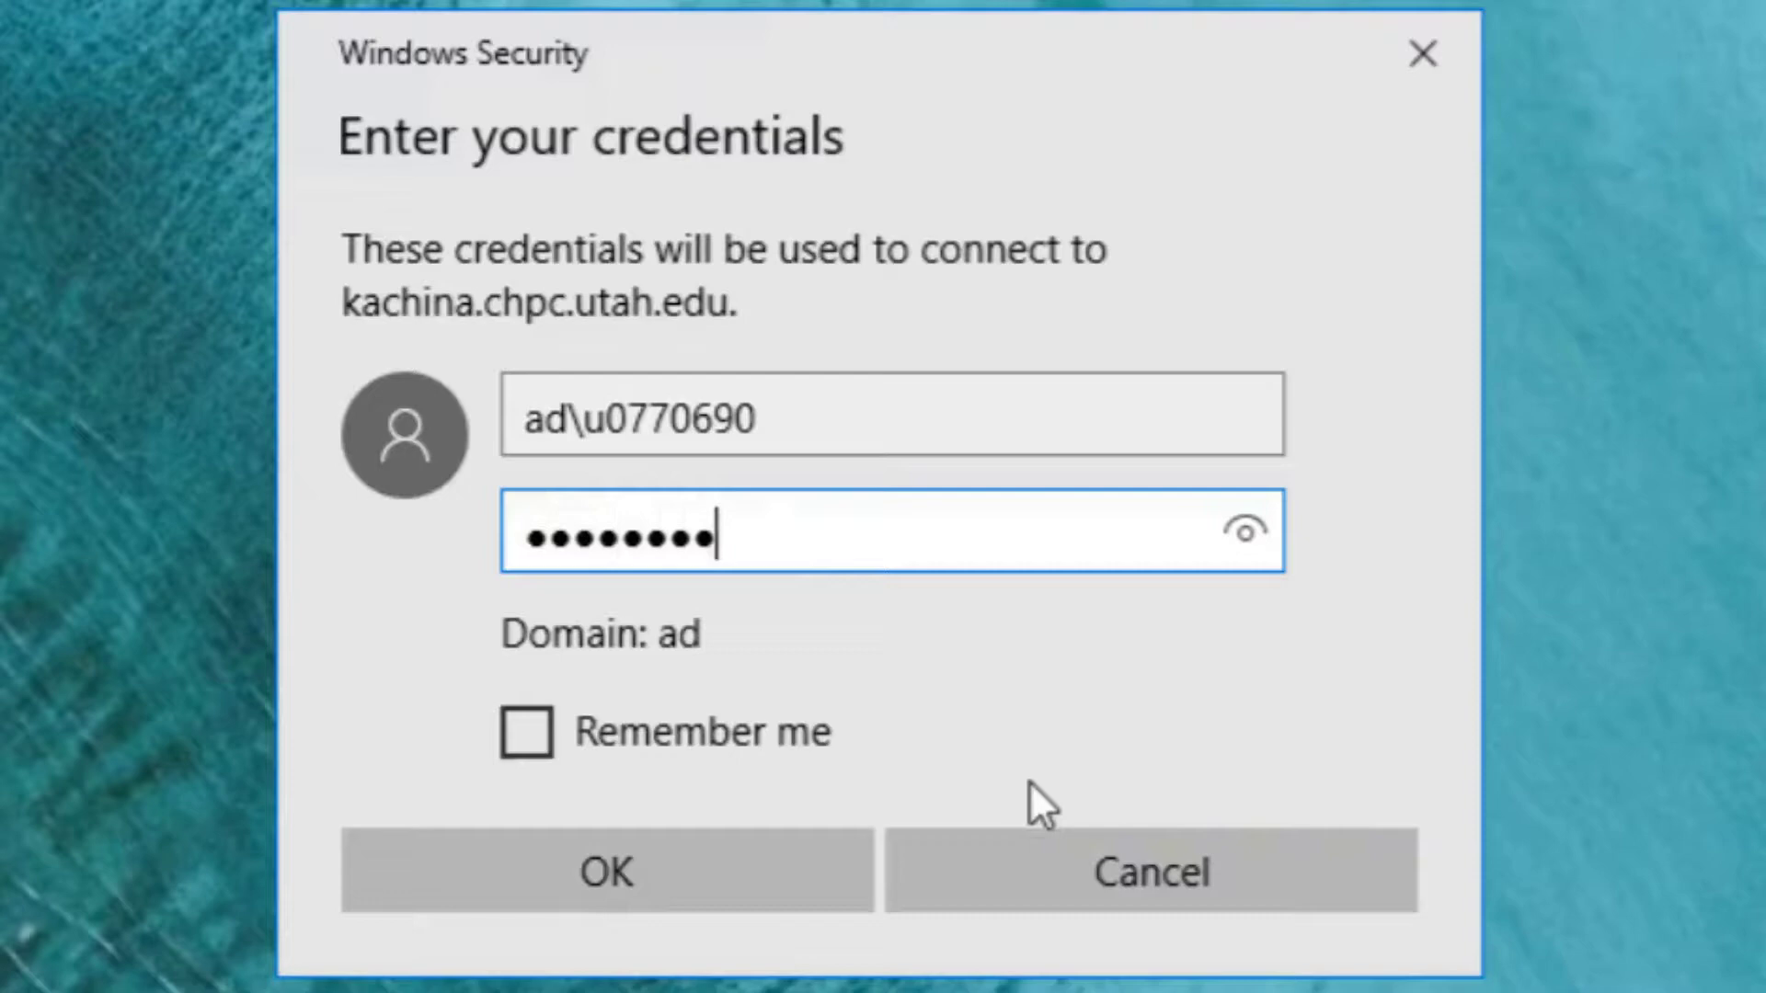
{"action": "type", "text": "*****"}
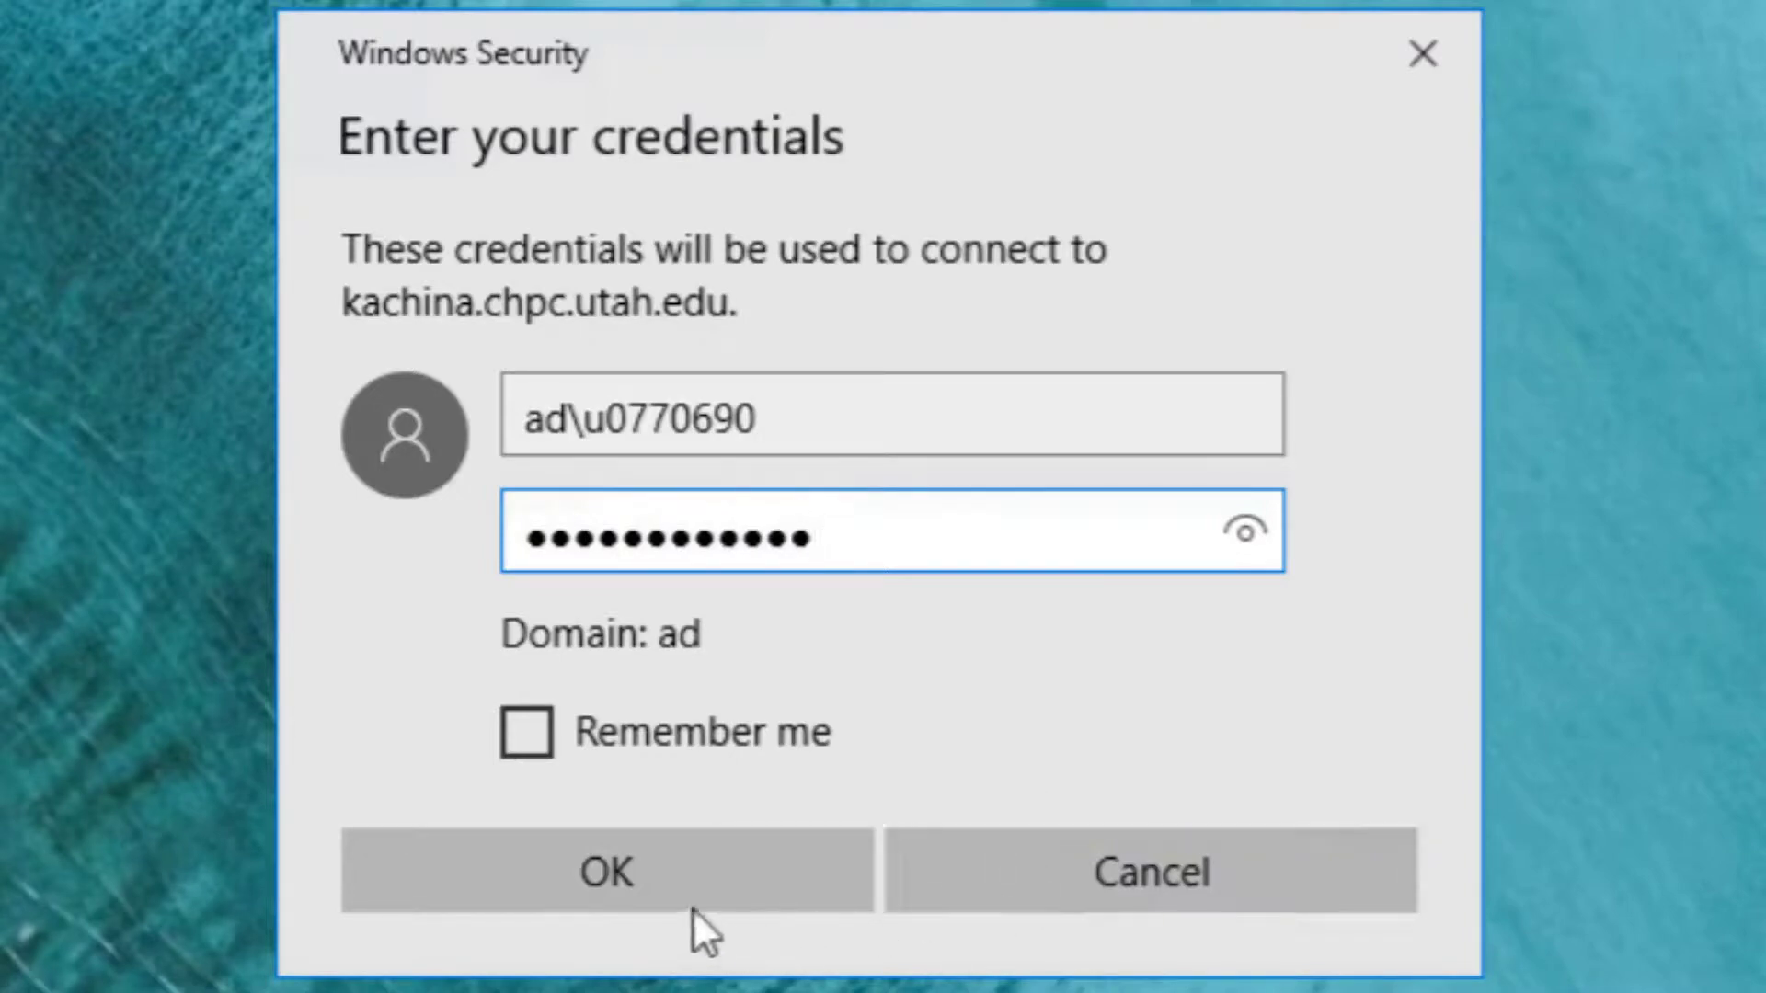
{"action": "left_click", "coordinate": [690, 907]}
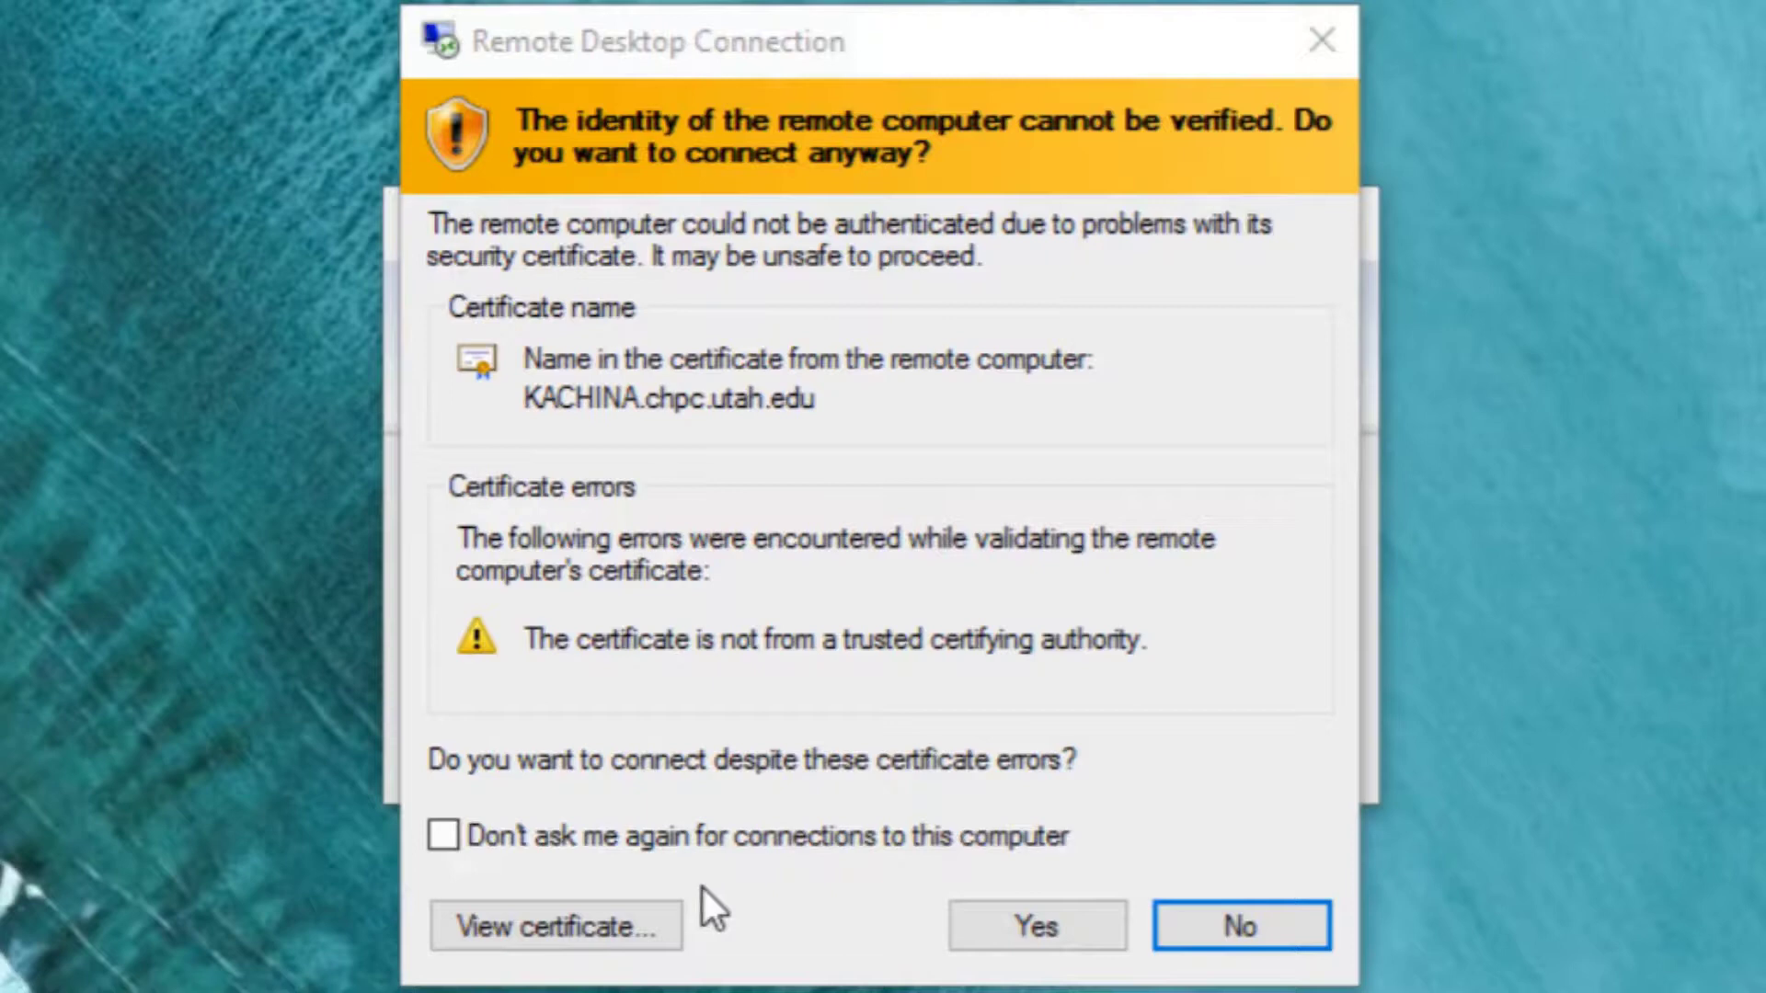
{"action": "left_click", "coordinate": [997, 932]}
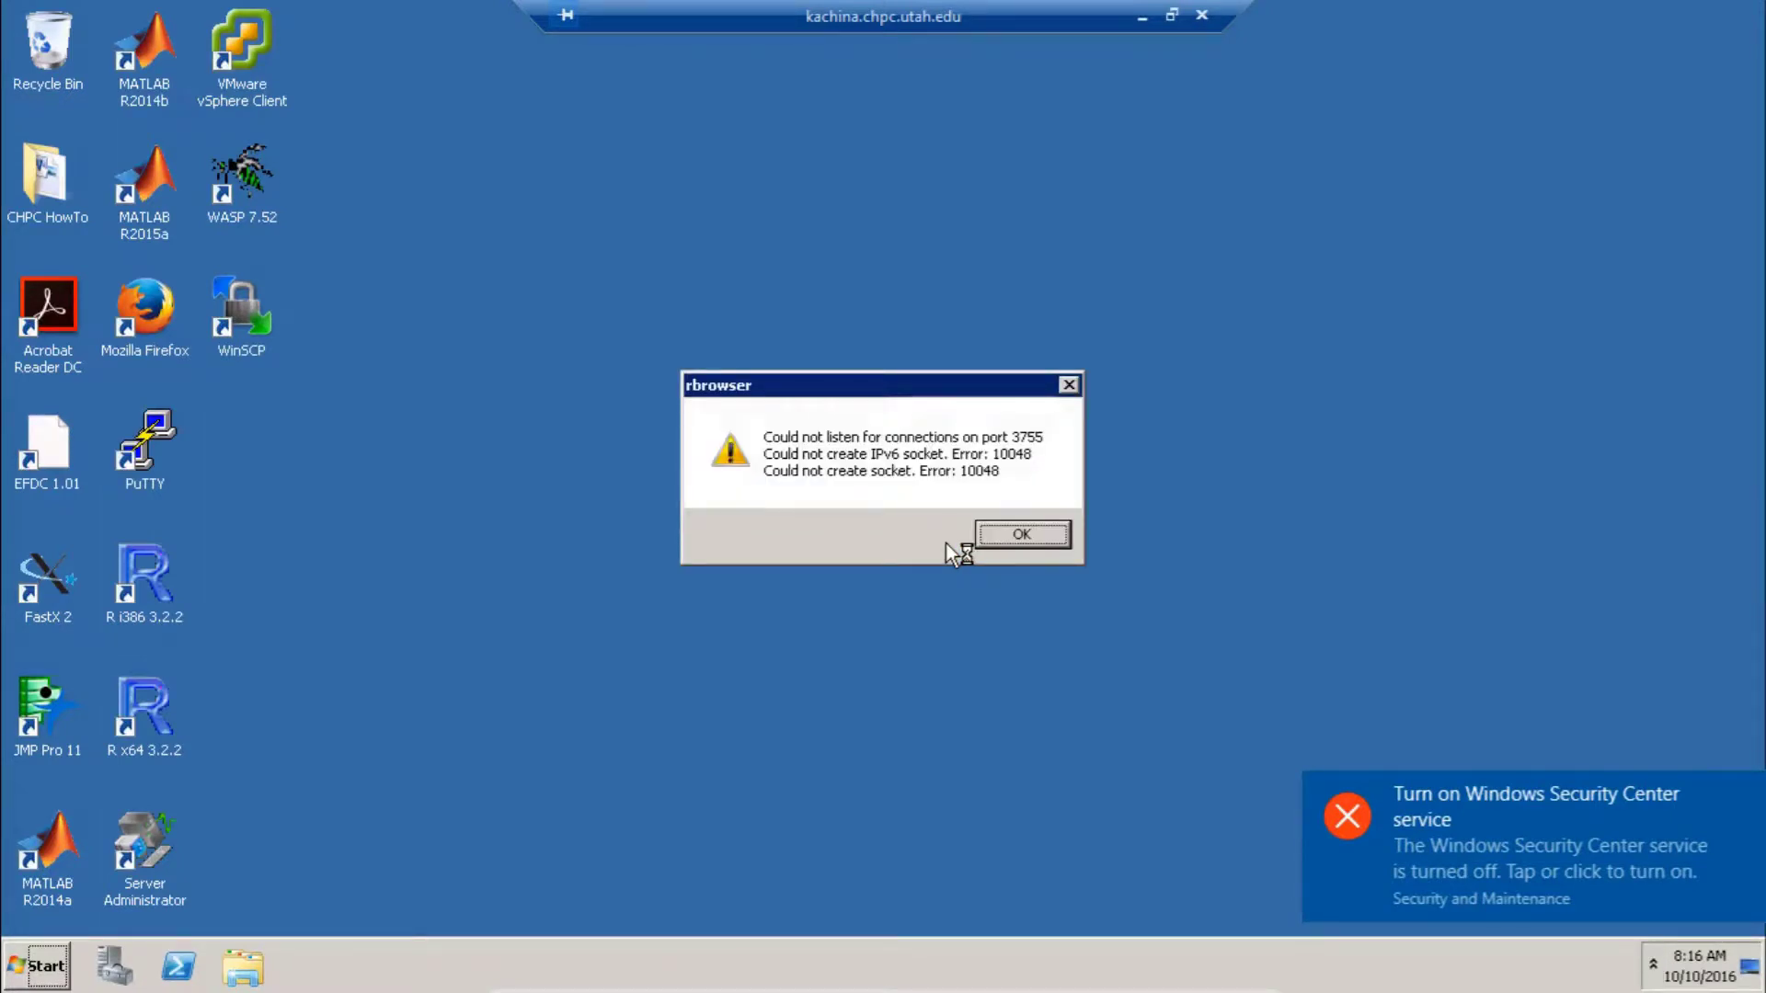
Dismiss the rbrowser error, browse Home (H:) in Explorer, then close it and log off
{"action": "left_click", "coordinate": [984, 541]}
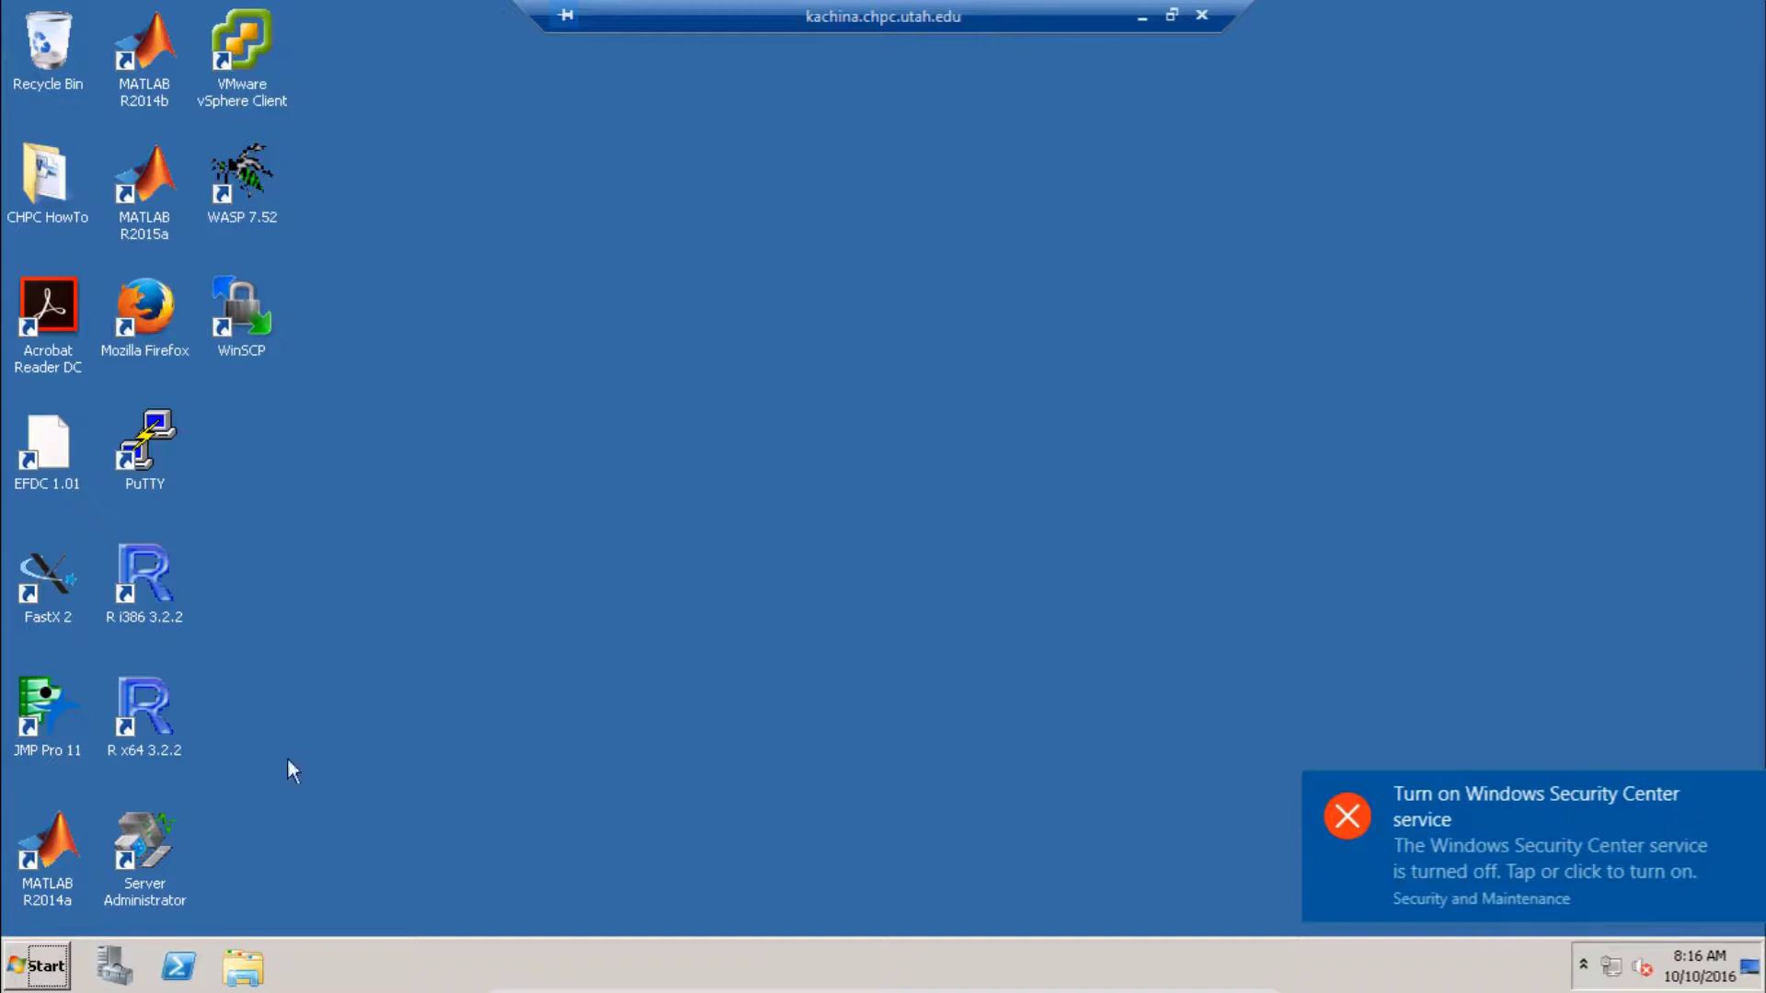
{"action": "left_click", "coordinate": [242, 966]}
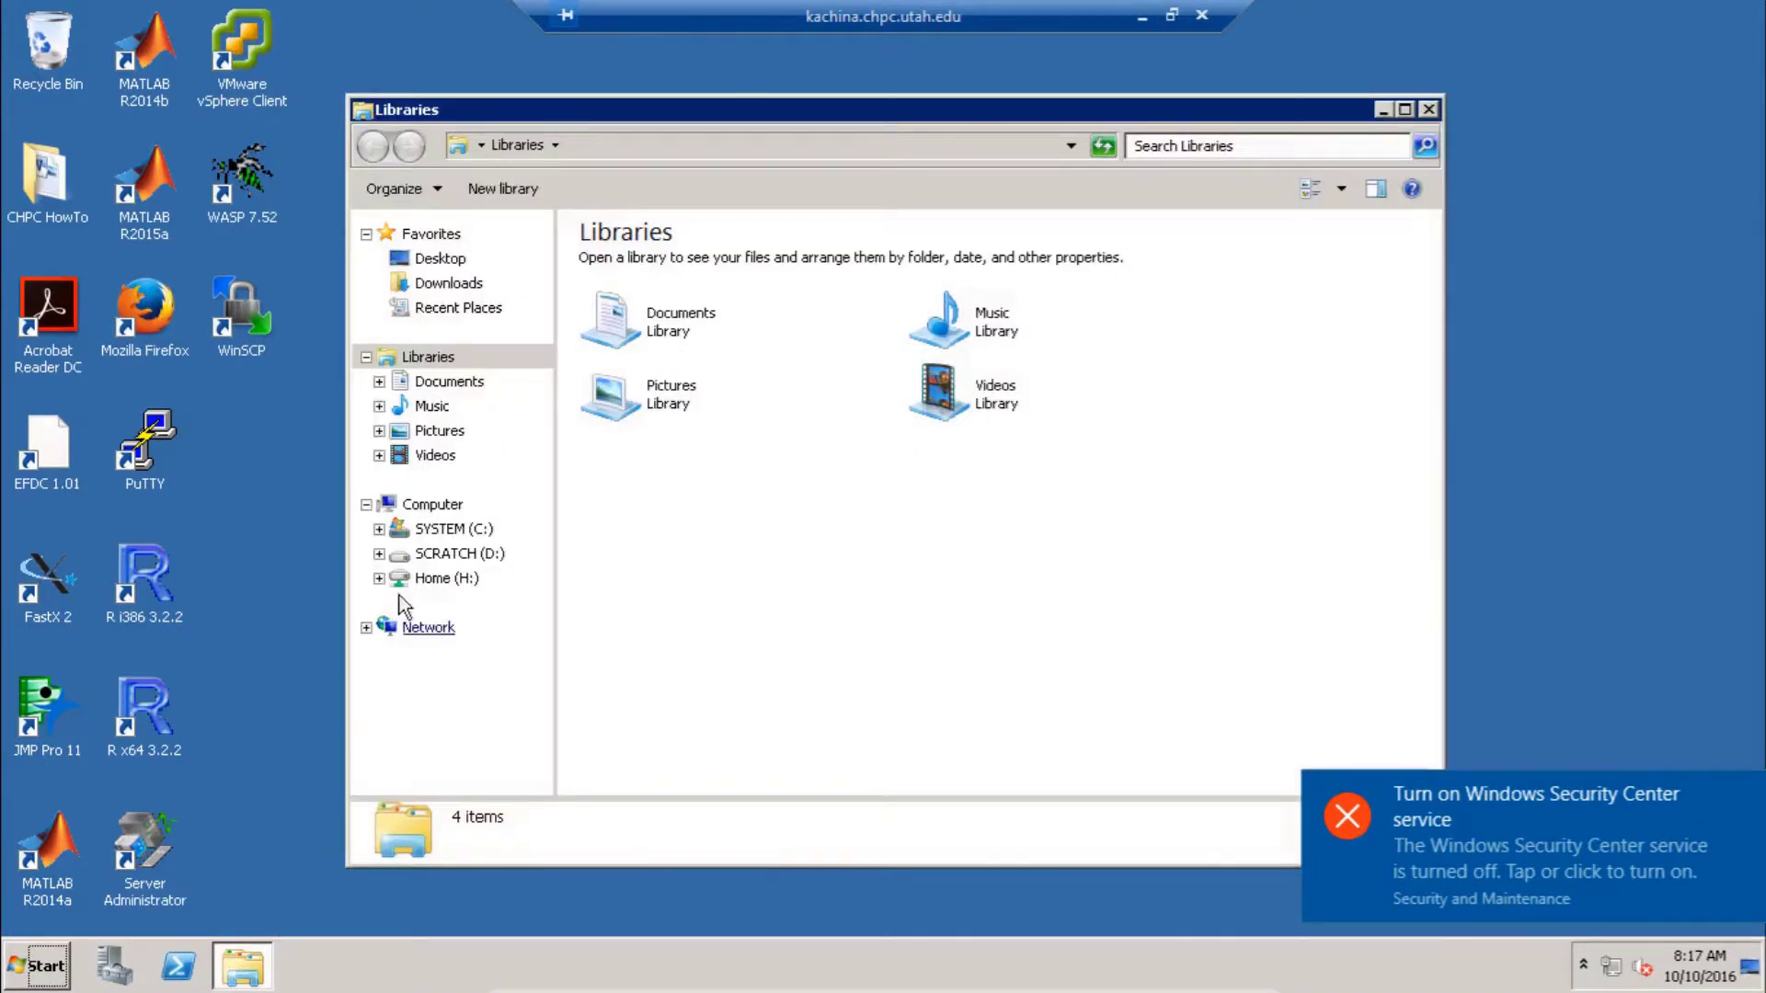
{"action": "left_click", "coordinate": [412, 579]}
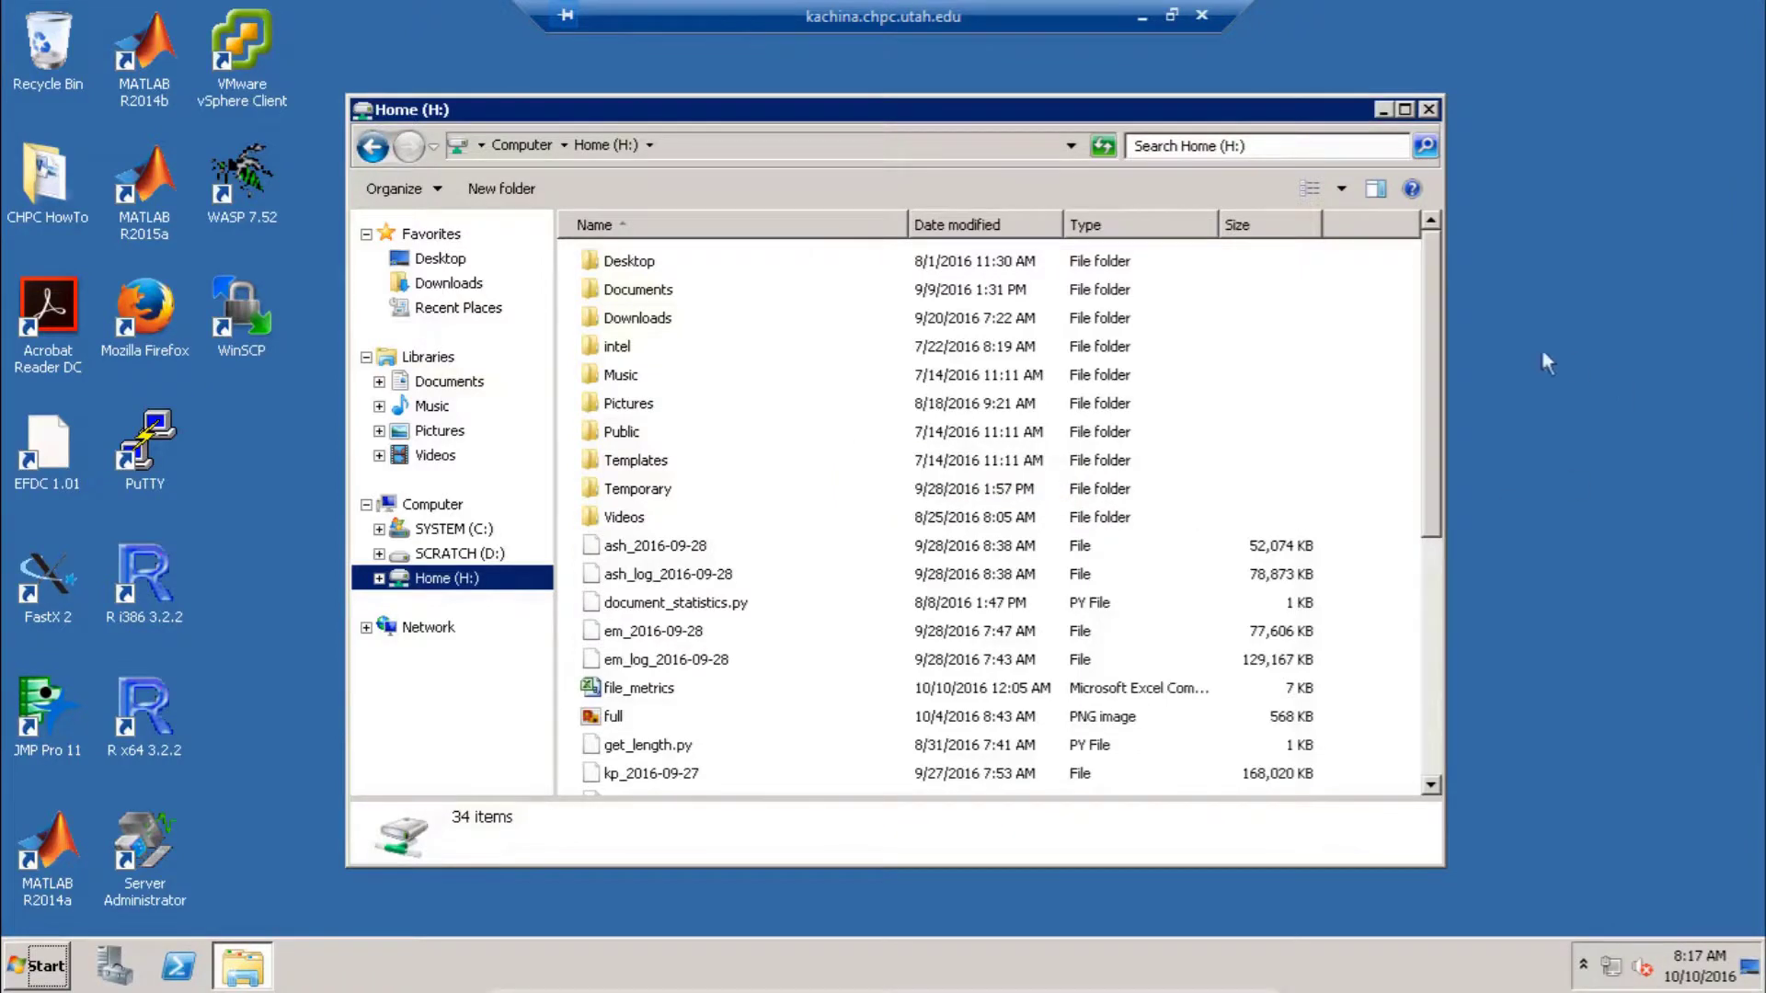
{"action": "left_click_drag", "start_coordinate": [1431, 349], "coordinate": [1433, 599]}
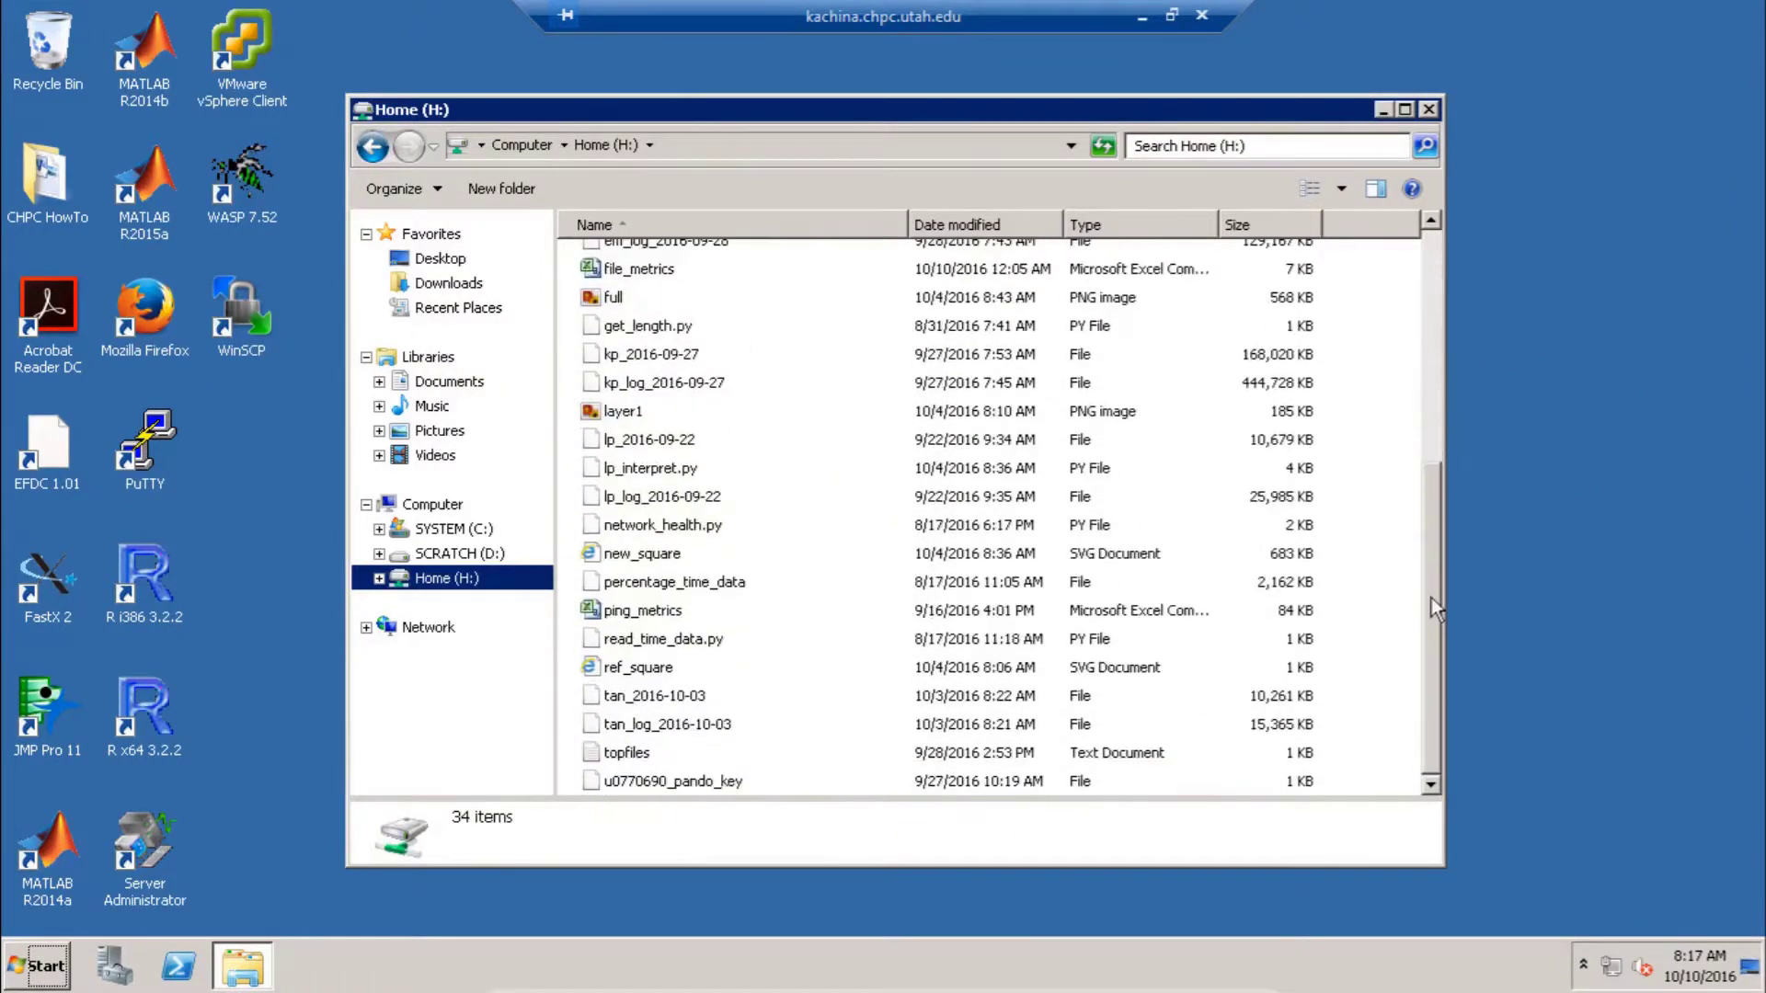
{"action": "left_click_drag", "start_coordinate": [1431, 704], "coordinate": [1431, 173]}
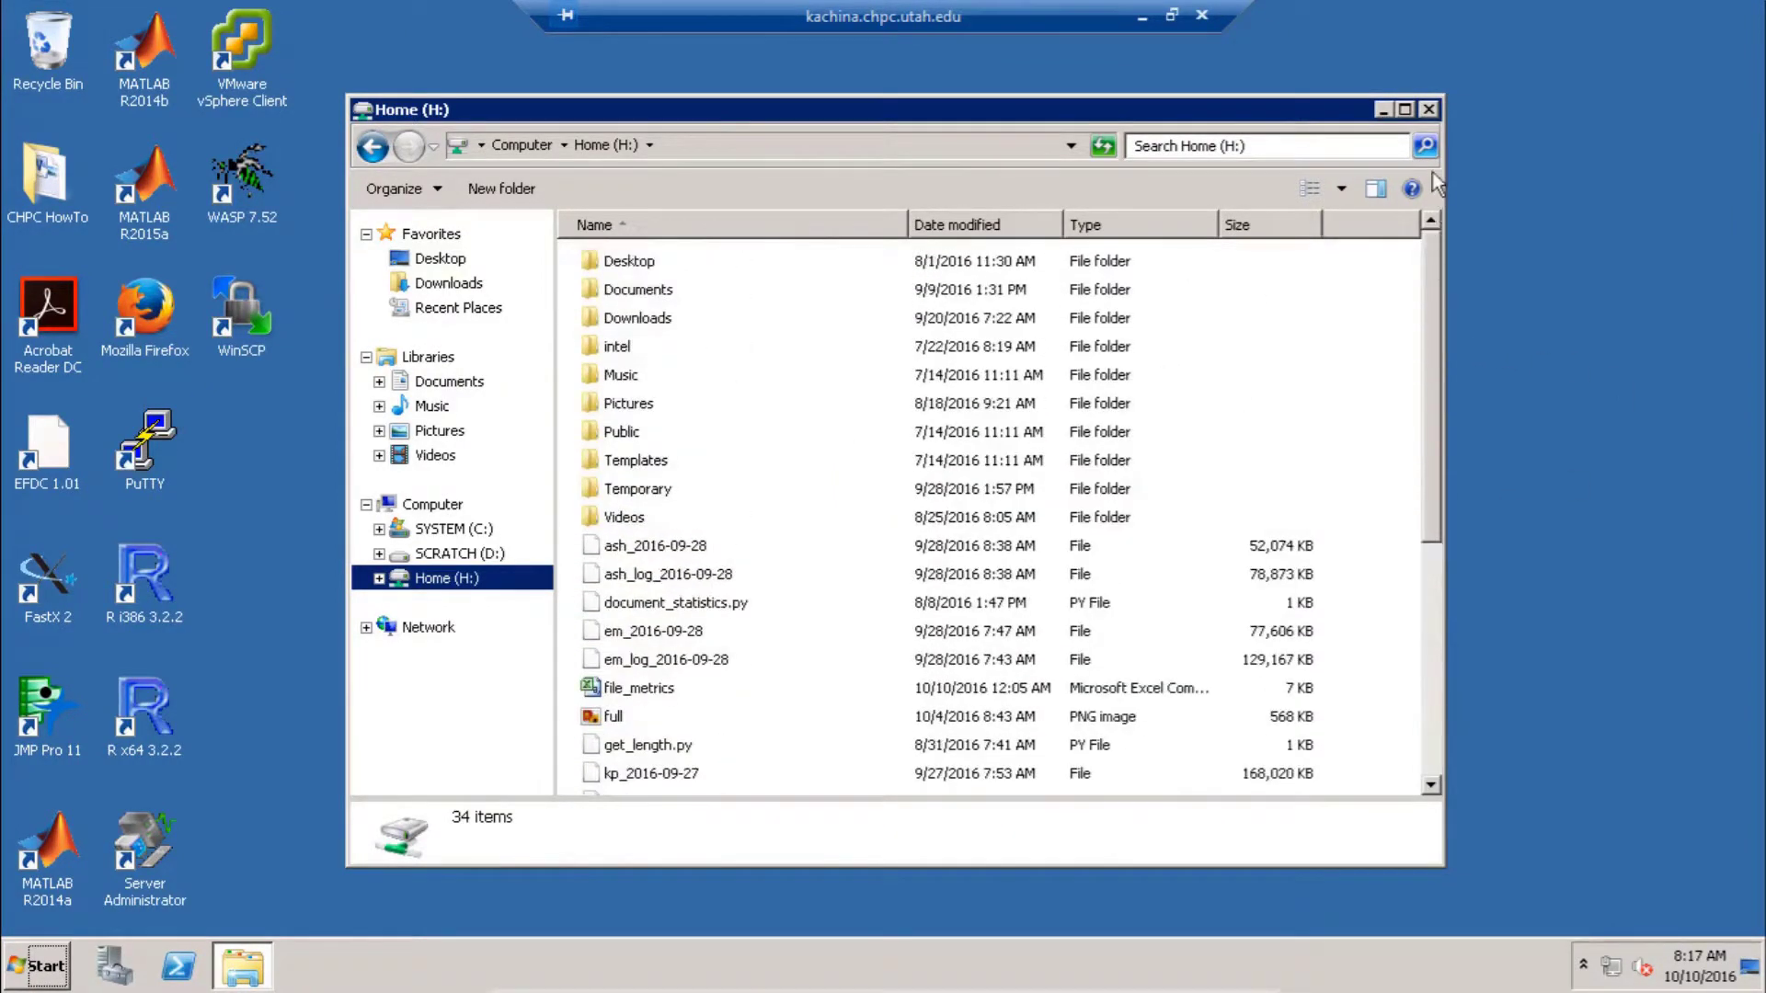
{"action": "left_click", "coordinate": [1428, 110]}
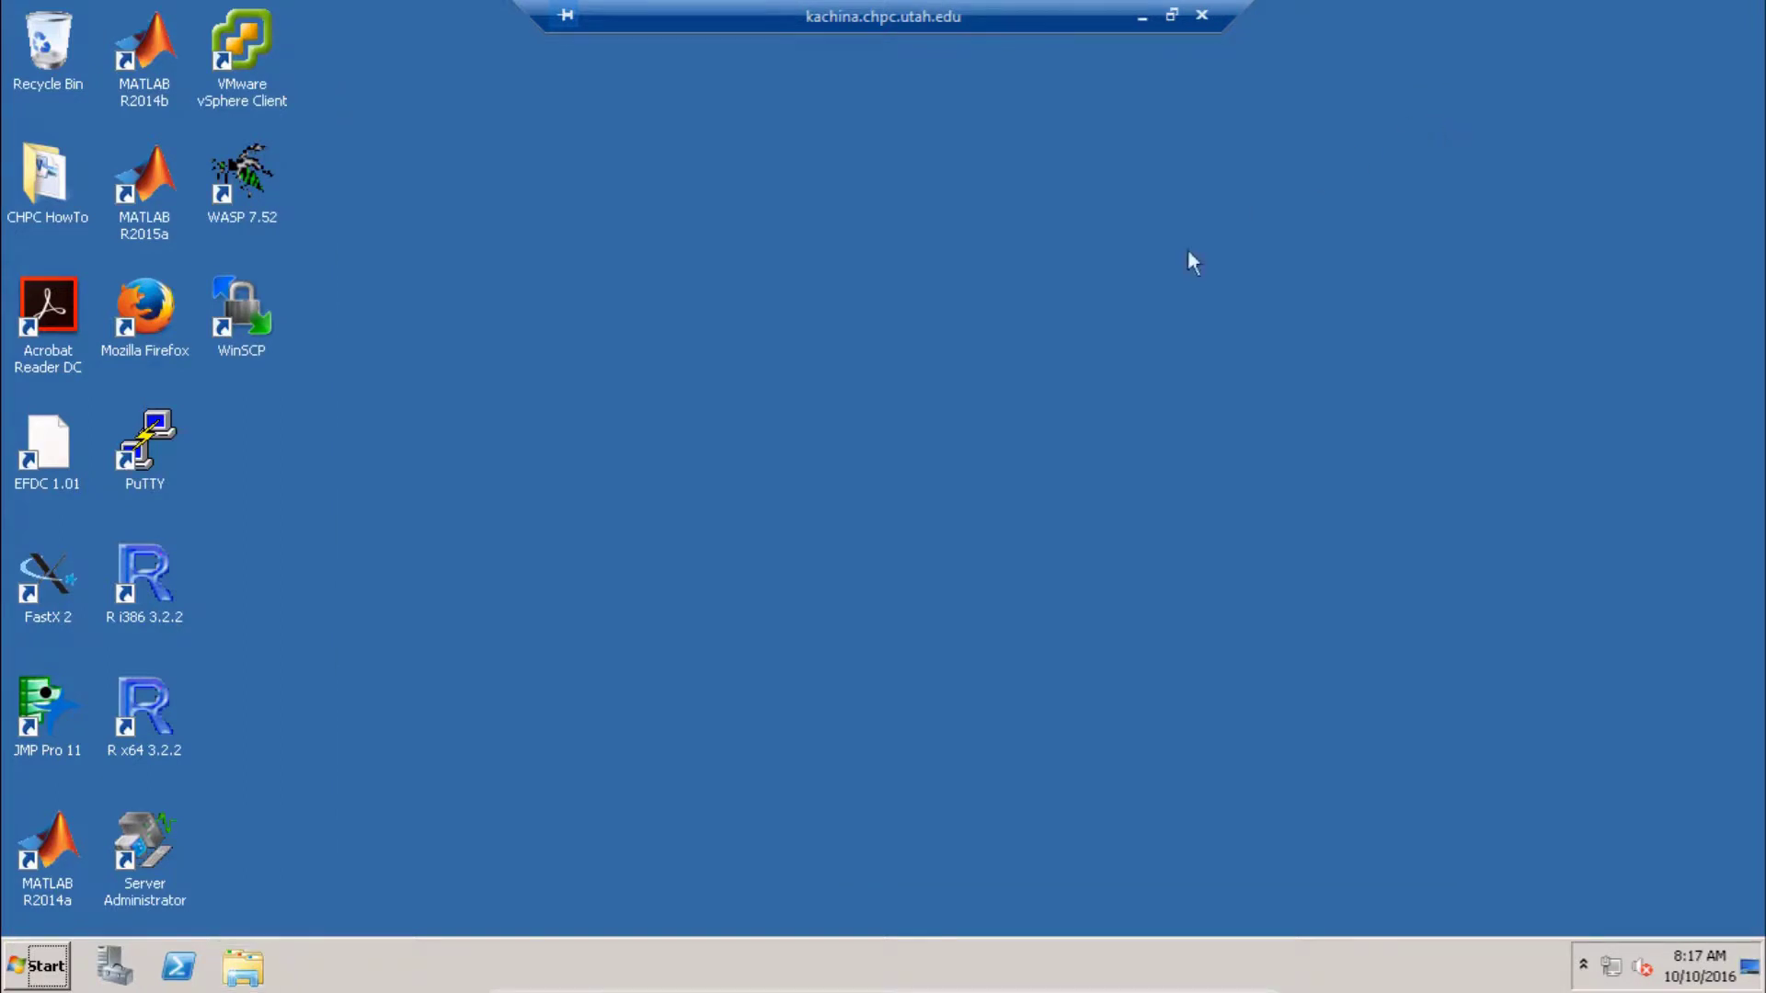
{"action": "left_click", "coordinate": [41, 967]}
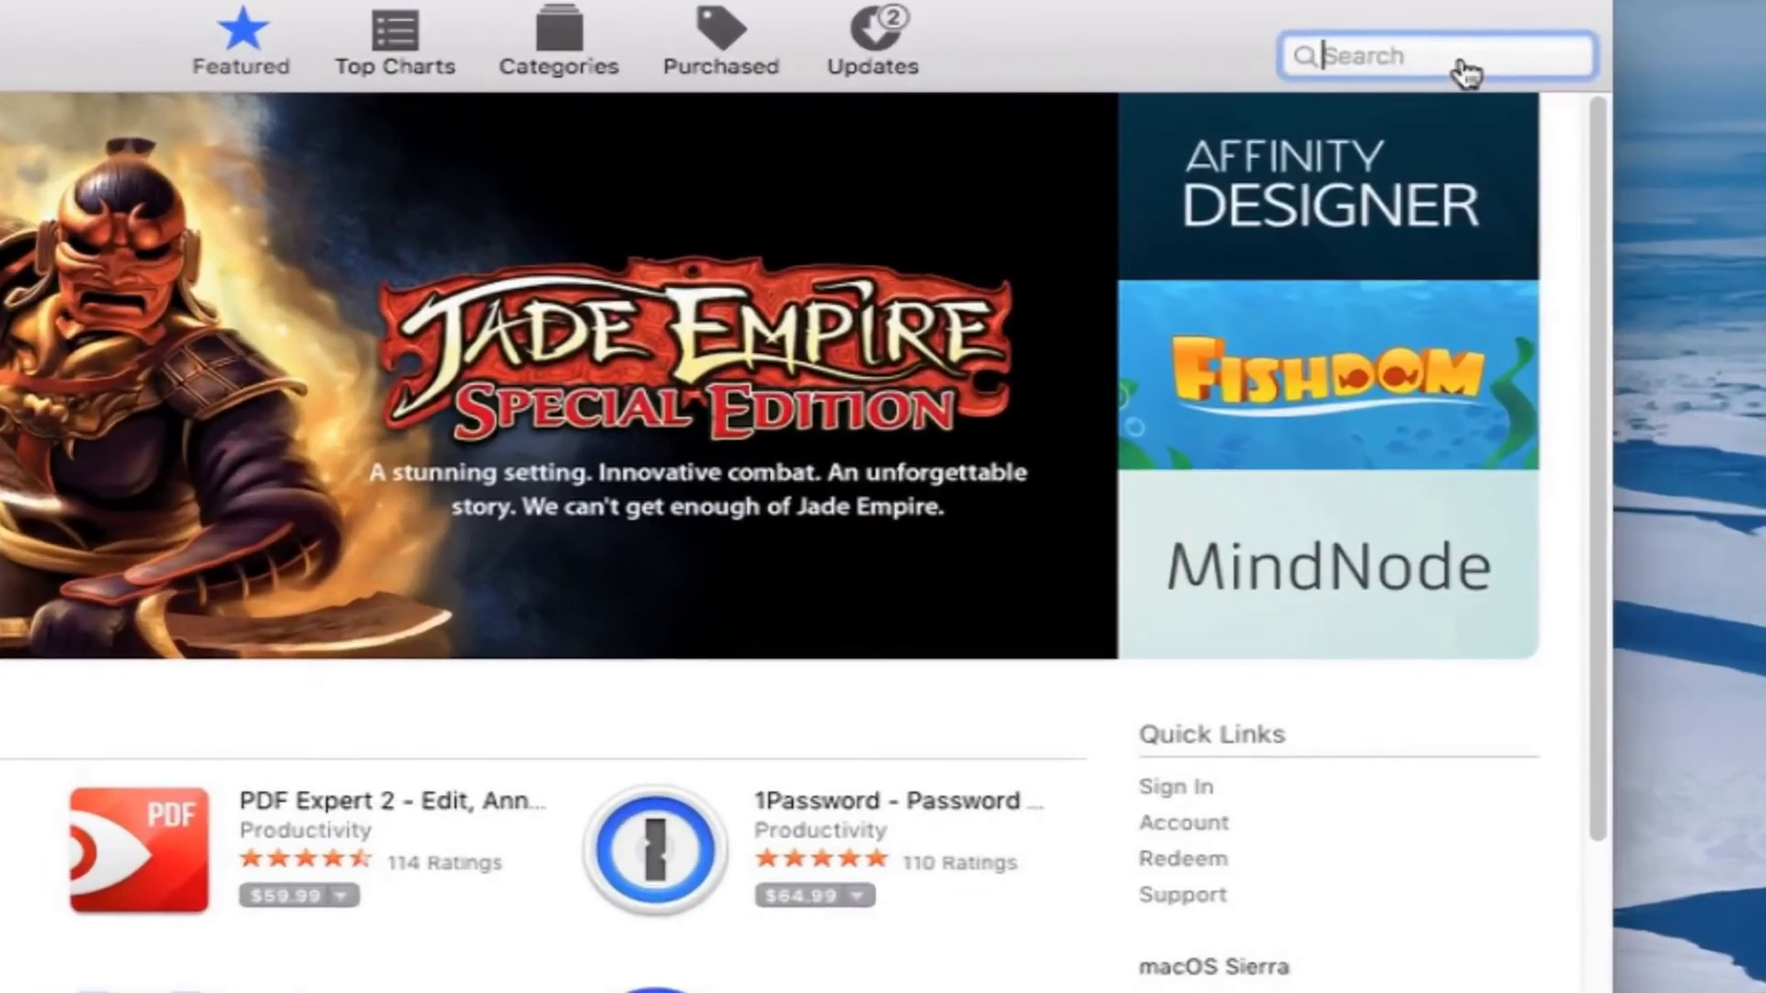
Search the App Store for 'microsoft remote desktop'
{"action": "type", "text": "microsoft remote "}
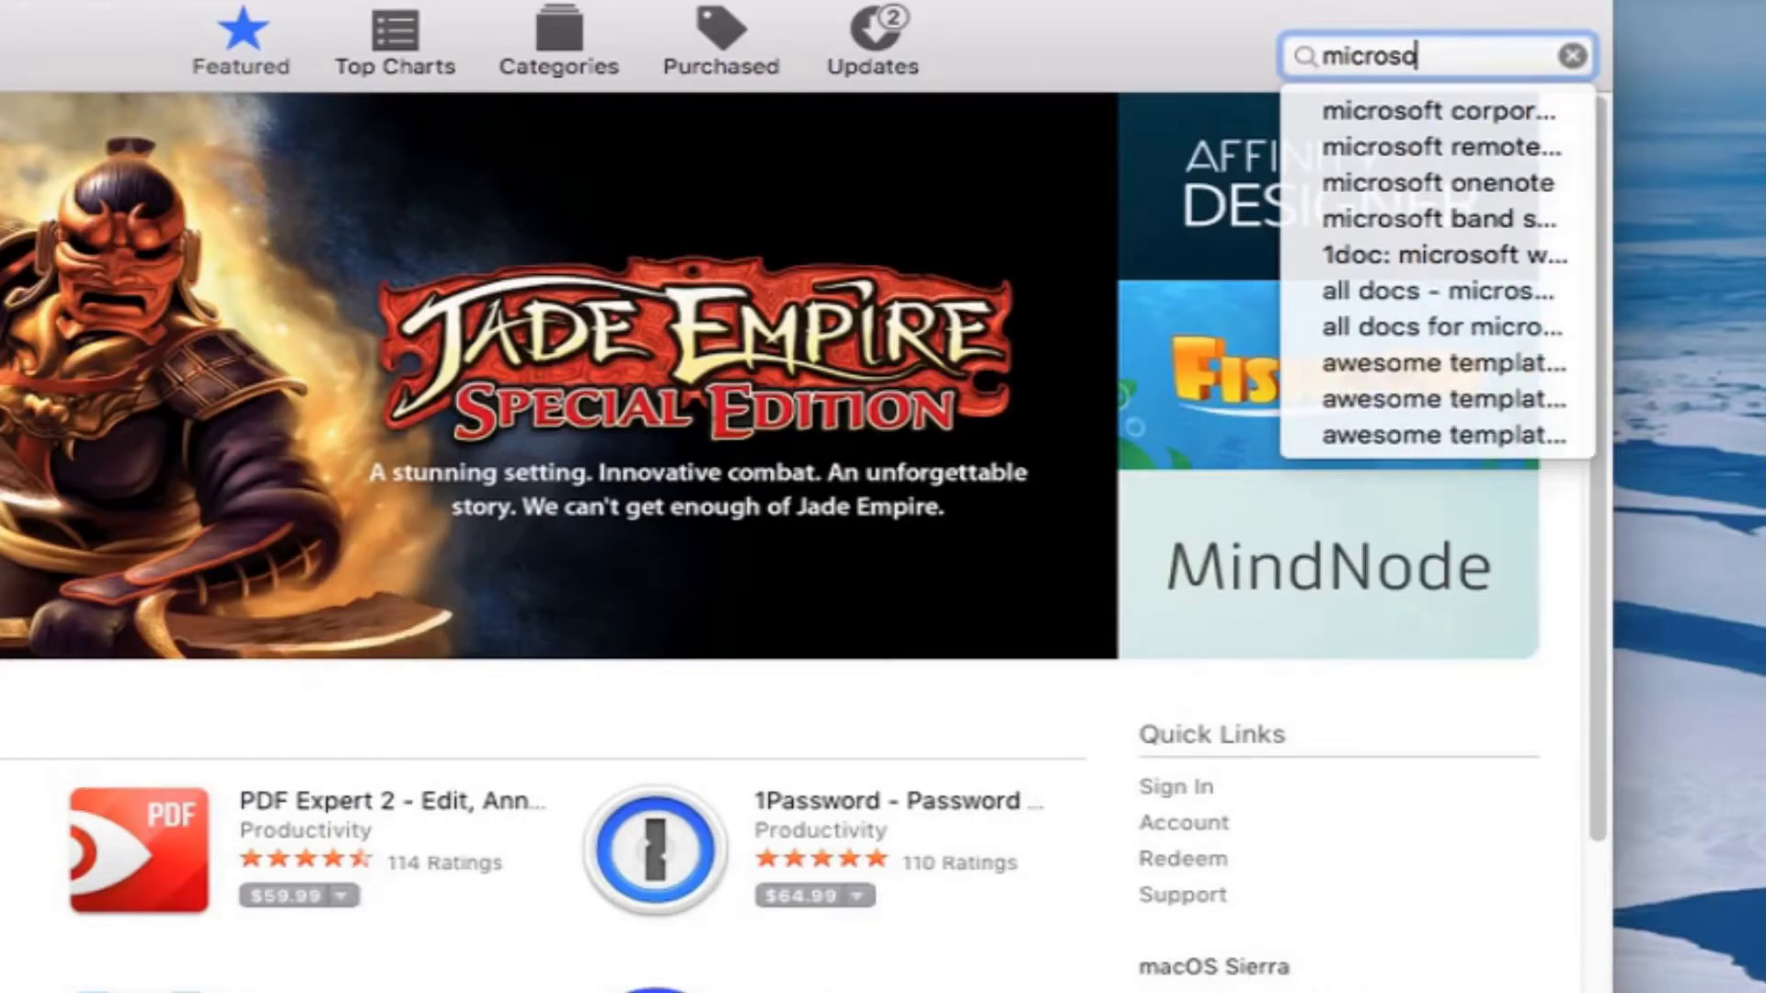
{"action": "type", "text": "desktop"}
{"action": "key", "text": "Return"}
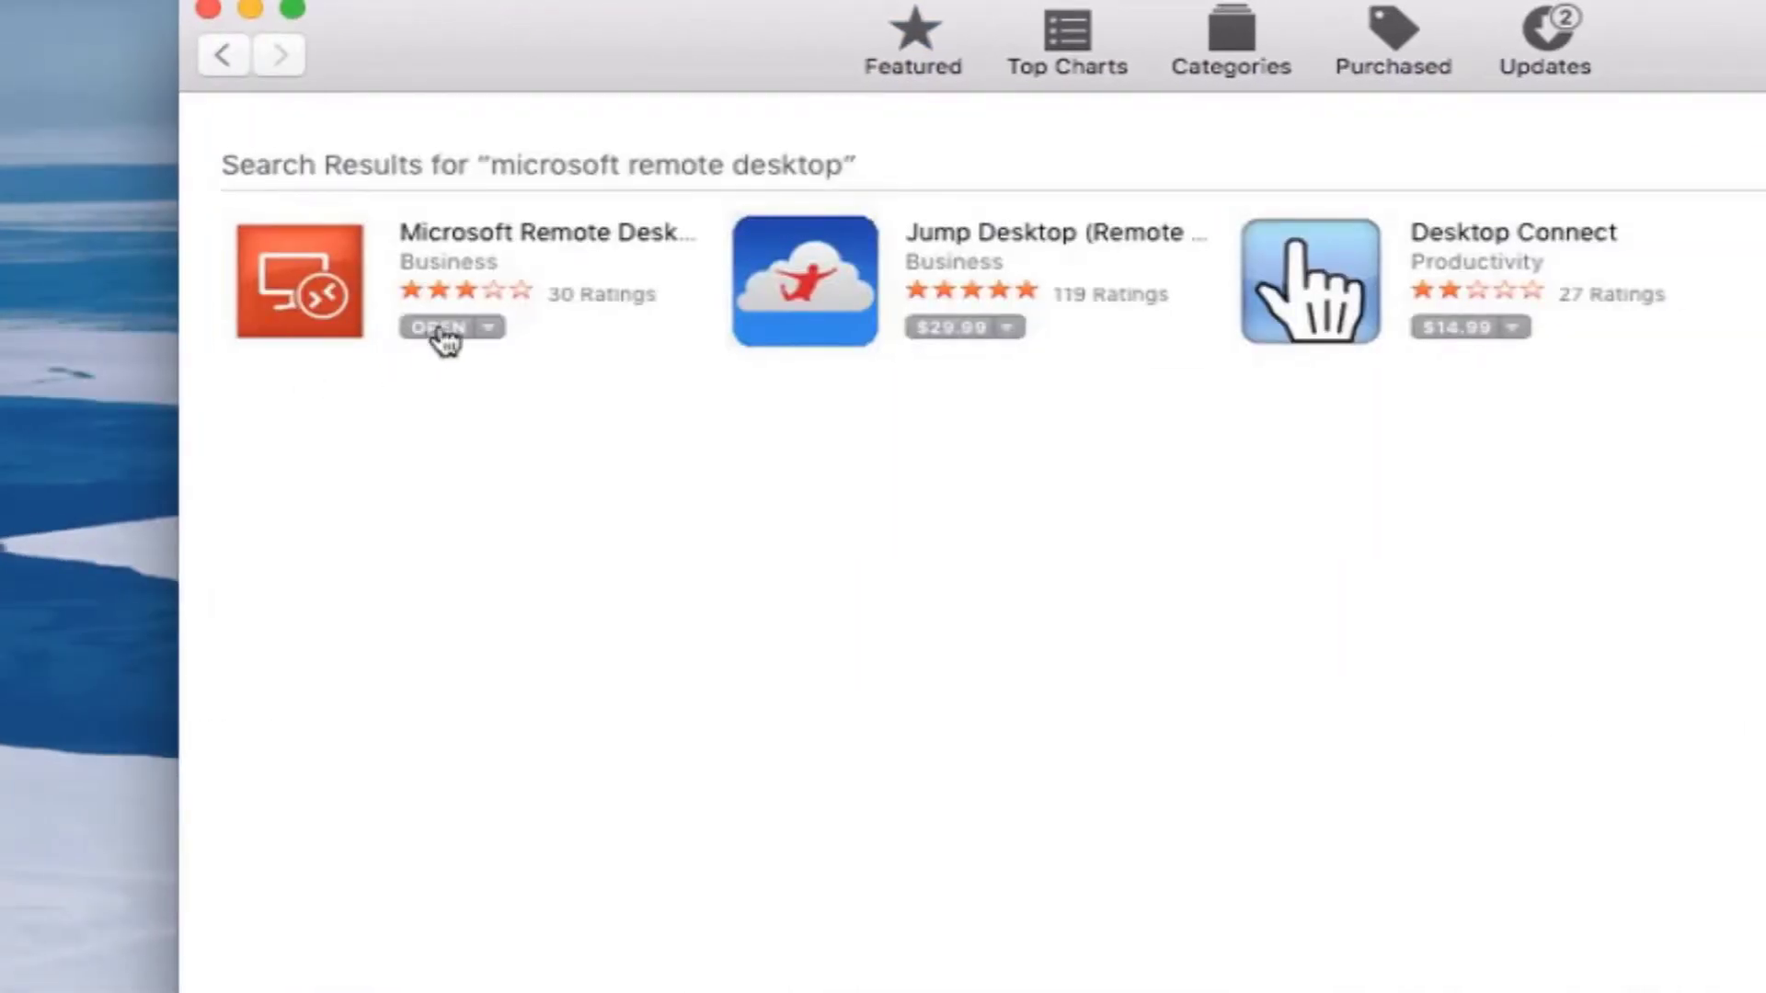
Create a new connection named kachina for PC kachina.chpc.utah.edu with no gateway
{"action": "left_click", "coordinate": [440, 223]}
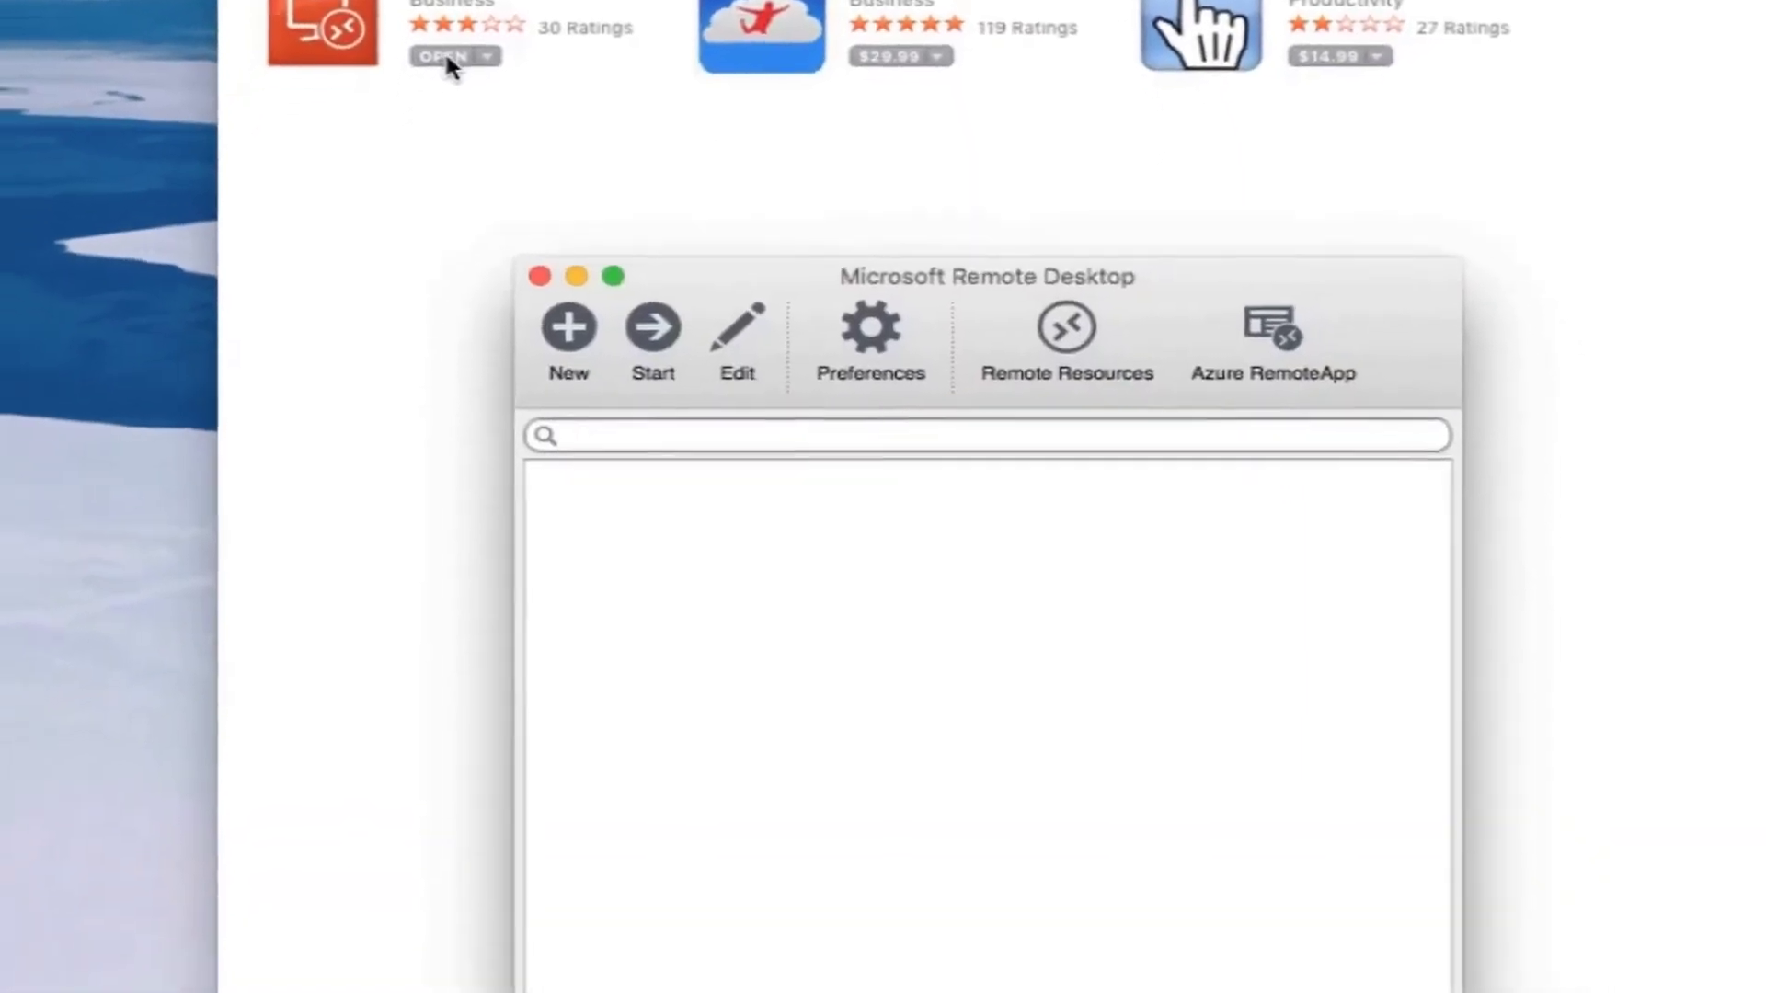
{"action": "left_click", "coordinate": [647, 86]}
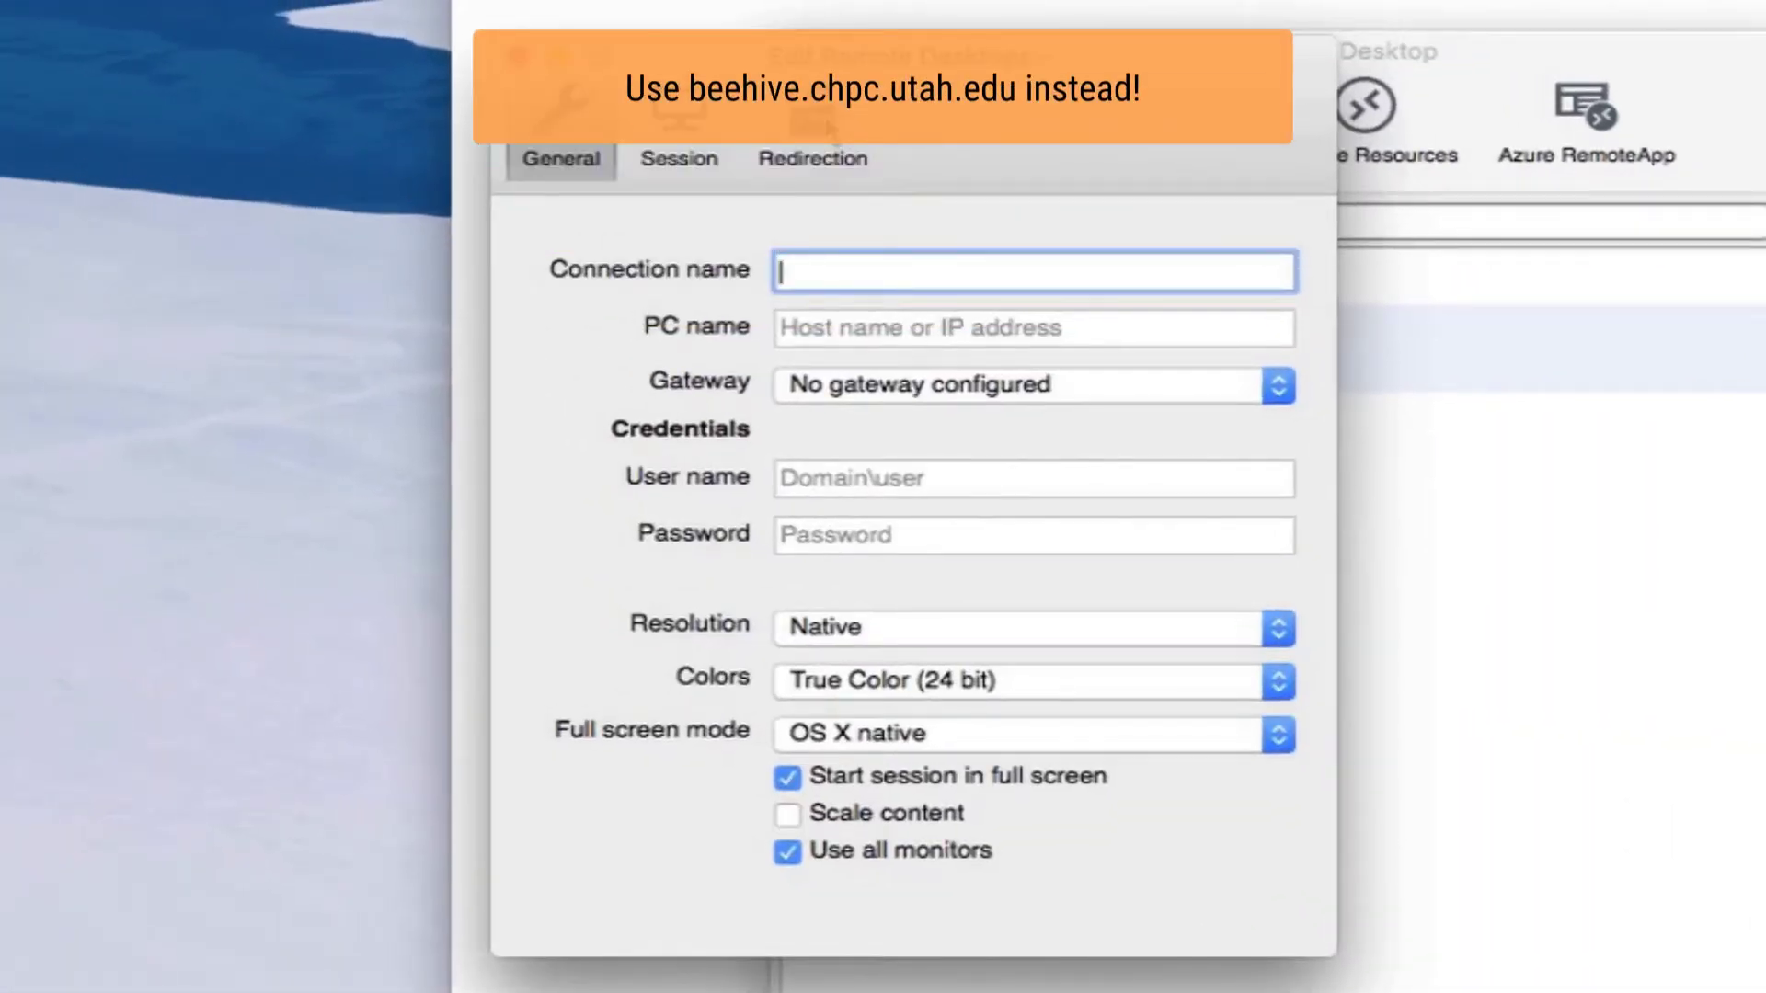
{"action": "type", "text": "kachina"}
{"action": "key", "text": "Tab"}
{"action": "type", "text": "kachi"}
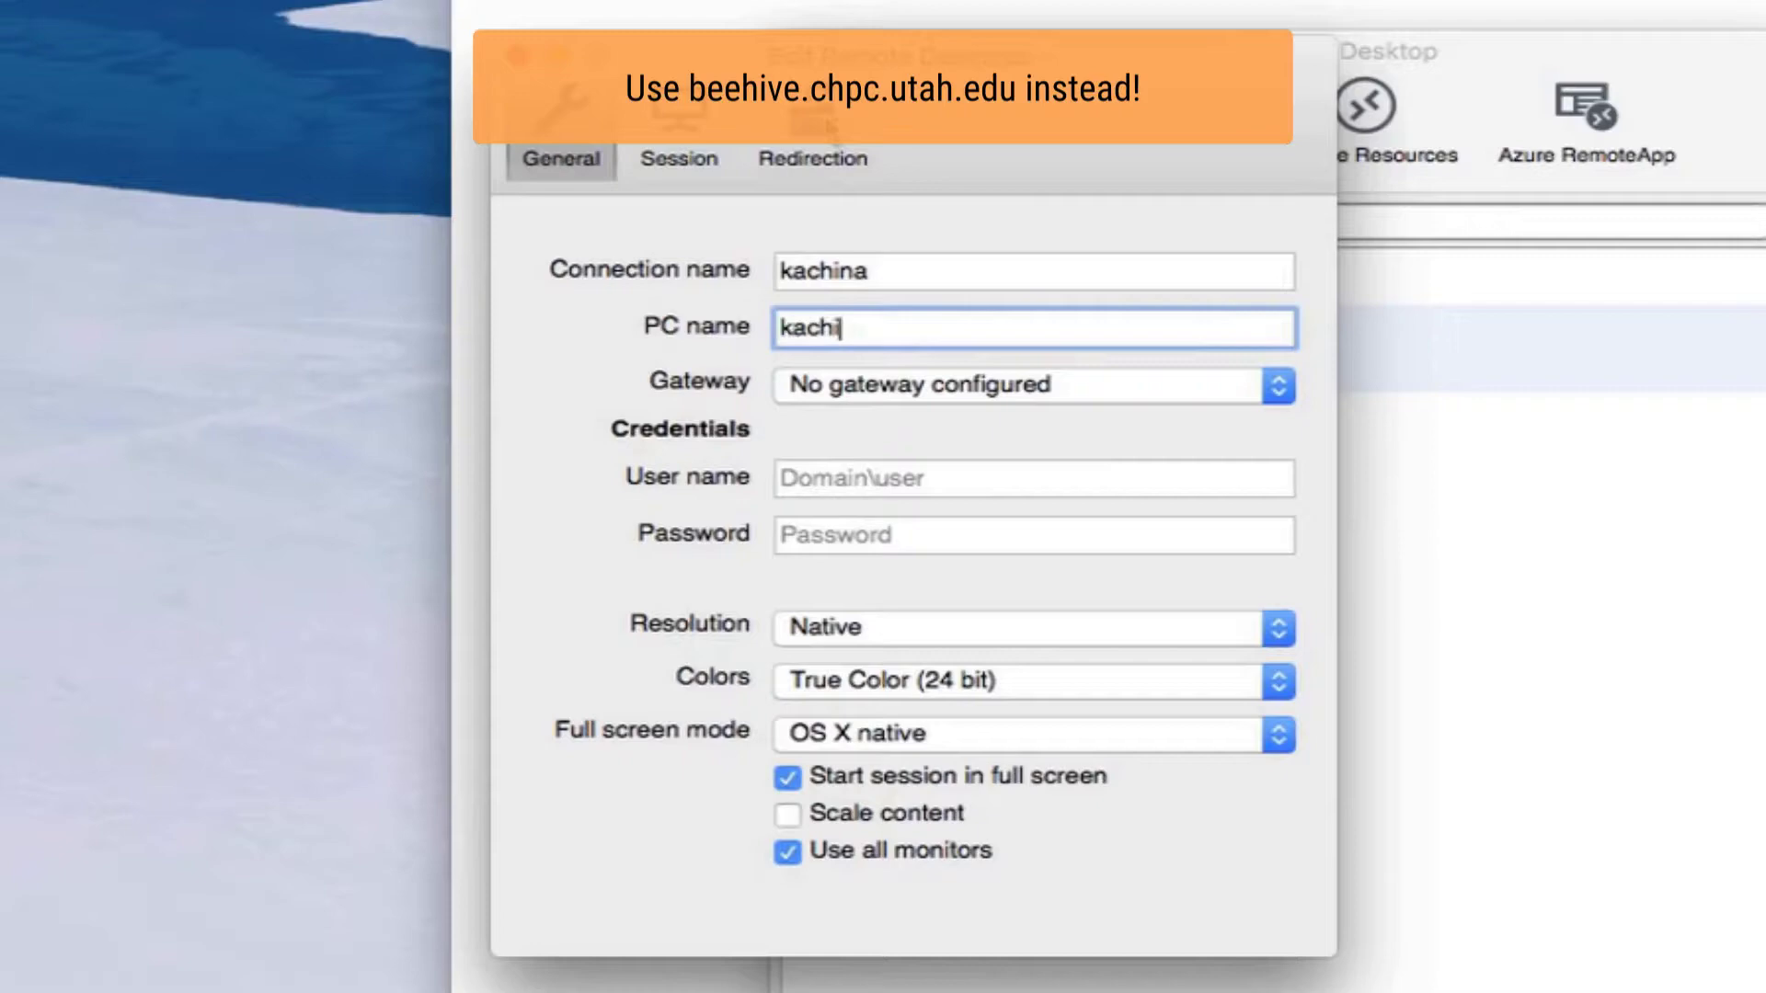
{"action": "type", "text": "na.chpc.utah.edu"}
{"action": "key", "text": "Tab"}
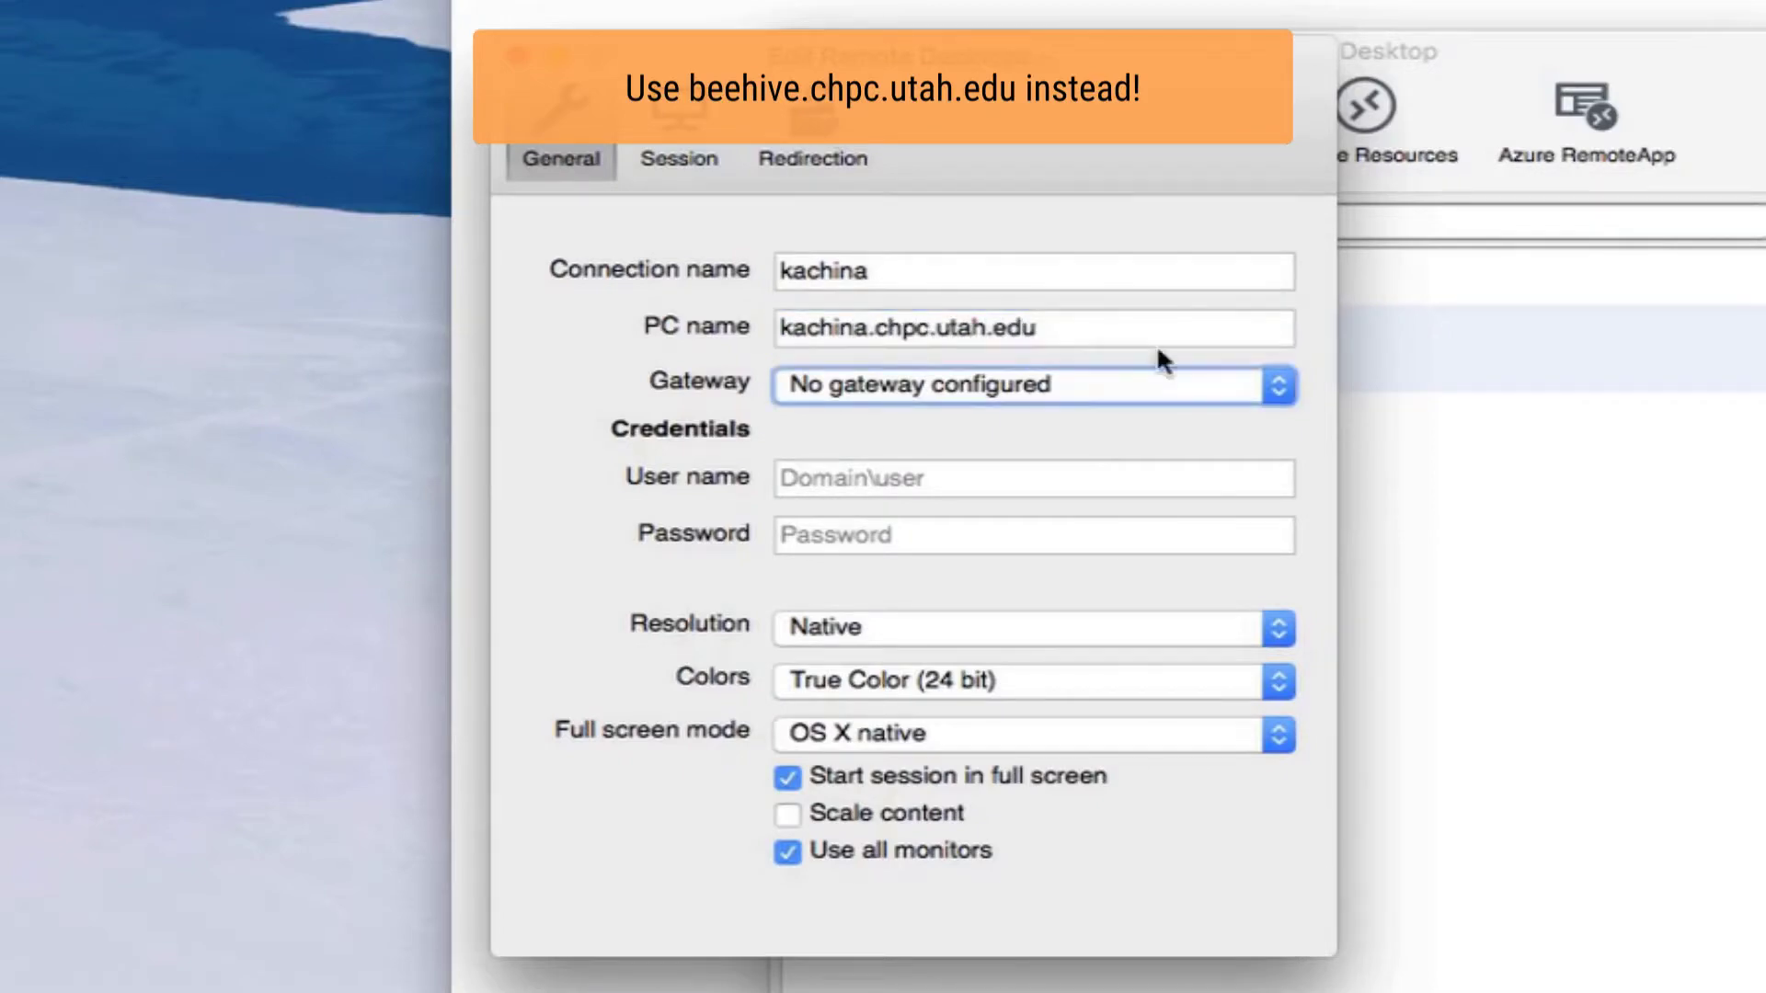
{"action": "left_click", "coordinate": [1161, 380]}
{"action": "left_click", "coordinate": [1159, 386]}
Fill in the domain user name and account password for the kachina connection
{"action": "left_click", "coordinate": [1108, 485]}
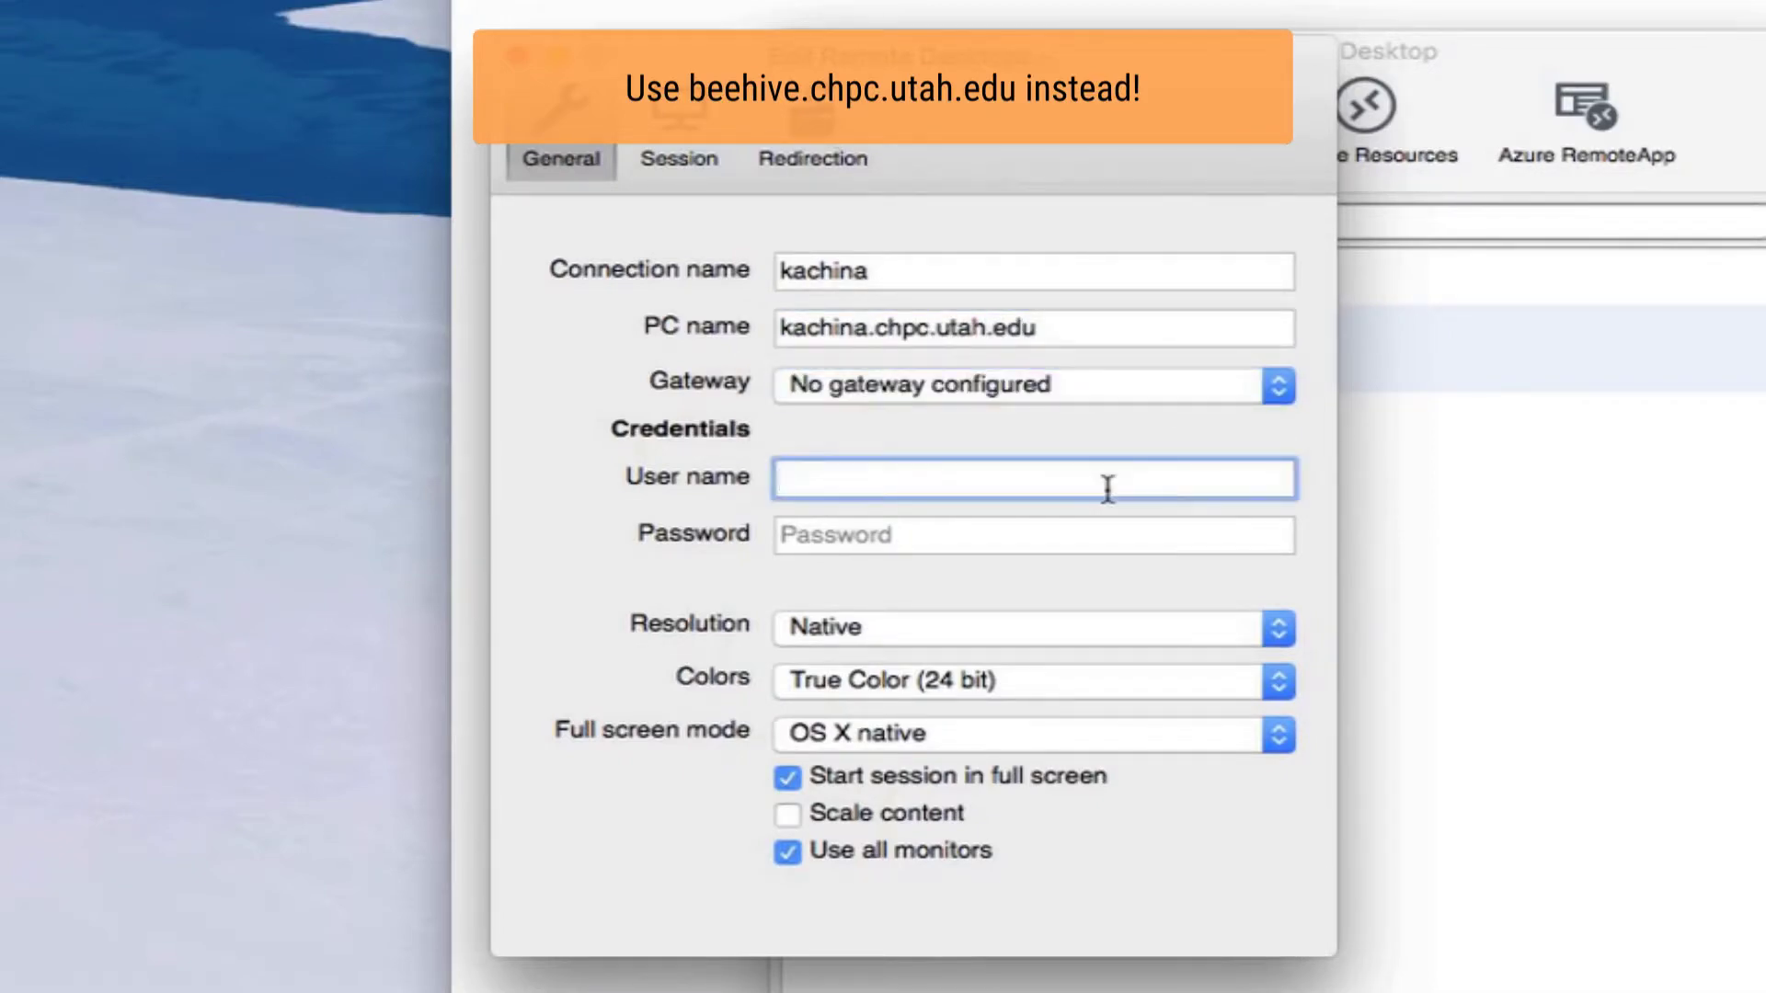
{"action": "type", "text": "ad\\u0770690"}
{"action": "key", "text": "Tab"}
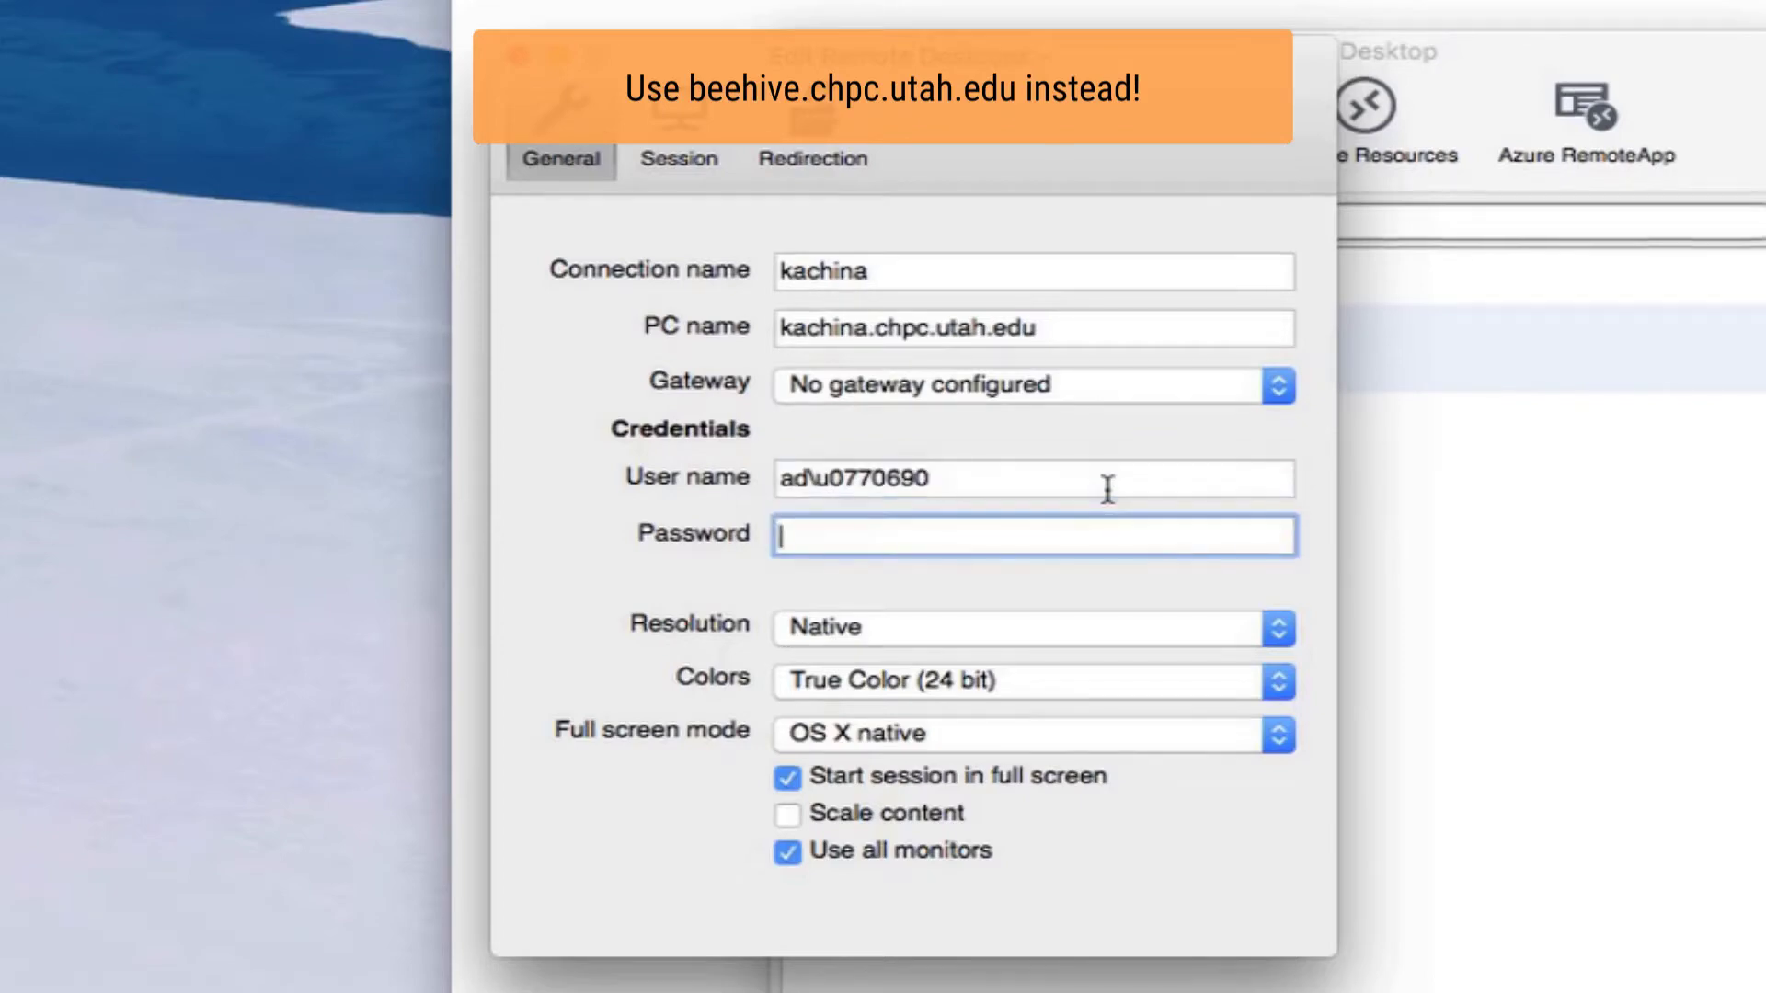
{"action": "type", "text": "•••••••••••••"}
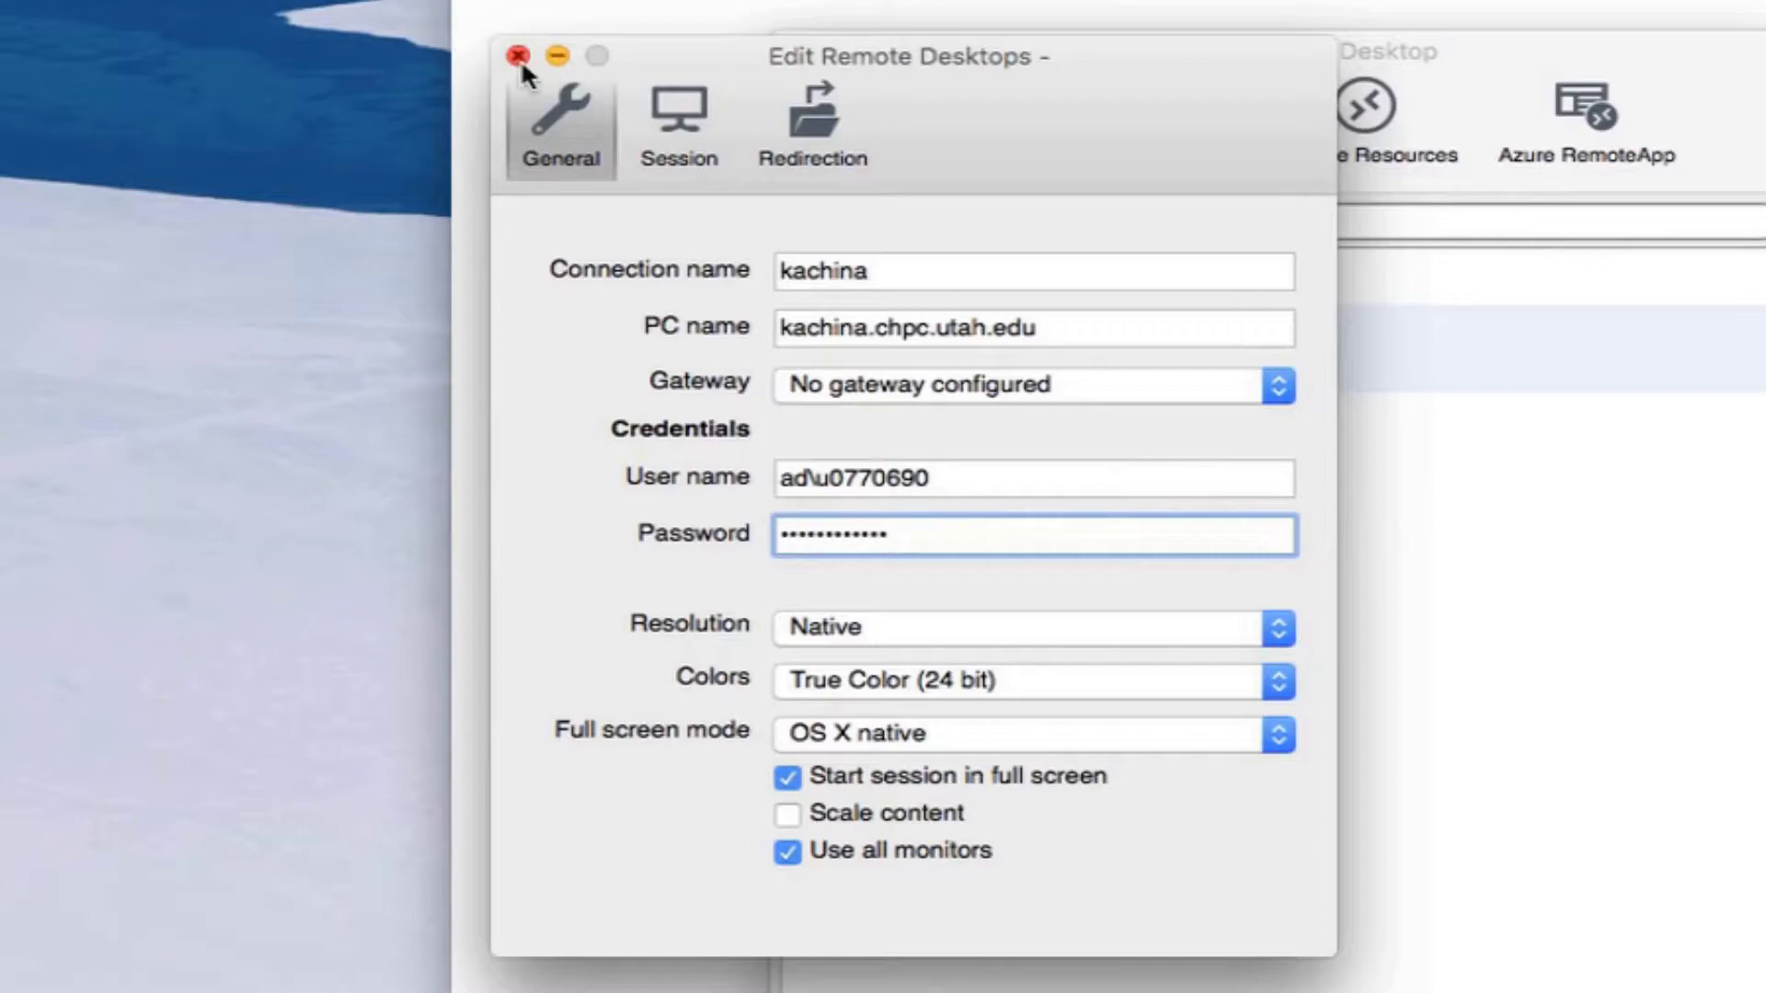
Start the kachina session, dismiss the socket error, and browse the Home (H:) drive files
{"action": "left_click", "coordinate": [518, 56]}
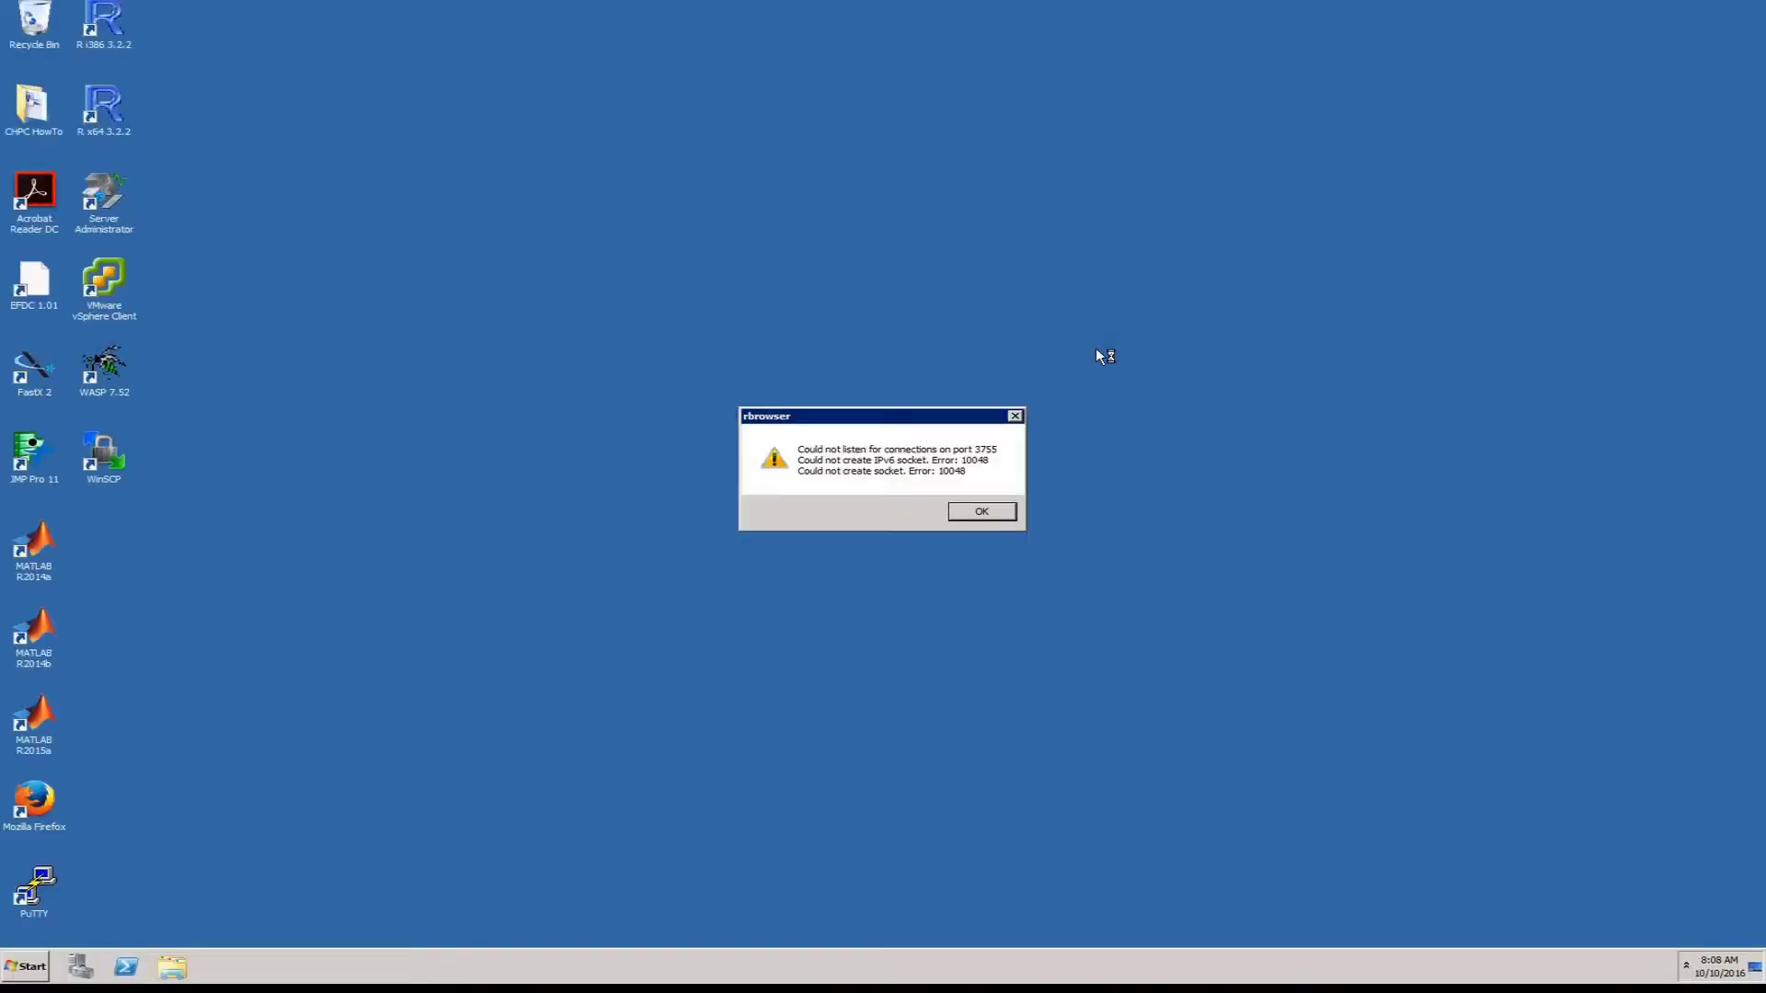
{"action": "left_click", "coordinate": [986, 512]}
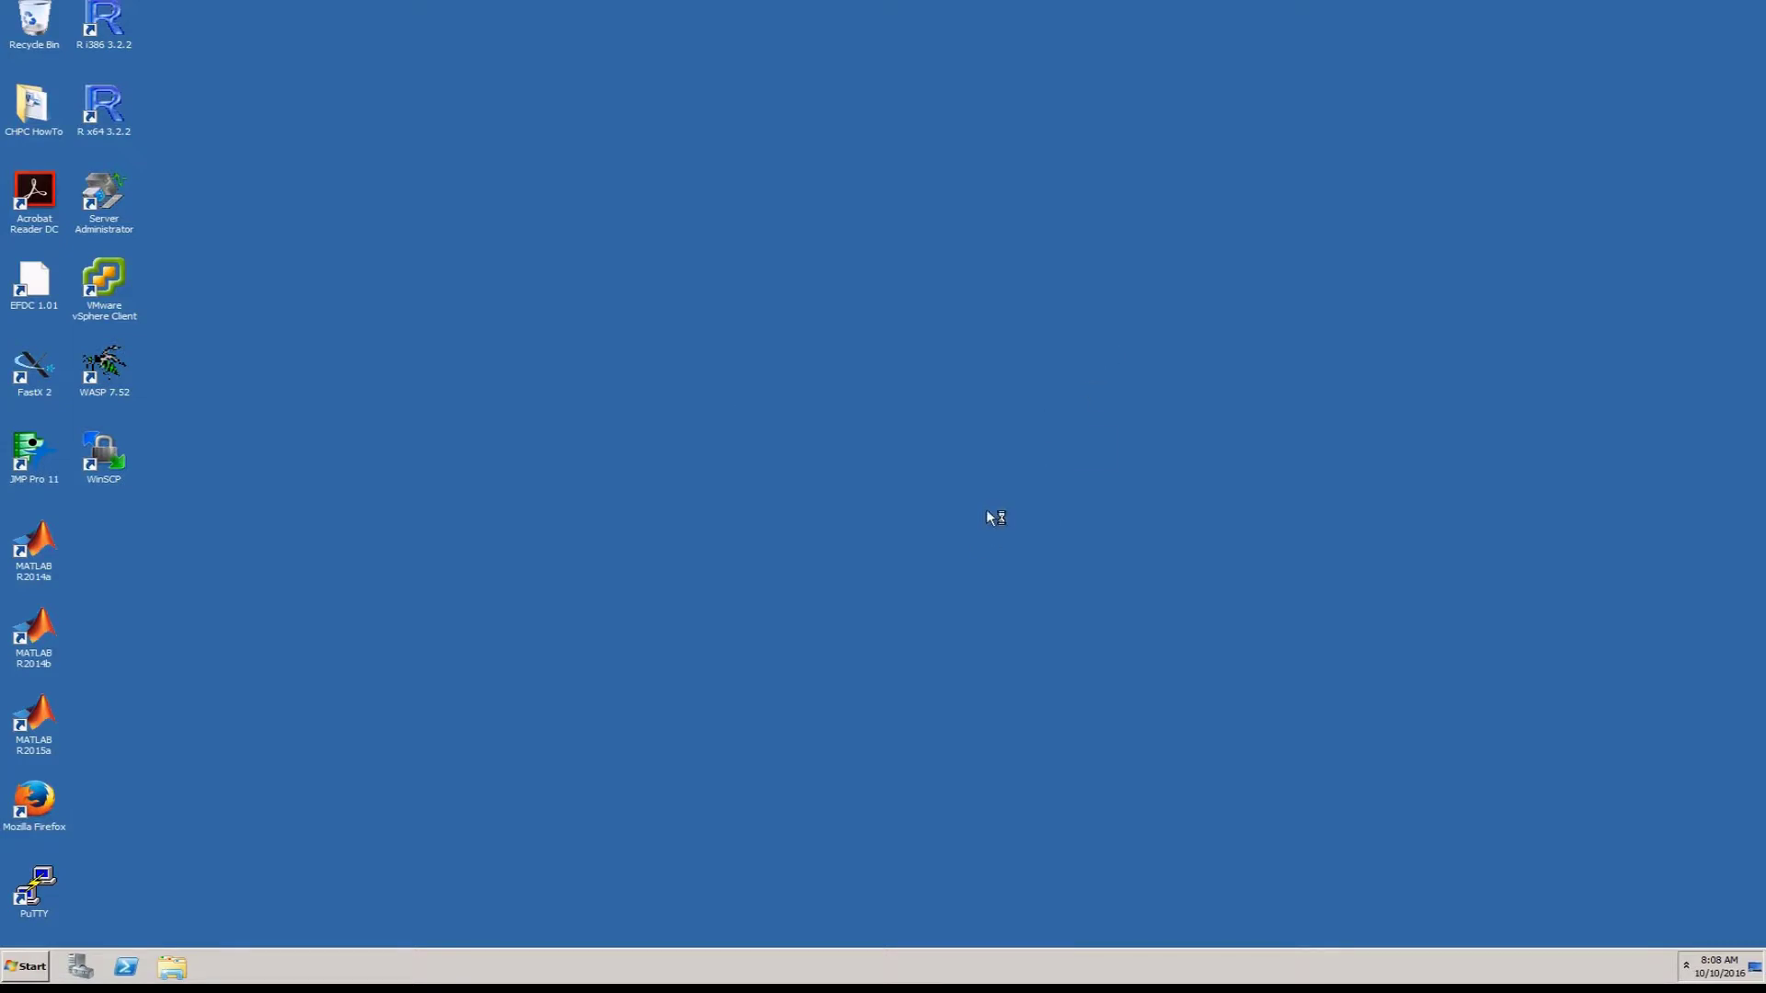
{"action": "left_click", "coordinate": [171, 967]}
{"action": "double_click", "coordinate": [542, 312]}
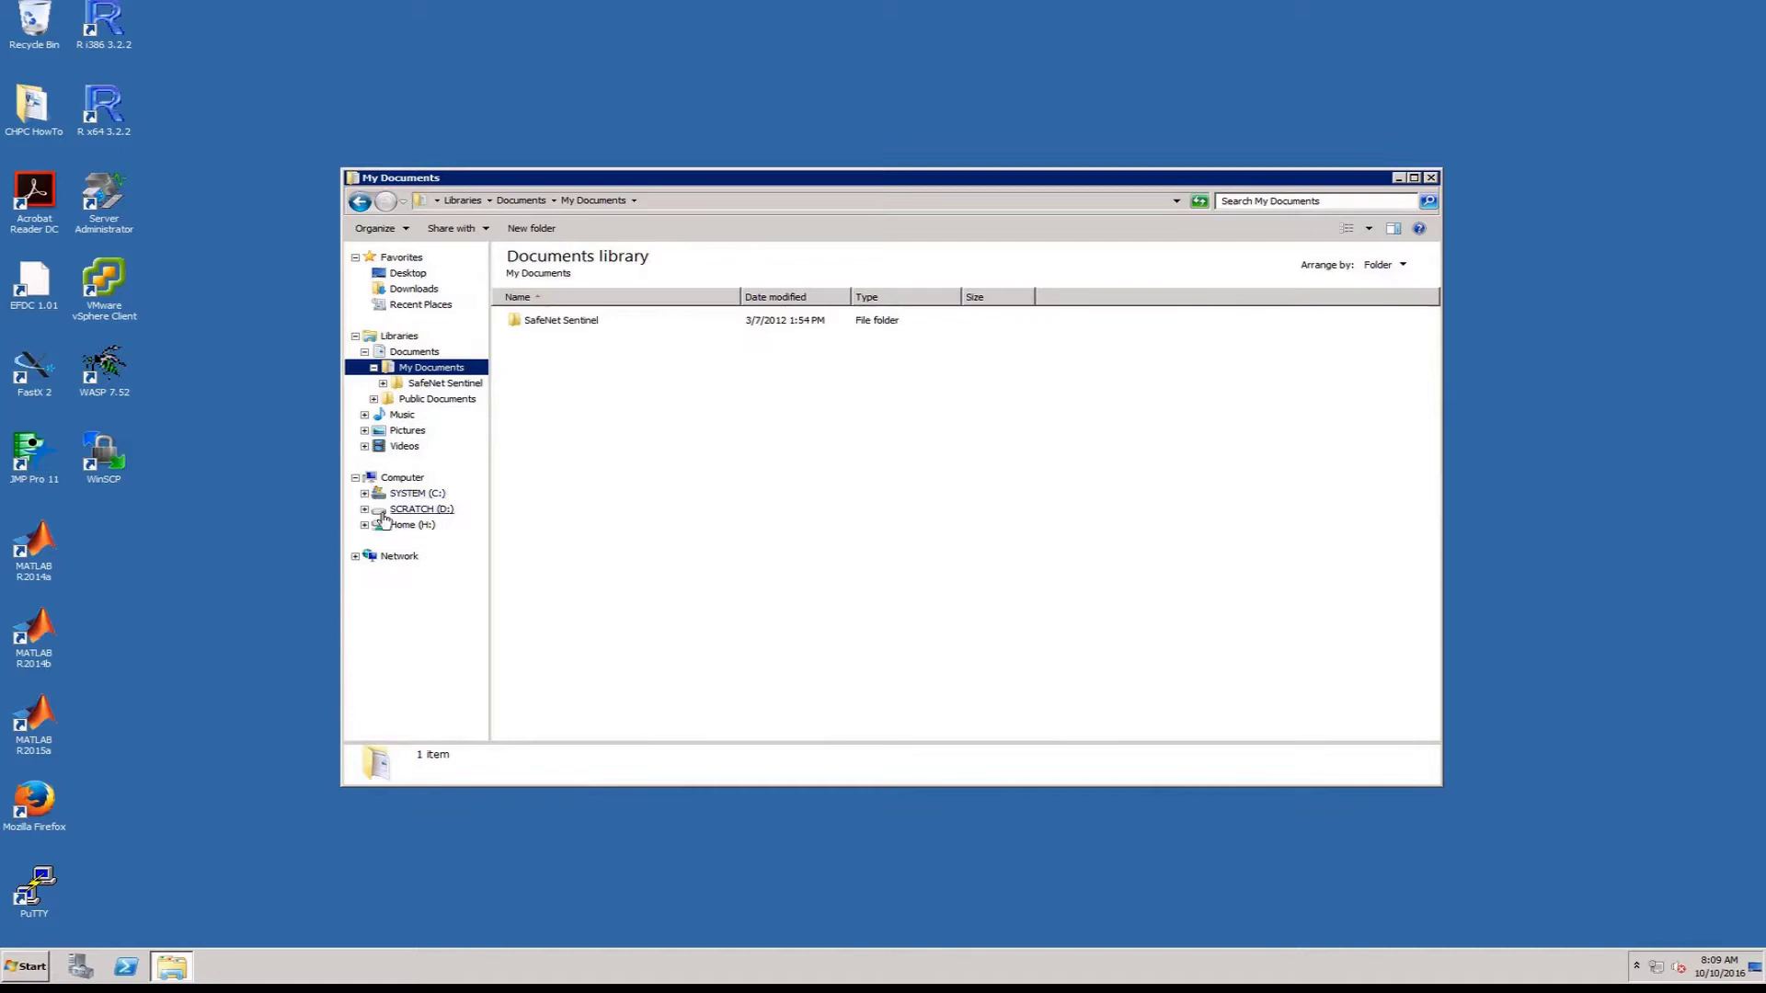
{"action": "left_click", "coordinate": [405, 524]}
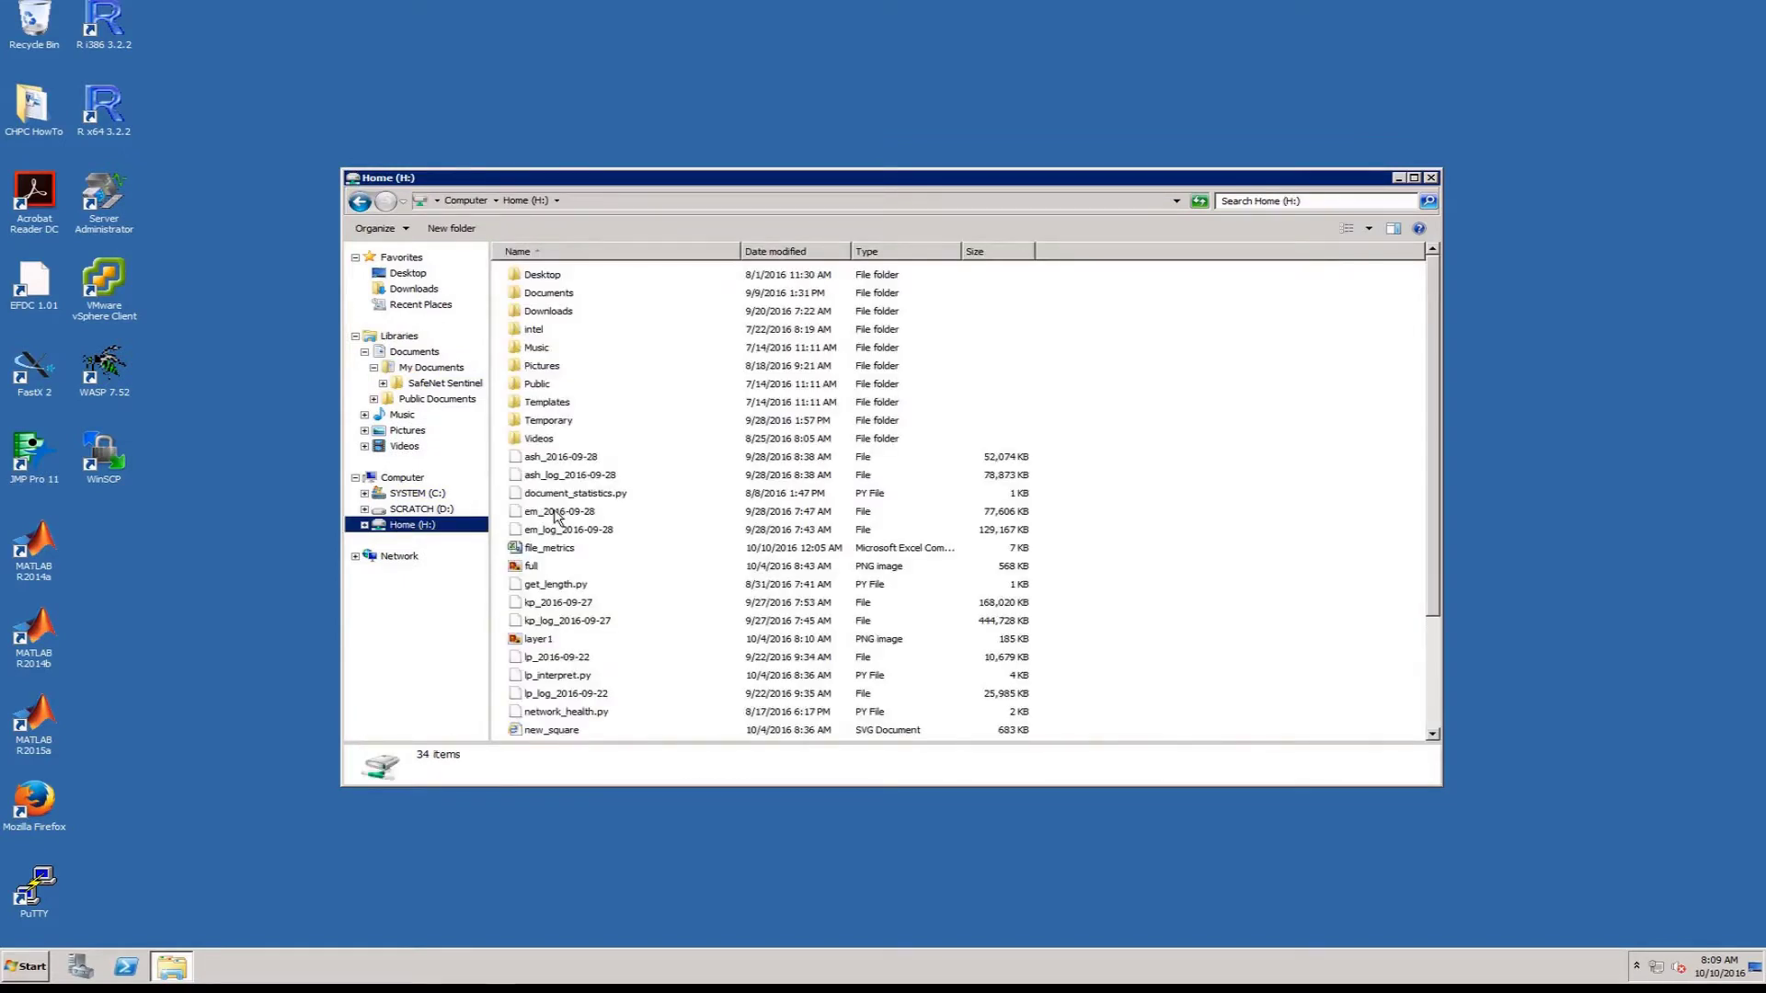
{"action": "scroll", "coordinate": [1442, 497], "scroll_direction": "down", "scroll_amount": 1}
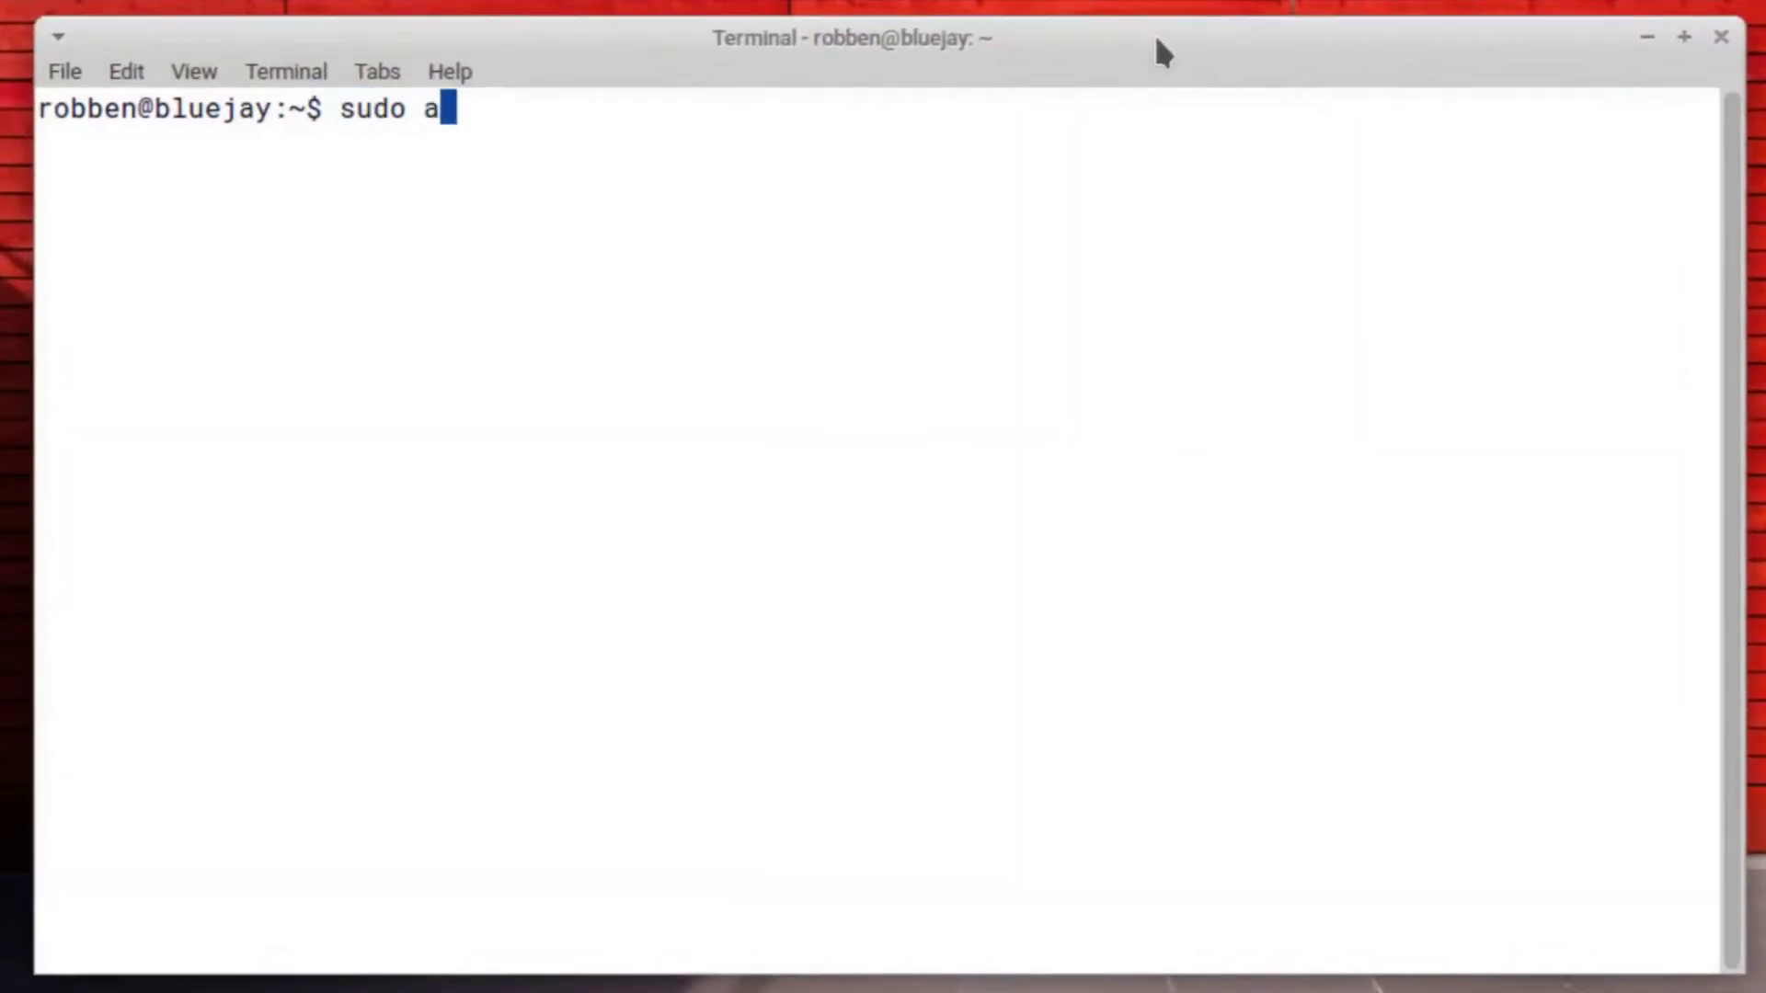
Install rdesktop with 'sudo apt install rdesktop', entering the sudo password
{"action": "type", "text": "all rdesktop"}
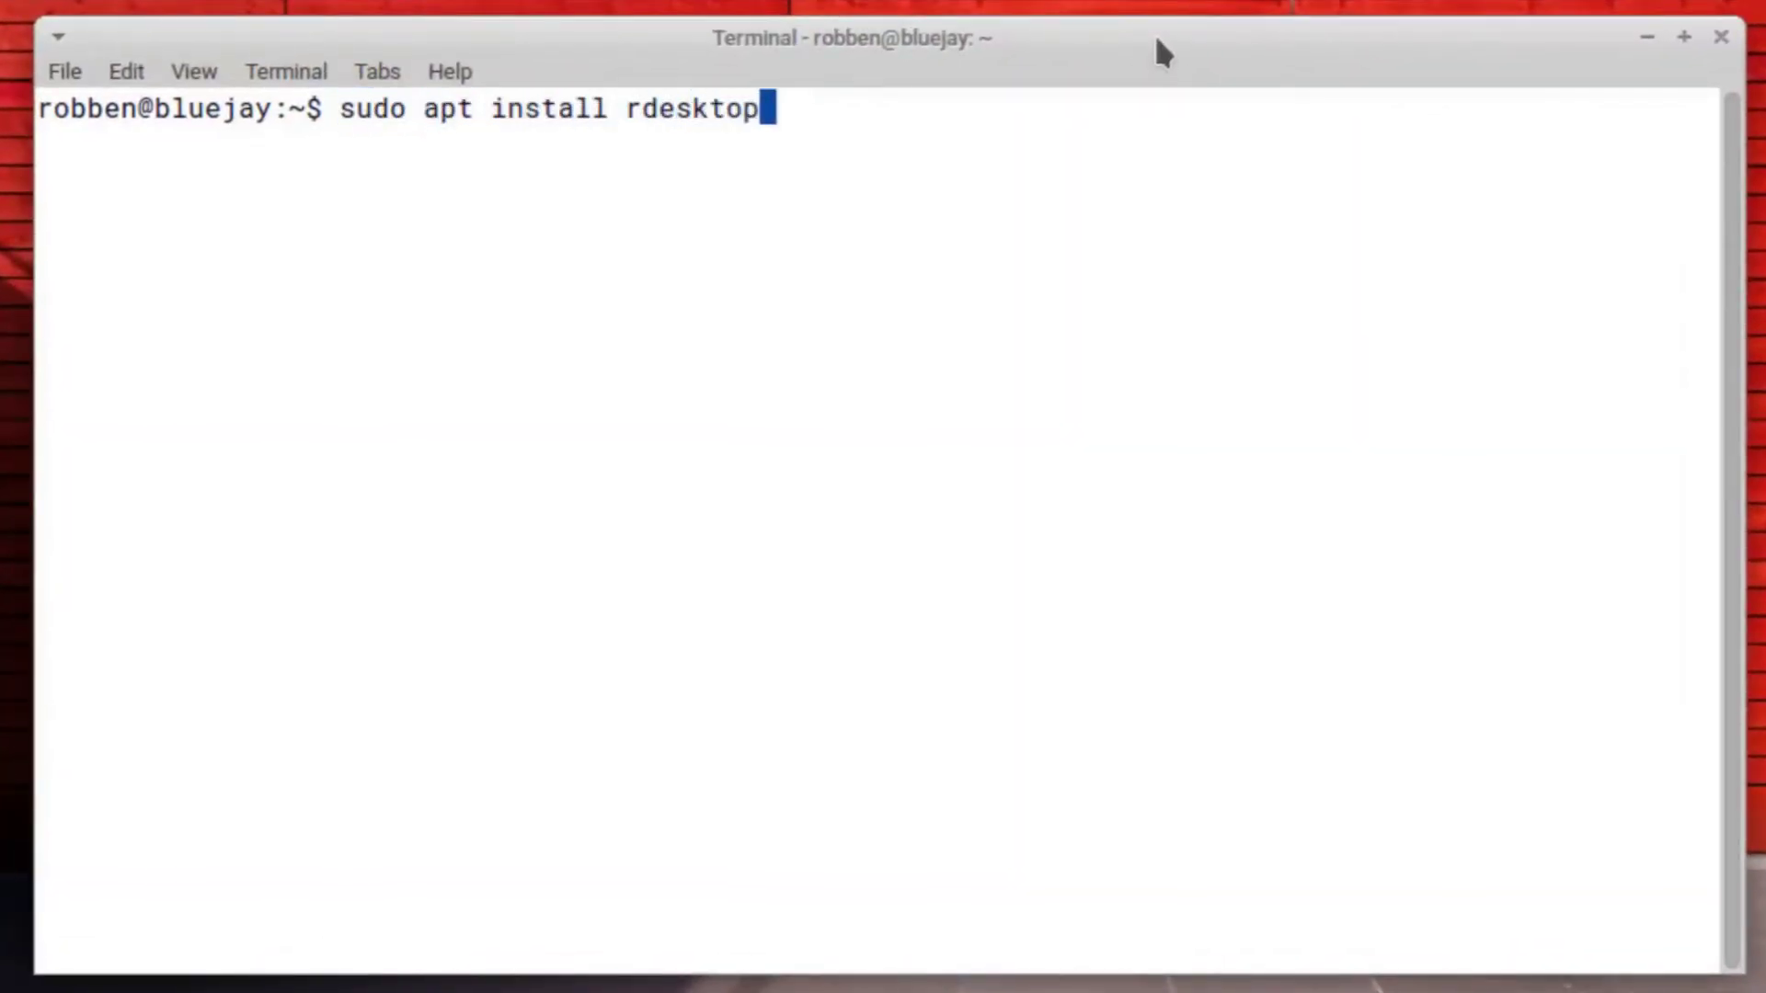
{"action": "key", "text": "Return"}
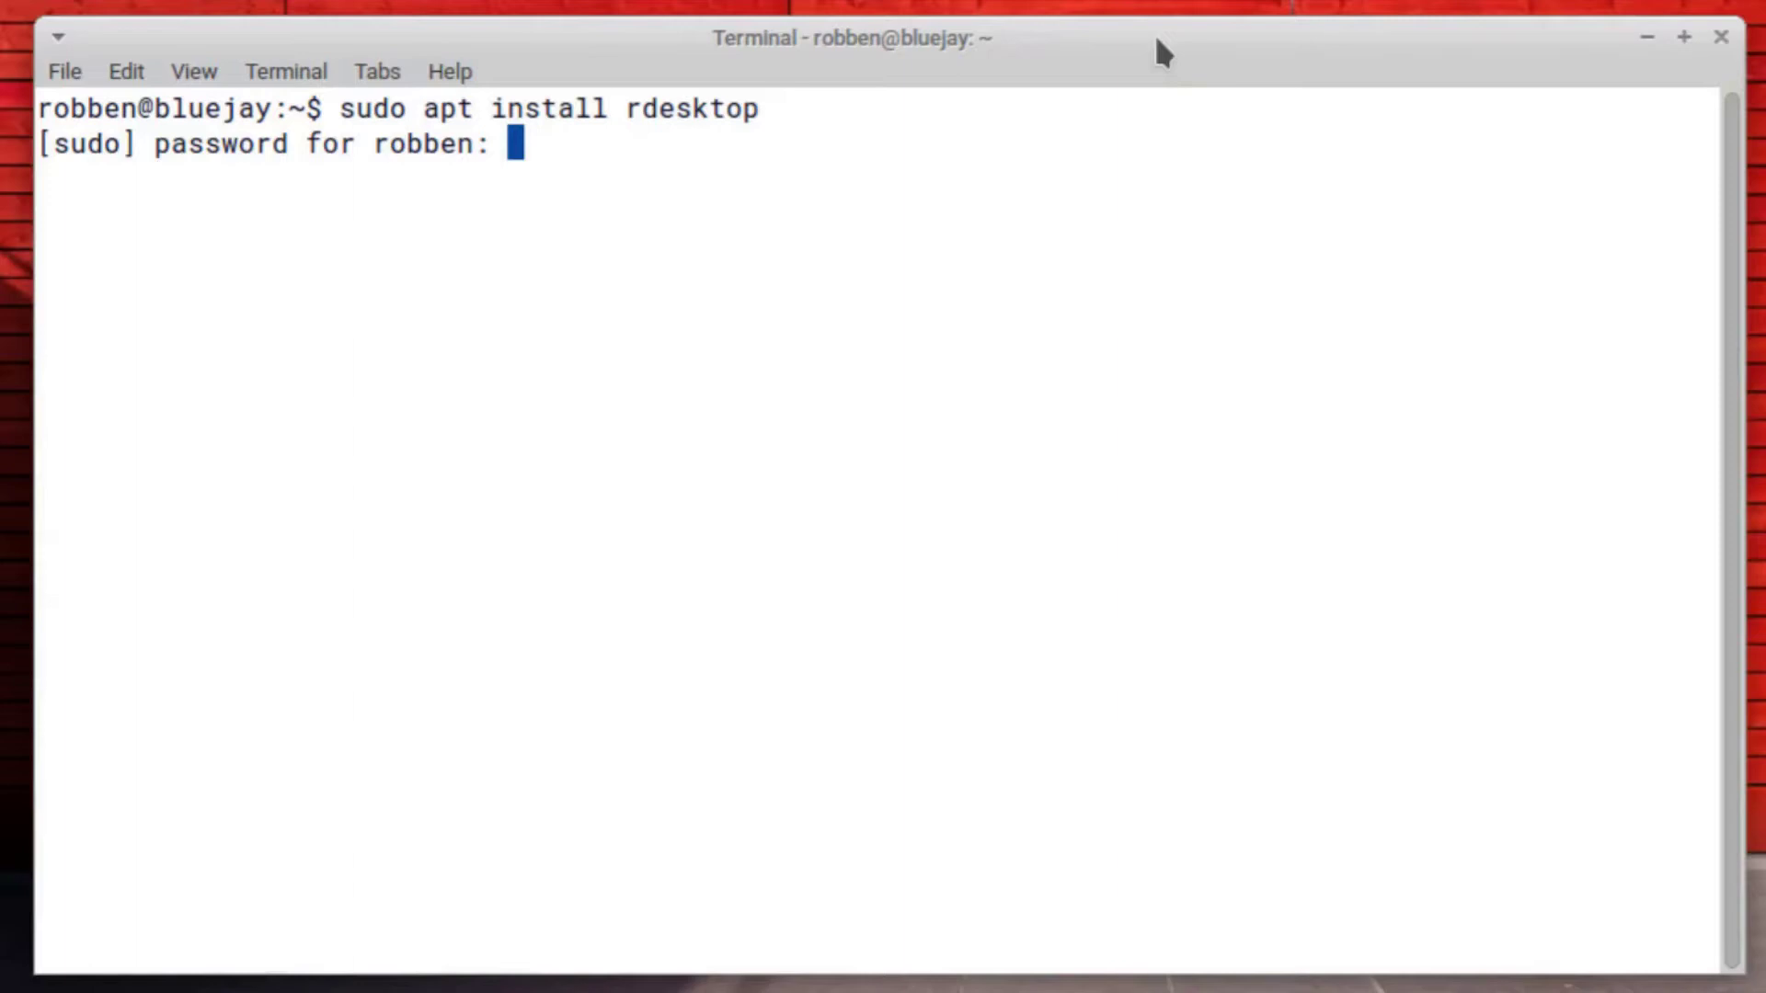
{"action": "key", "text": "Return"}
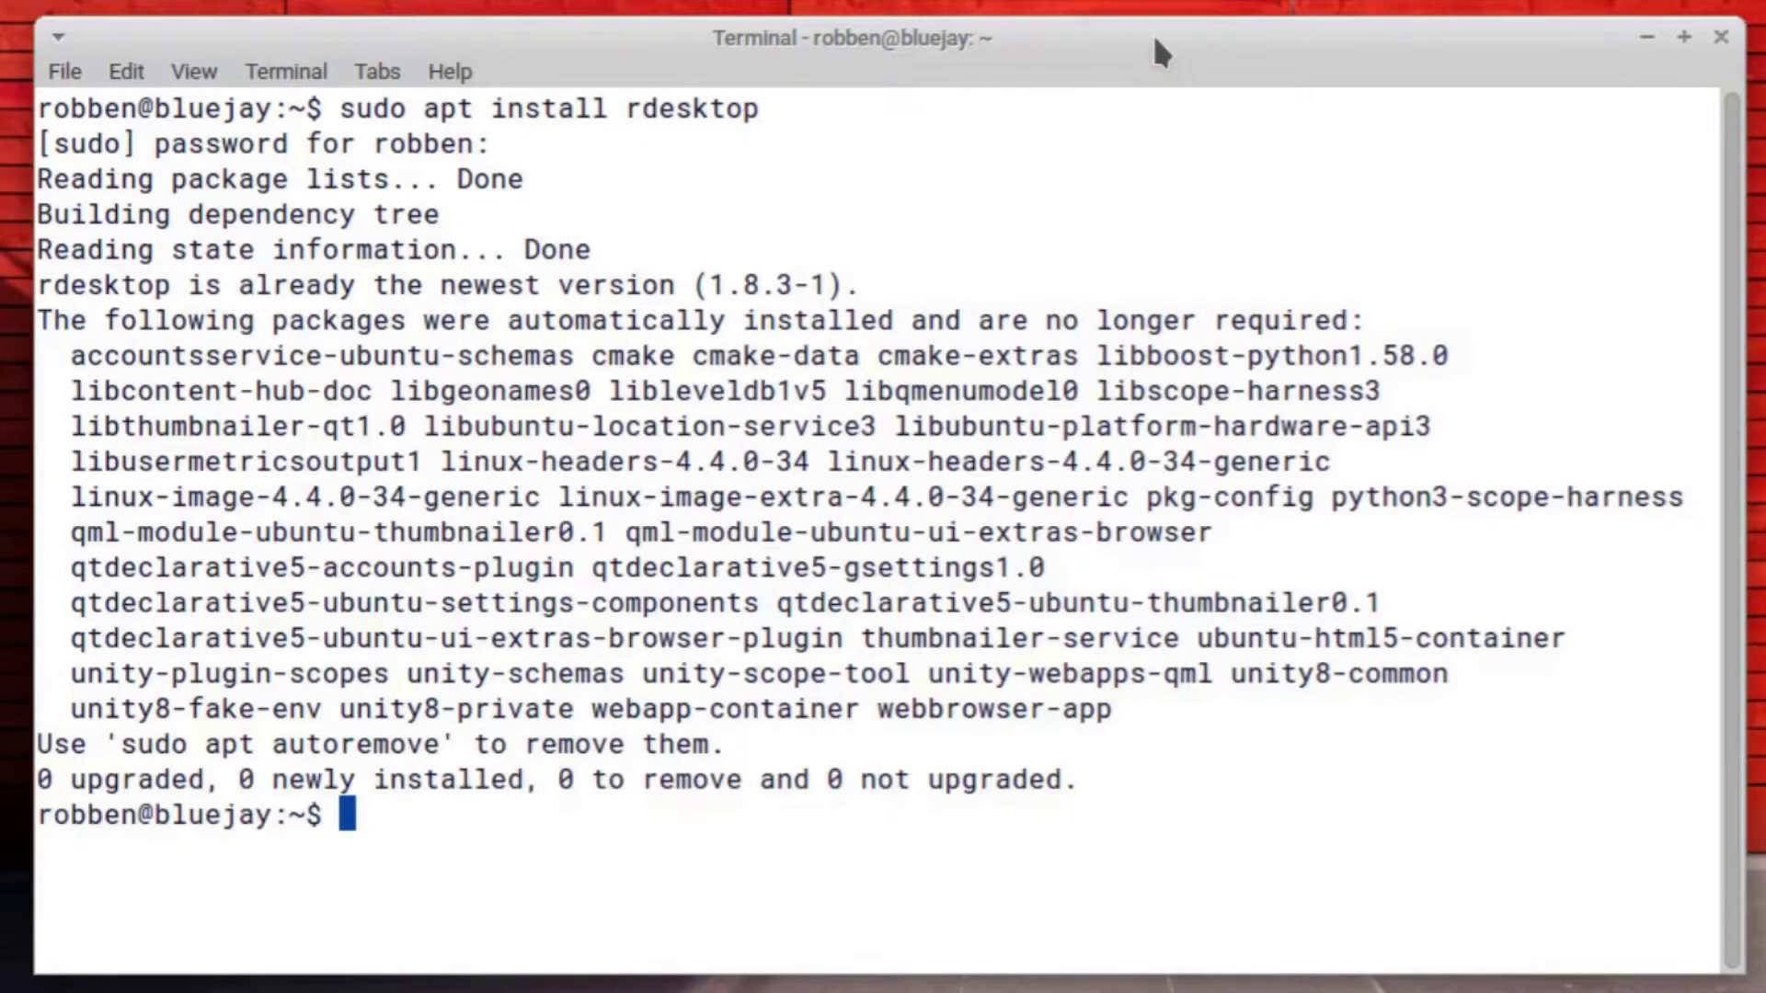
Run rdesktop with the user name and ad domain against kachina.chpc.utah.edu
{"action": "type", "text": "rdesktop -u u0"}
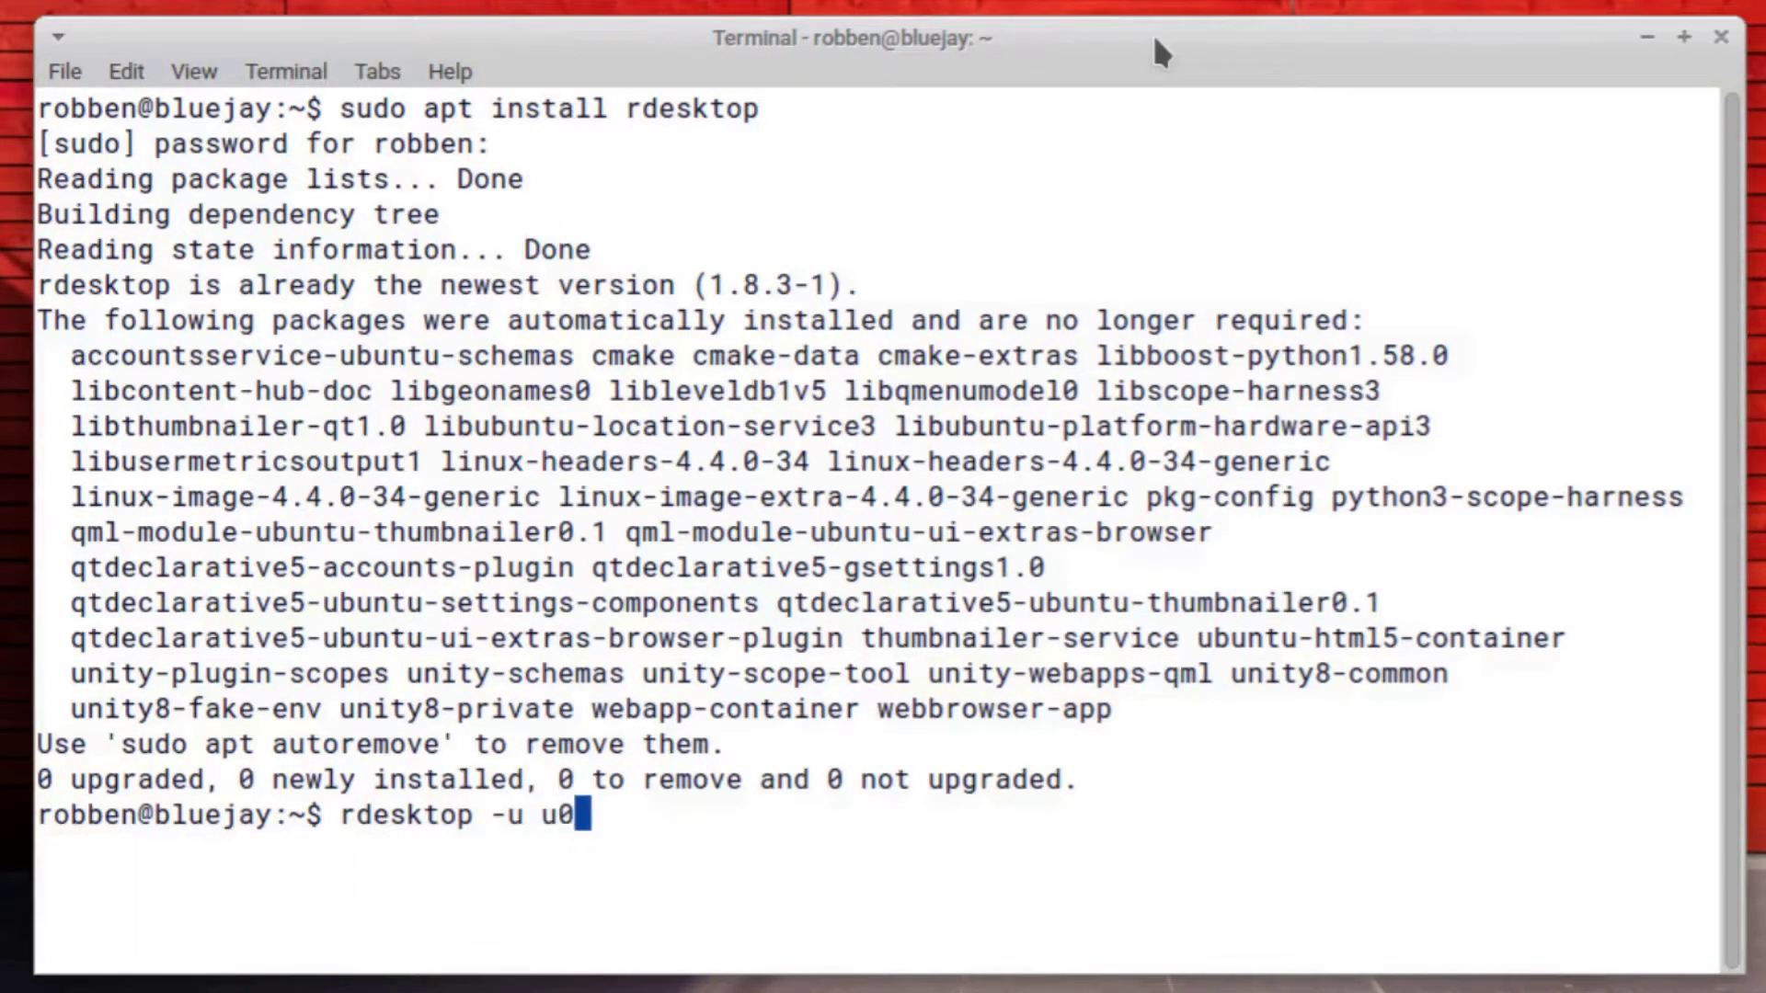
{"action": "type", "text": "770690 -d ad"}
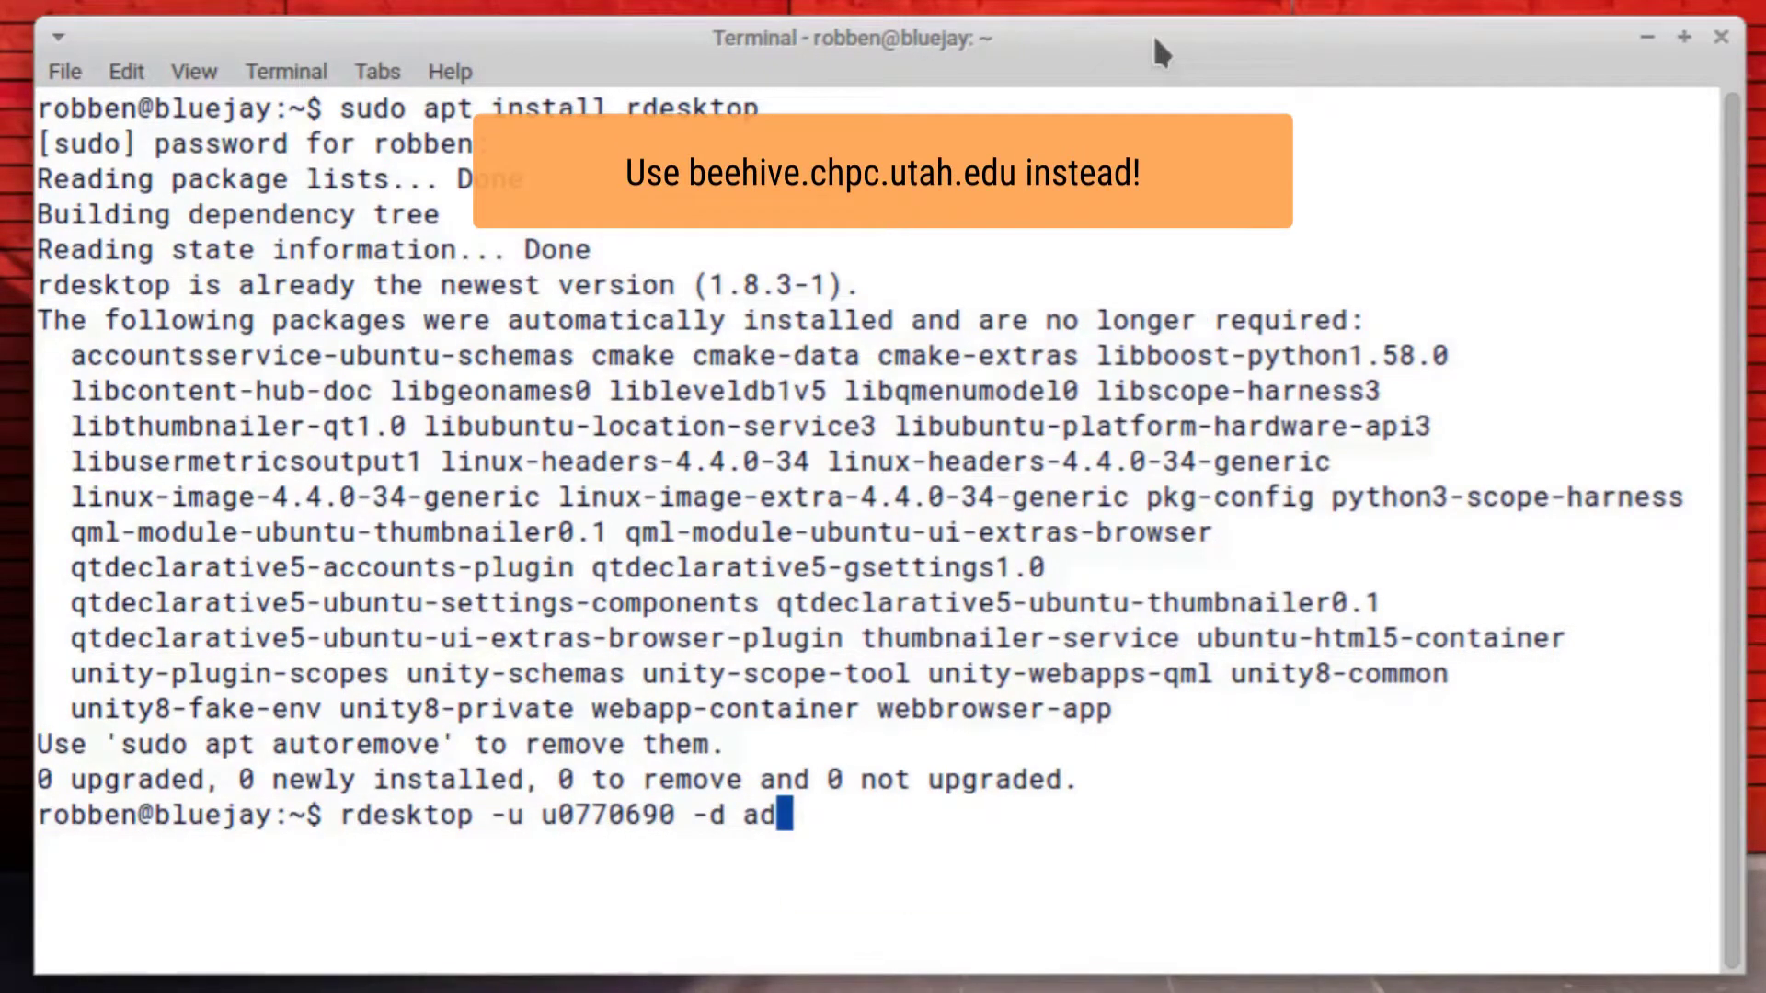
{"action": "type", "text": "kachina.ch"}
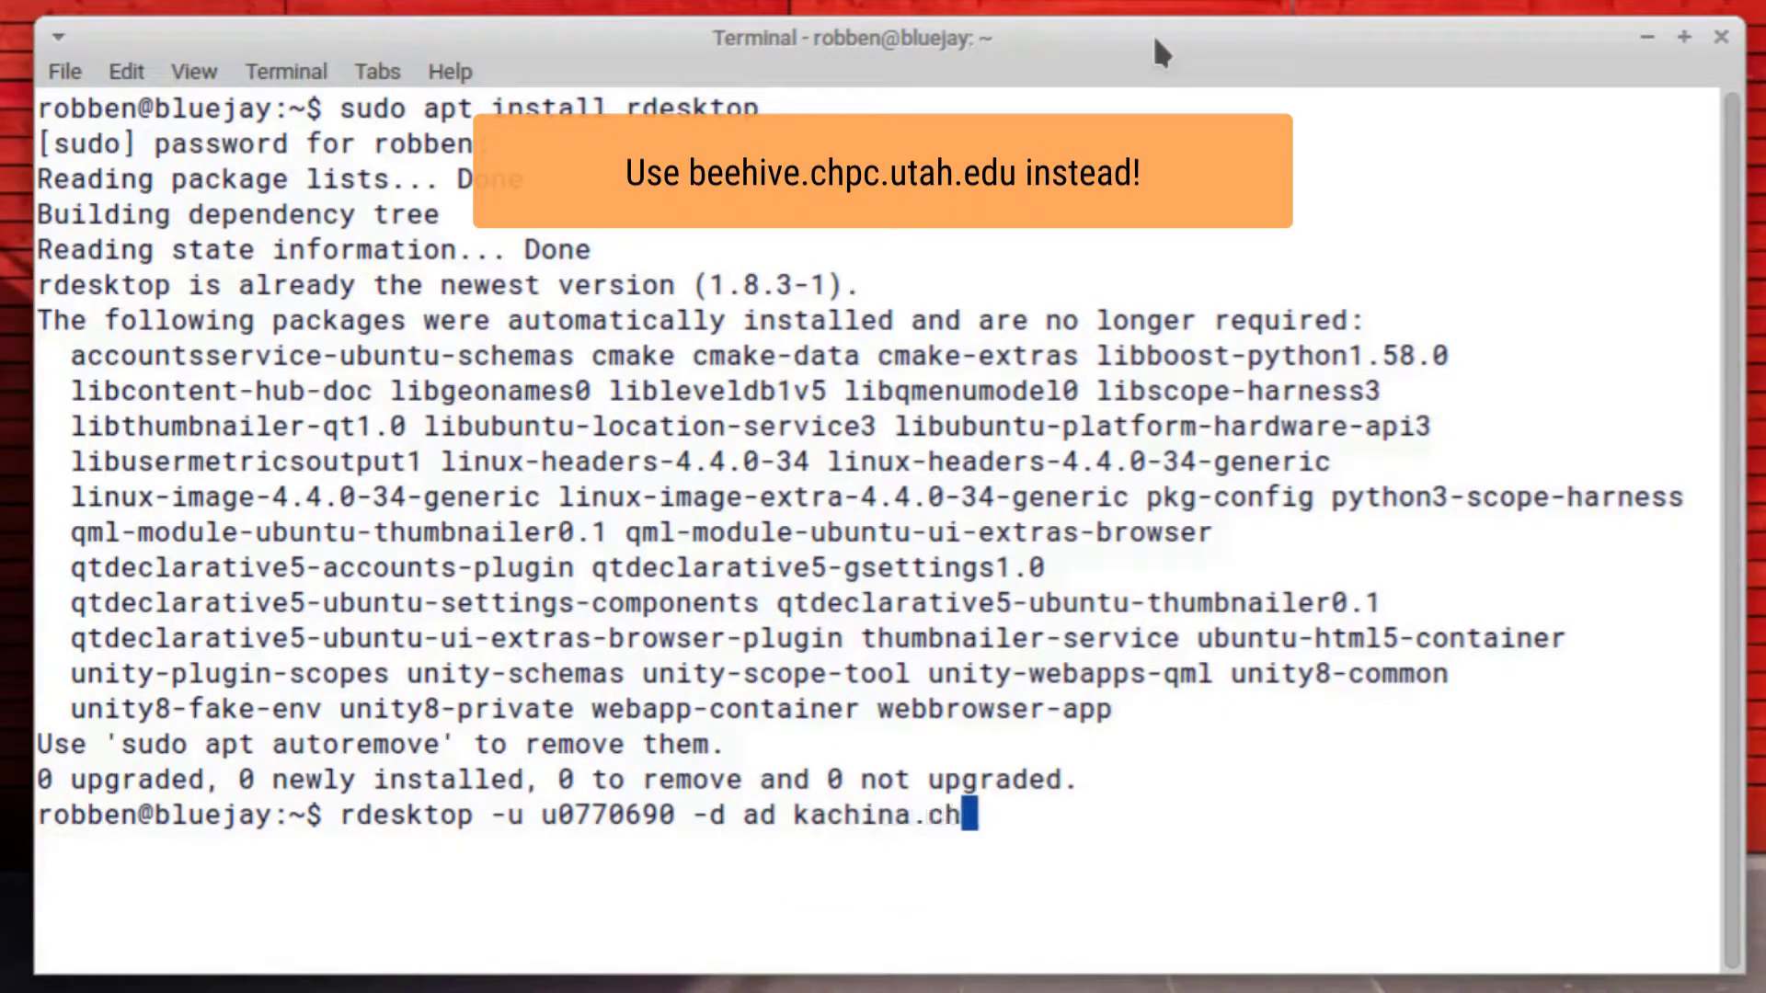
{"action": "type", "text": "pc.utah.edu"}
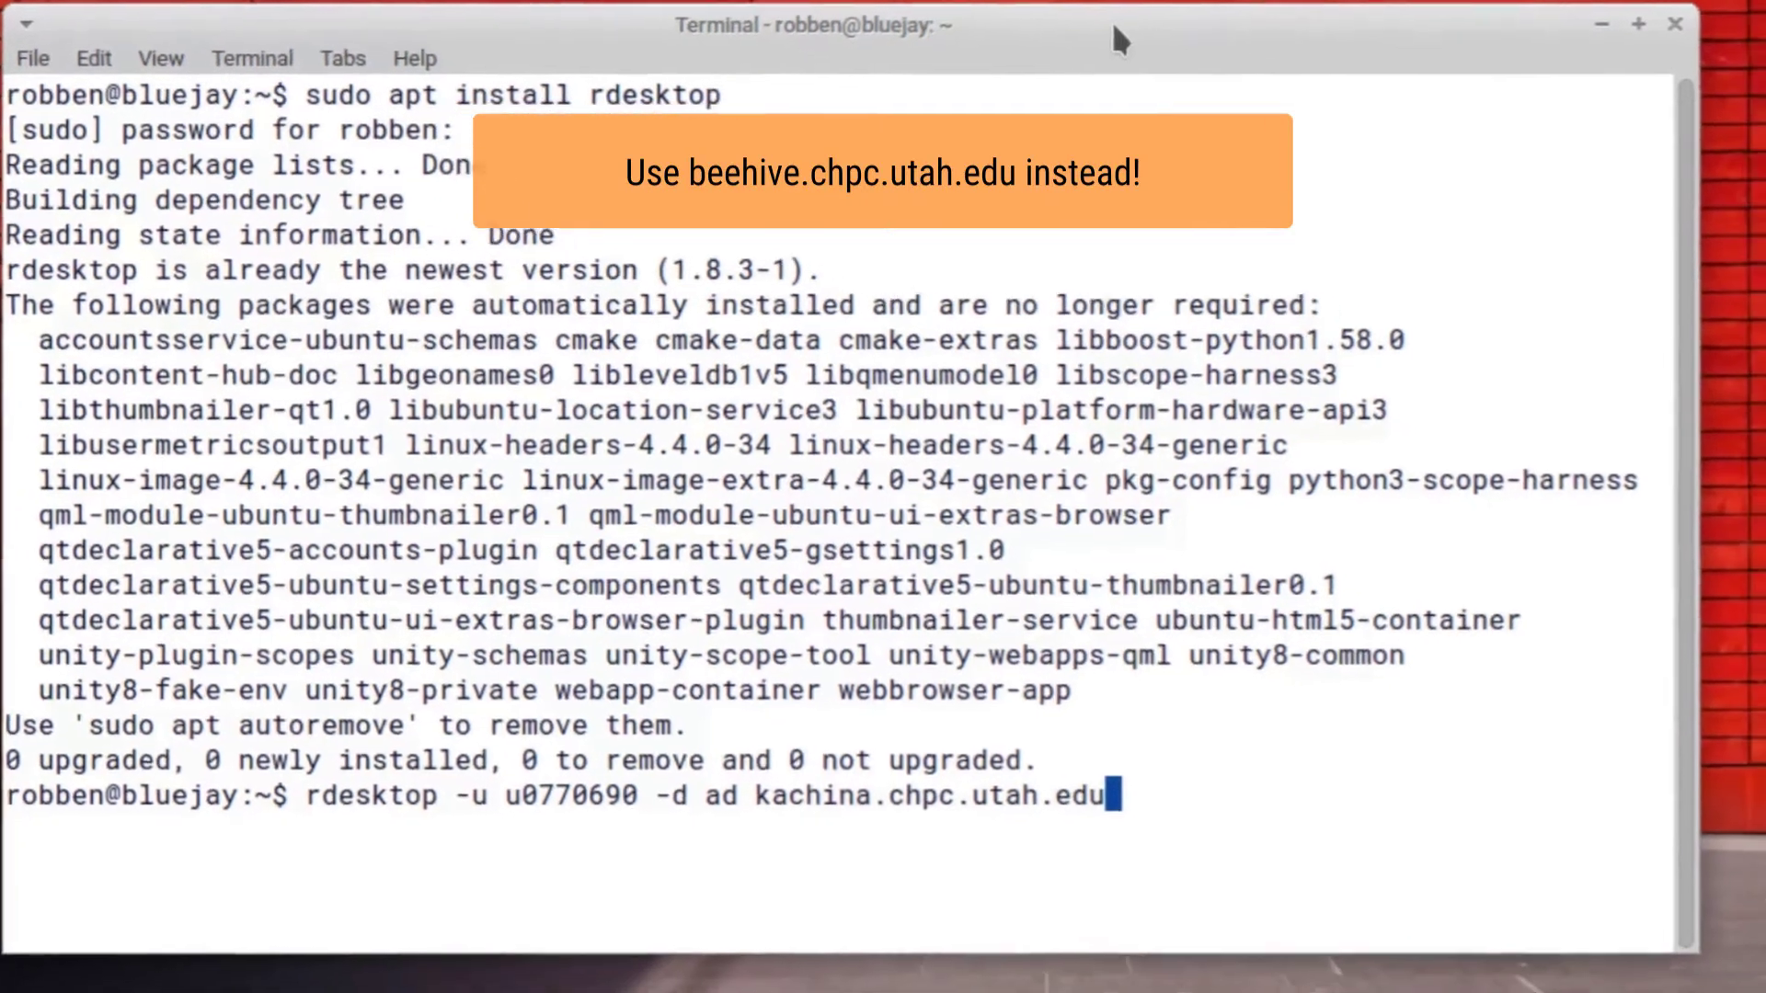
{"action": "key", "text": "Return"}
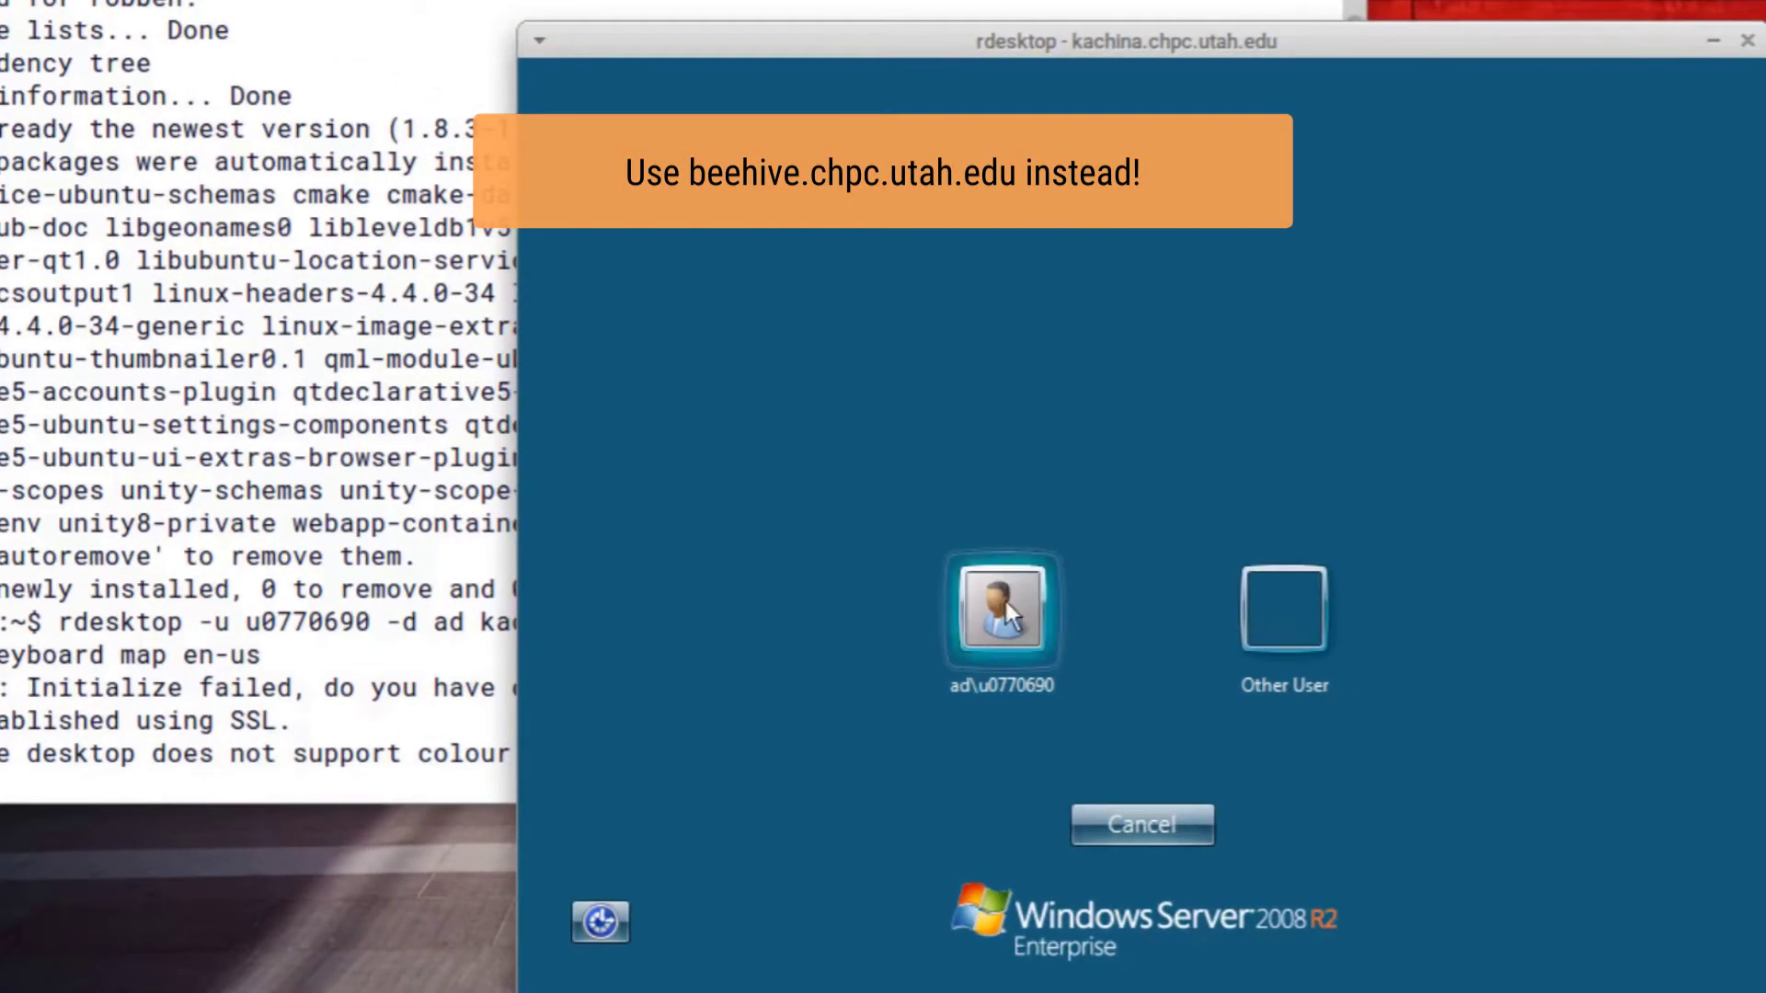
Log in to the Windows Server as the domain user with the account password
{"action": "left_click", "coordinate": [1006, 603]}
{"action": "type", "text": "•••••••••••"}
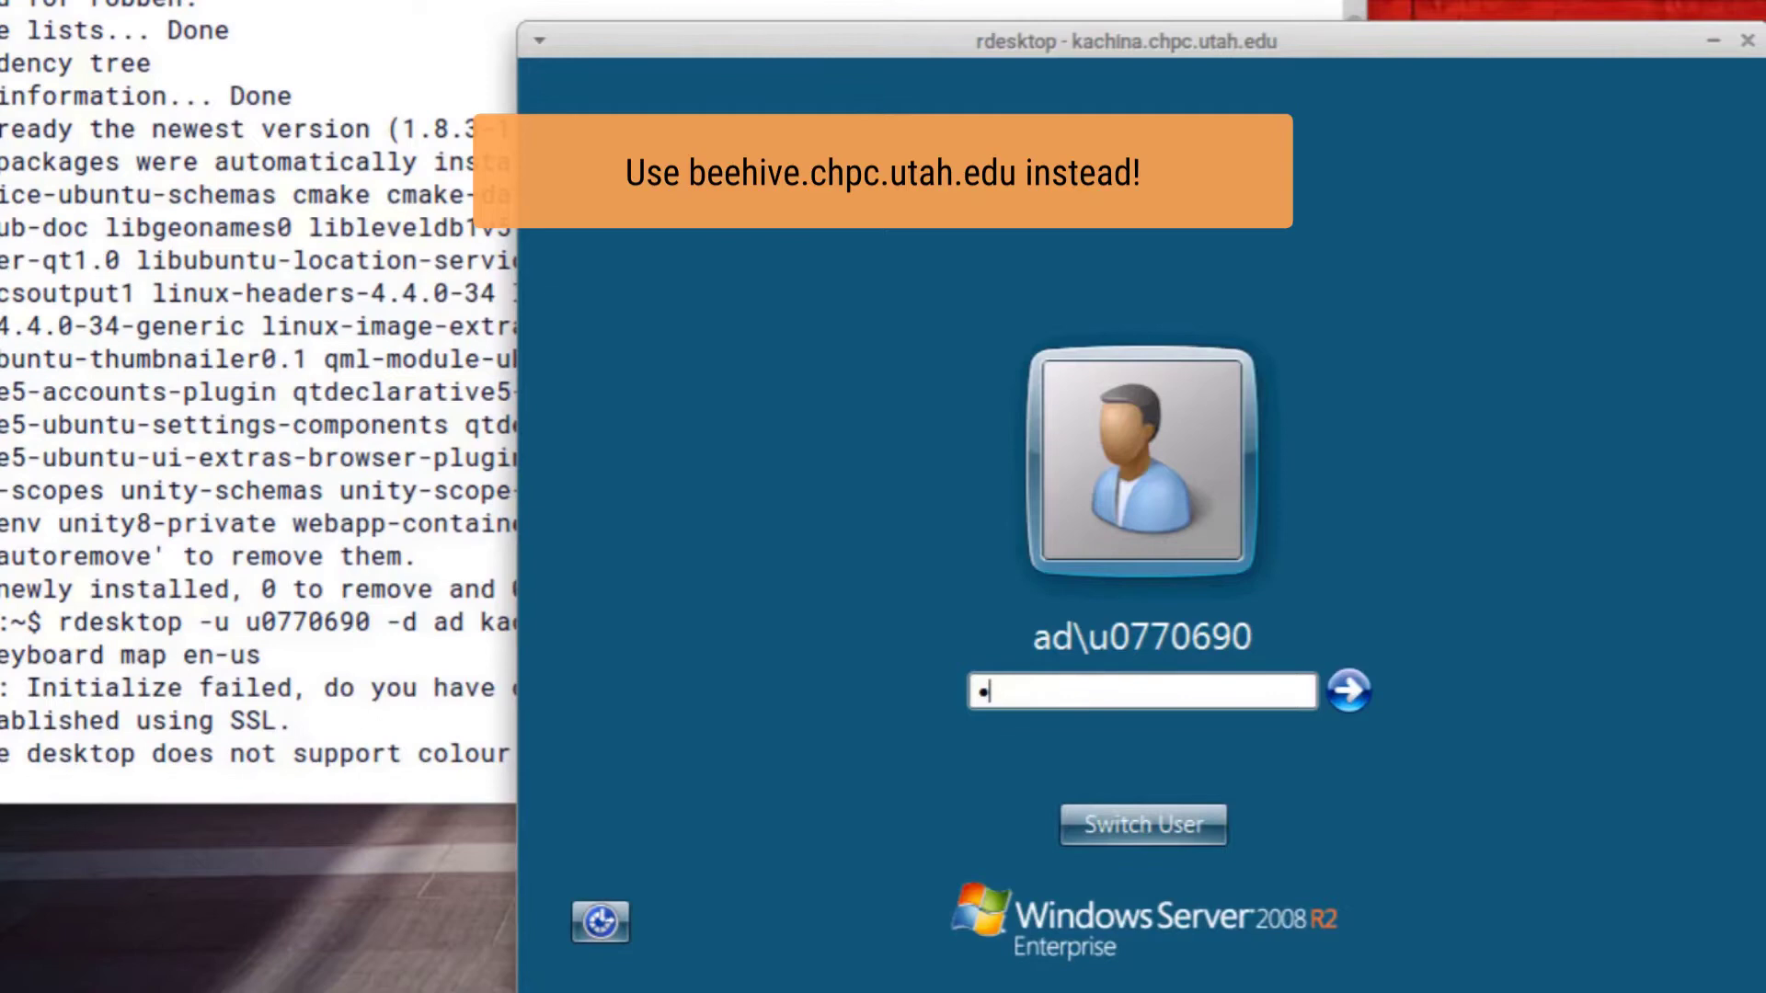
{"action": "key", "text": "Return"}
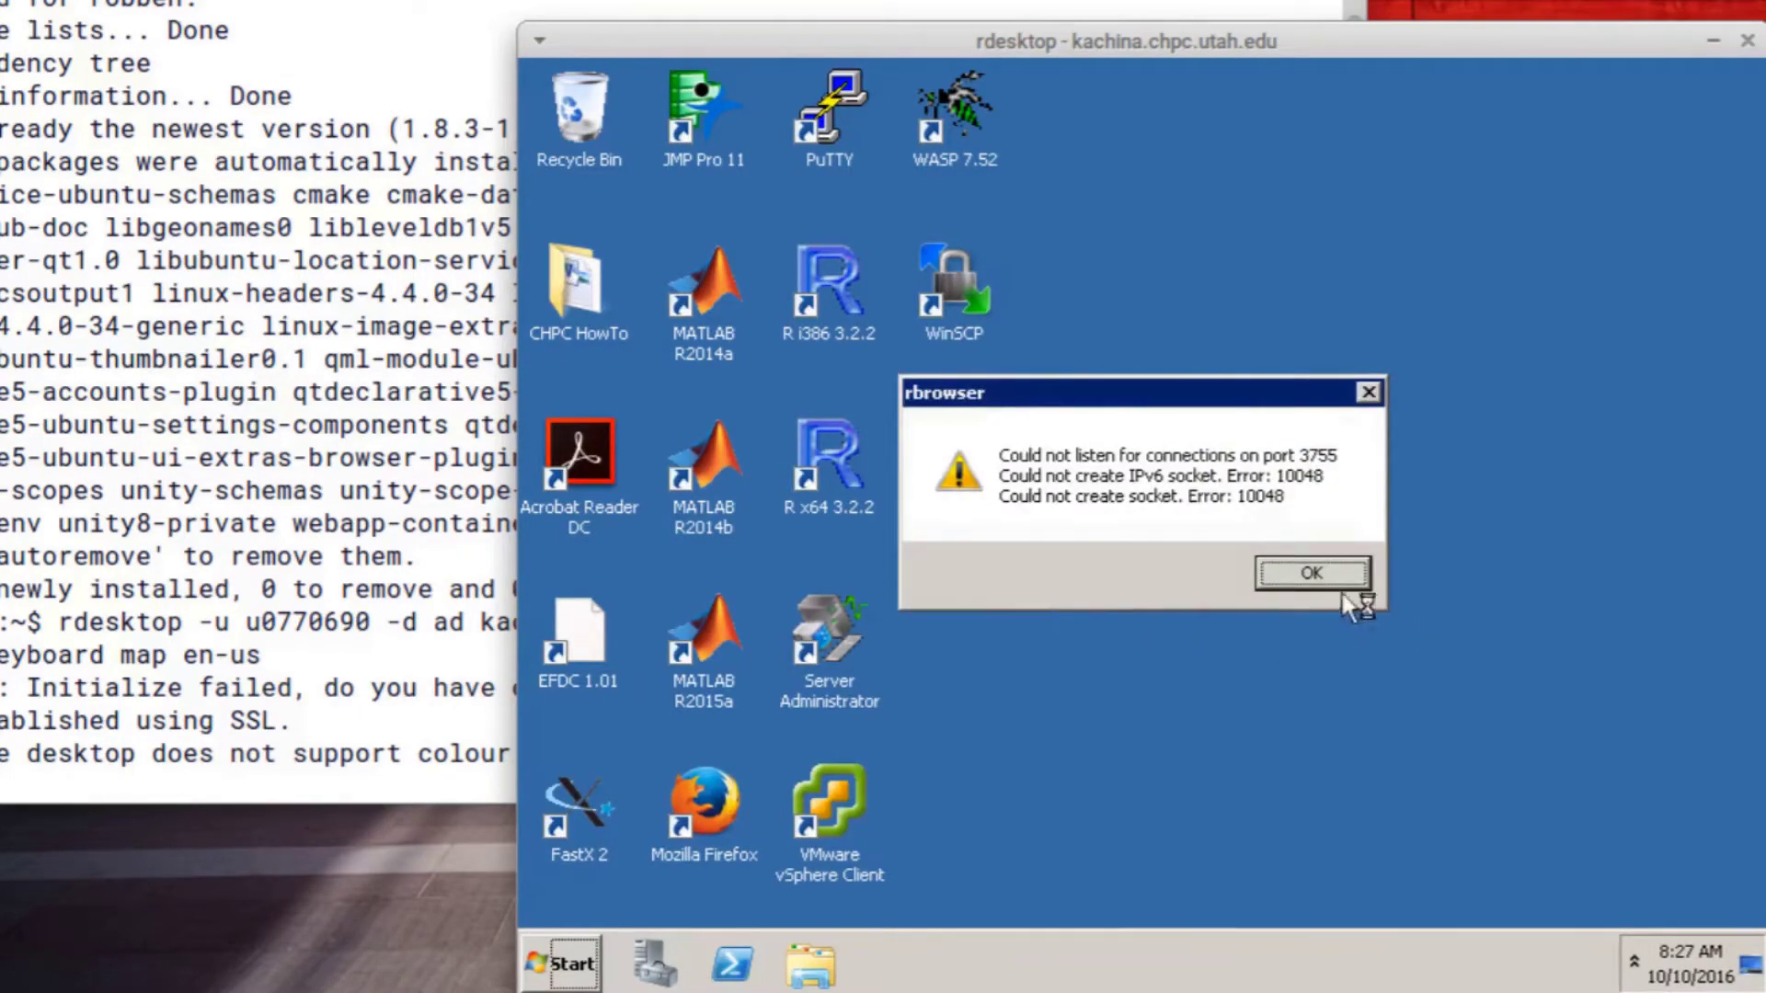
Dismiss the rbrowser port error and open Home (H:) from Computer, scrolling its files
{"action": "left_click", "coordinate": [1309, 572]}
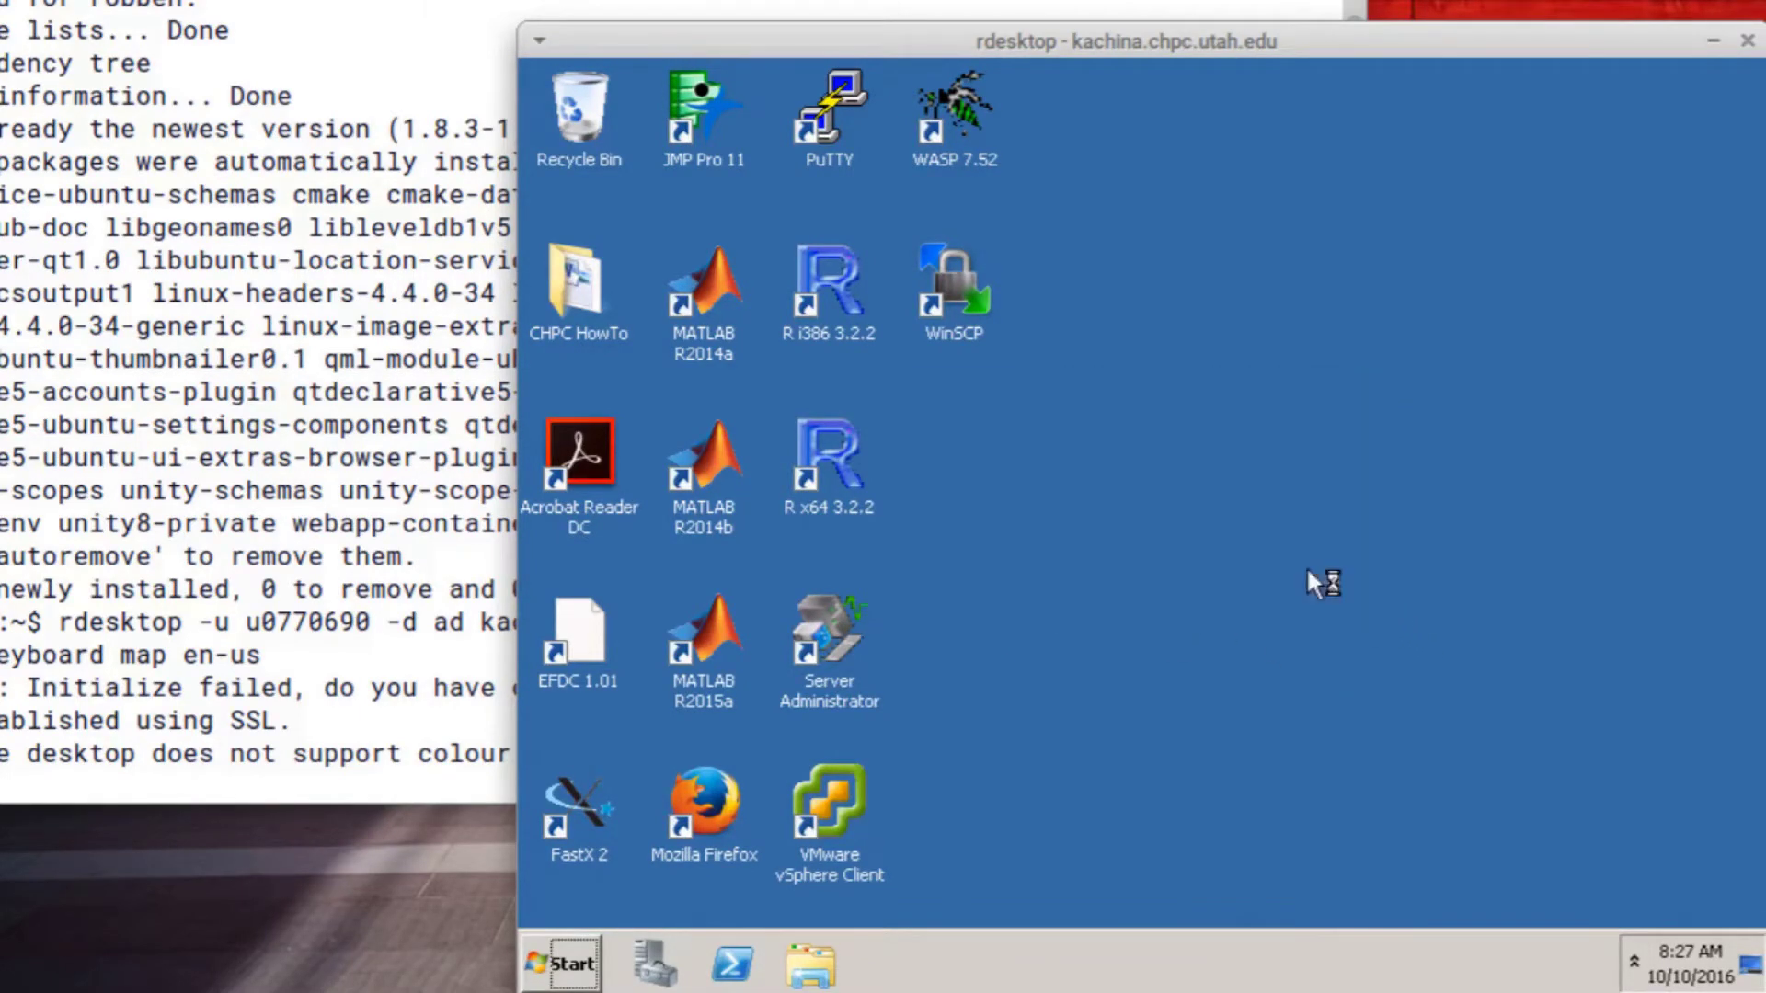
{"action": "left_click", "coordinate": [543, 973]}
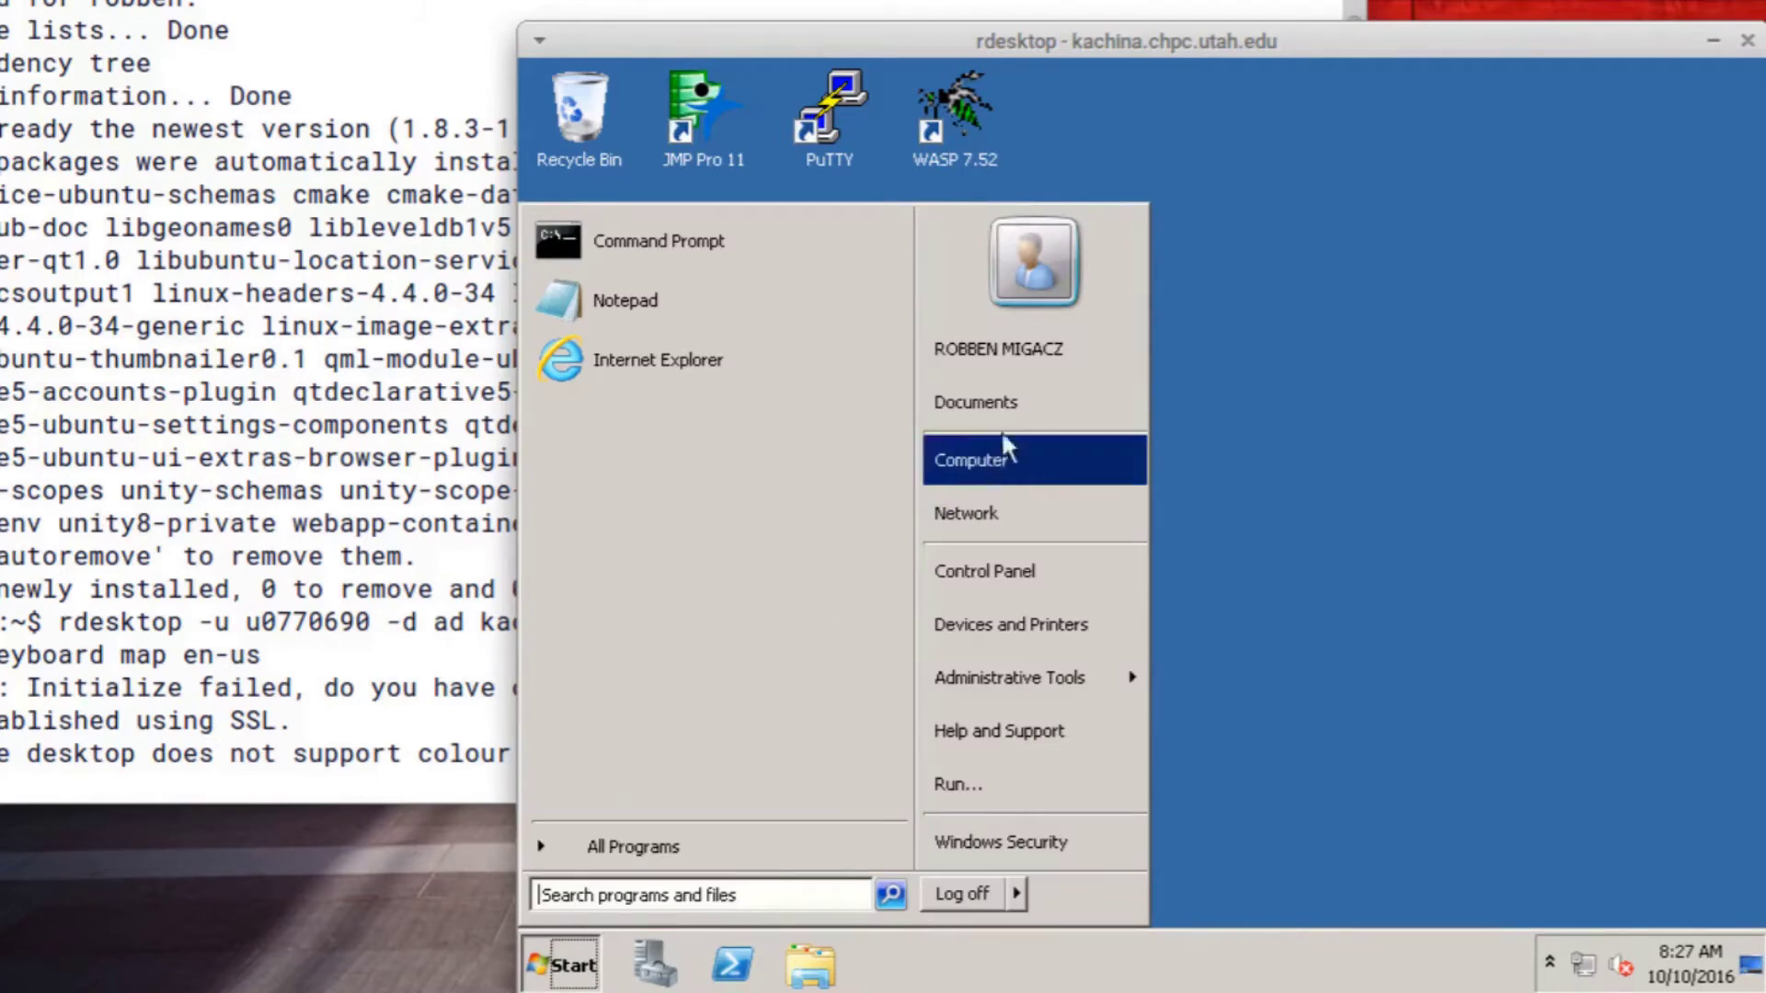
{"action": "left_click", "coordinate": [1024, 455]}
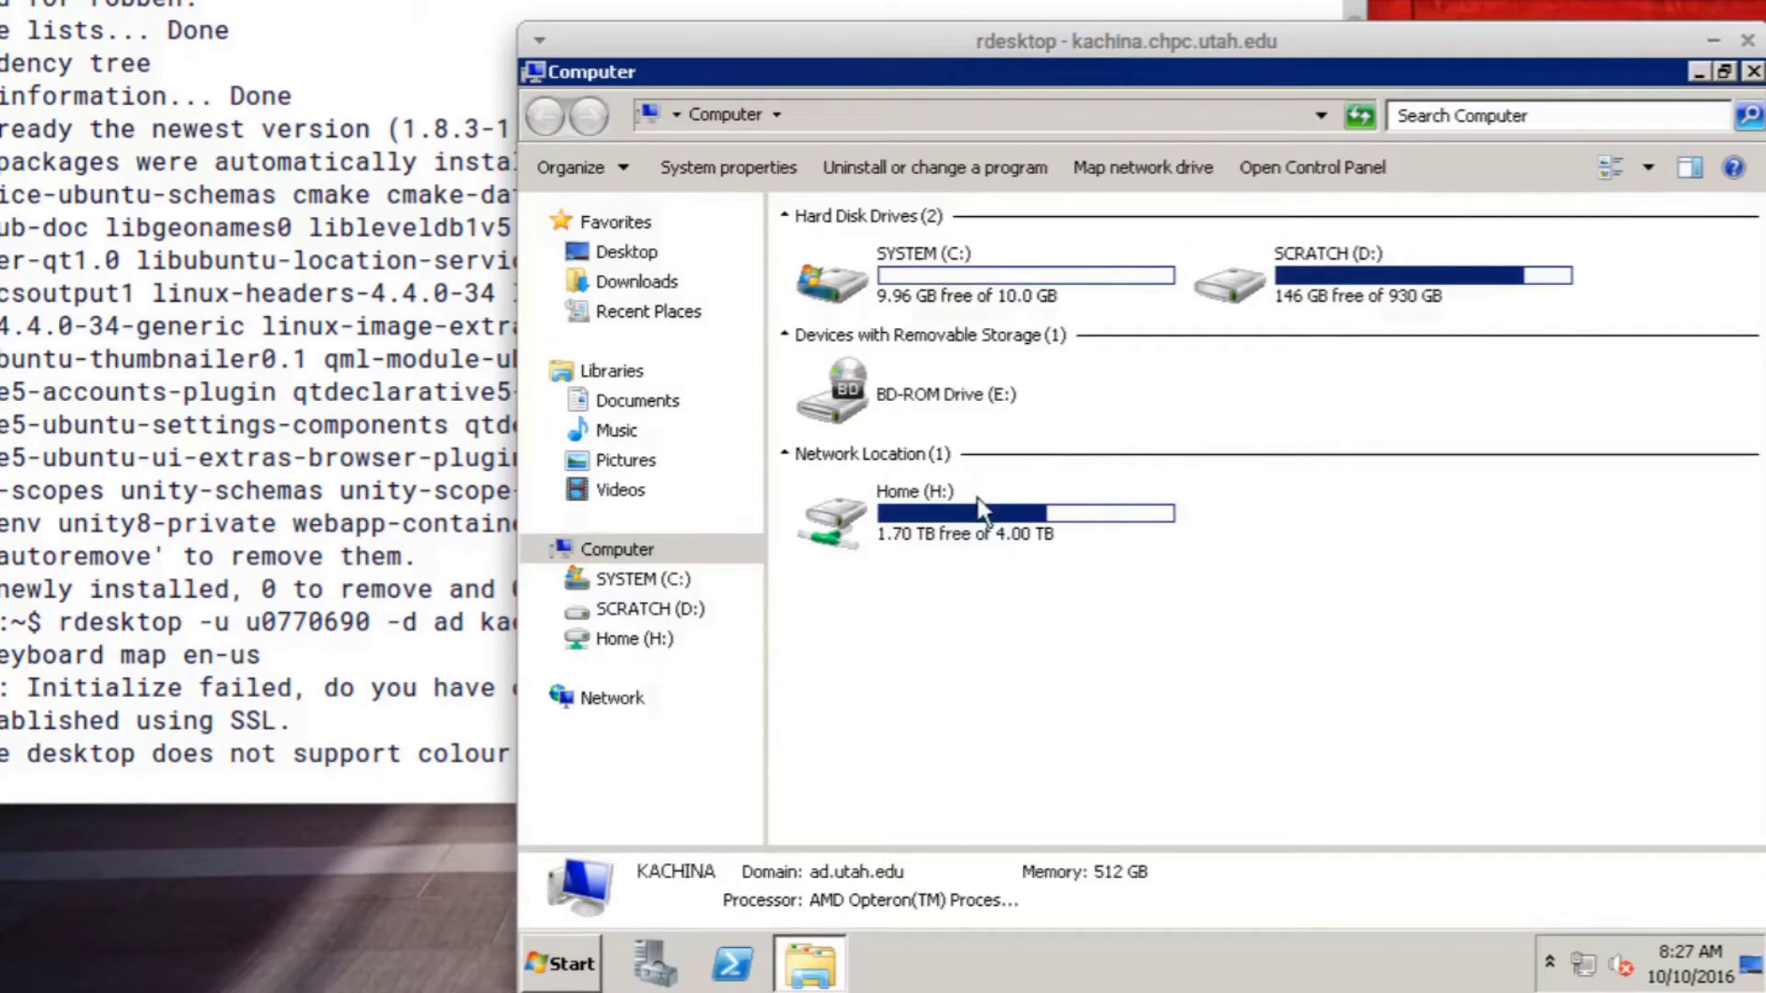
{"action": "double_click", "coordinate": [979, 500]}
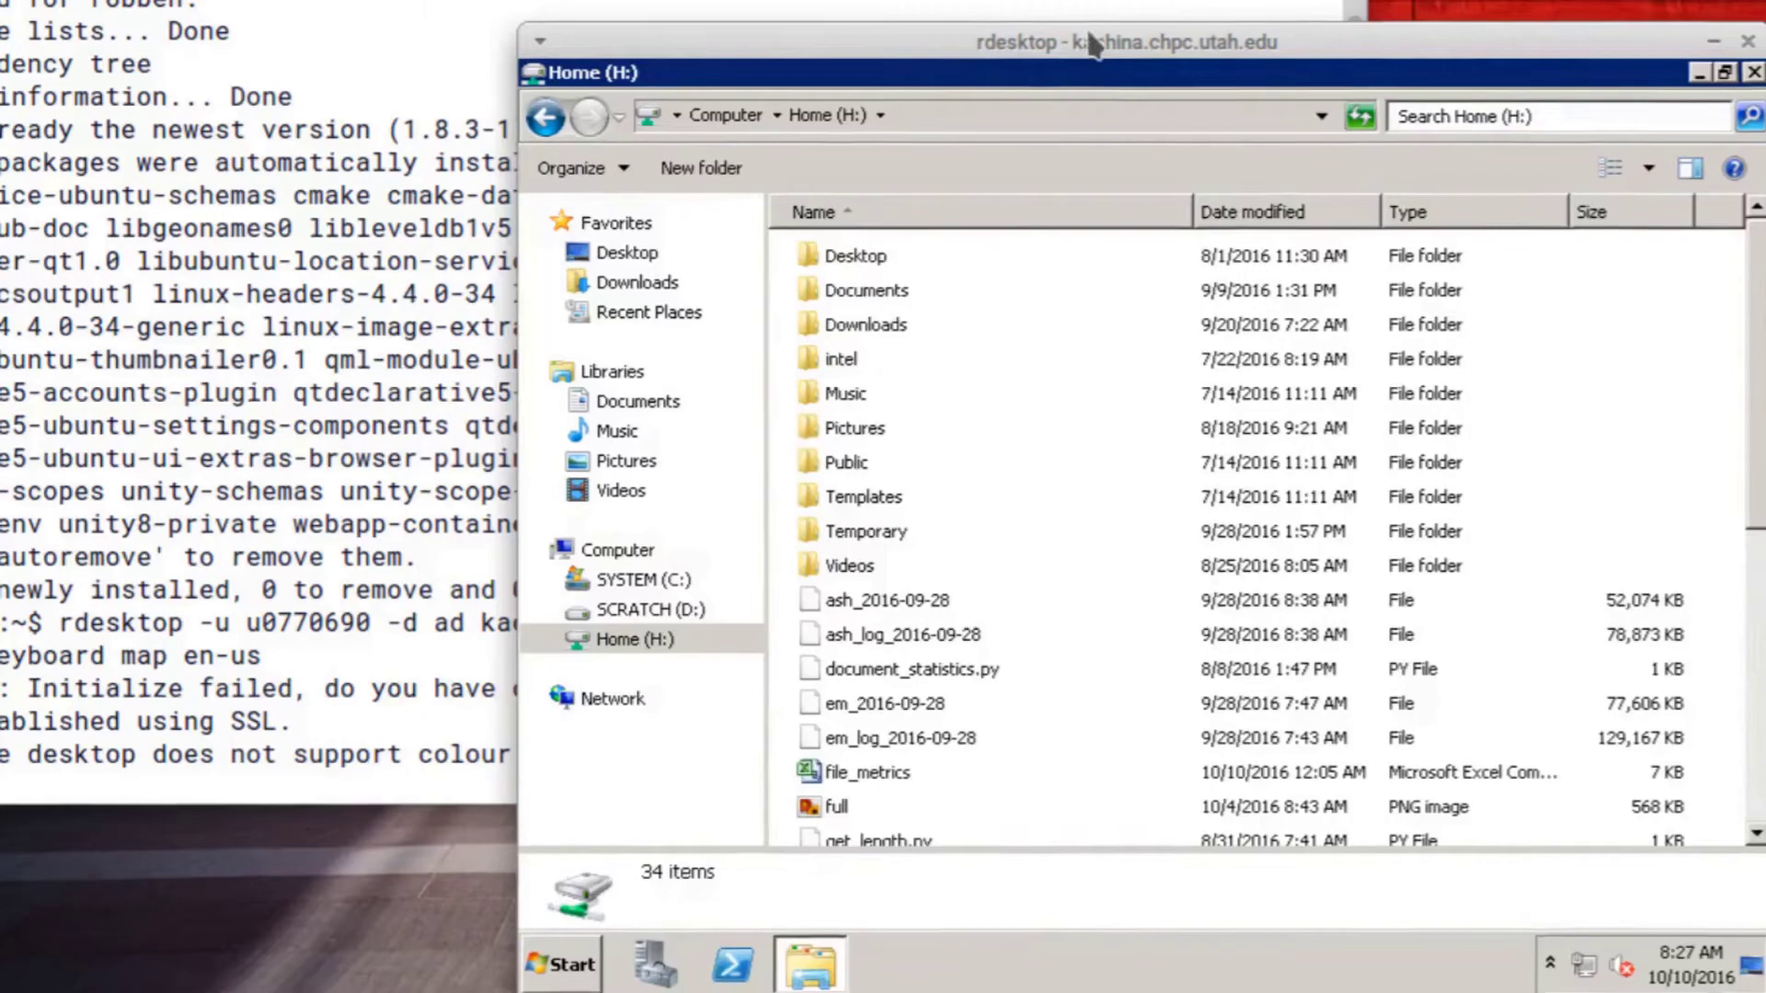
{"action": "scroll", "coordinate": [783, 351], "scroll_direction": "down", "scroll_amount": 5}
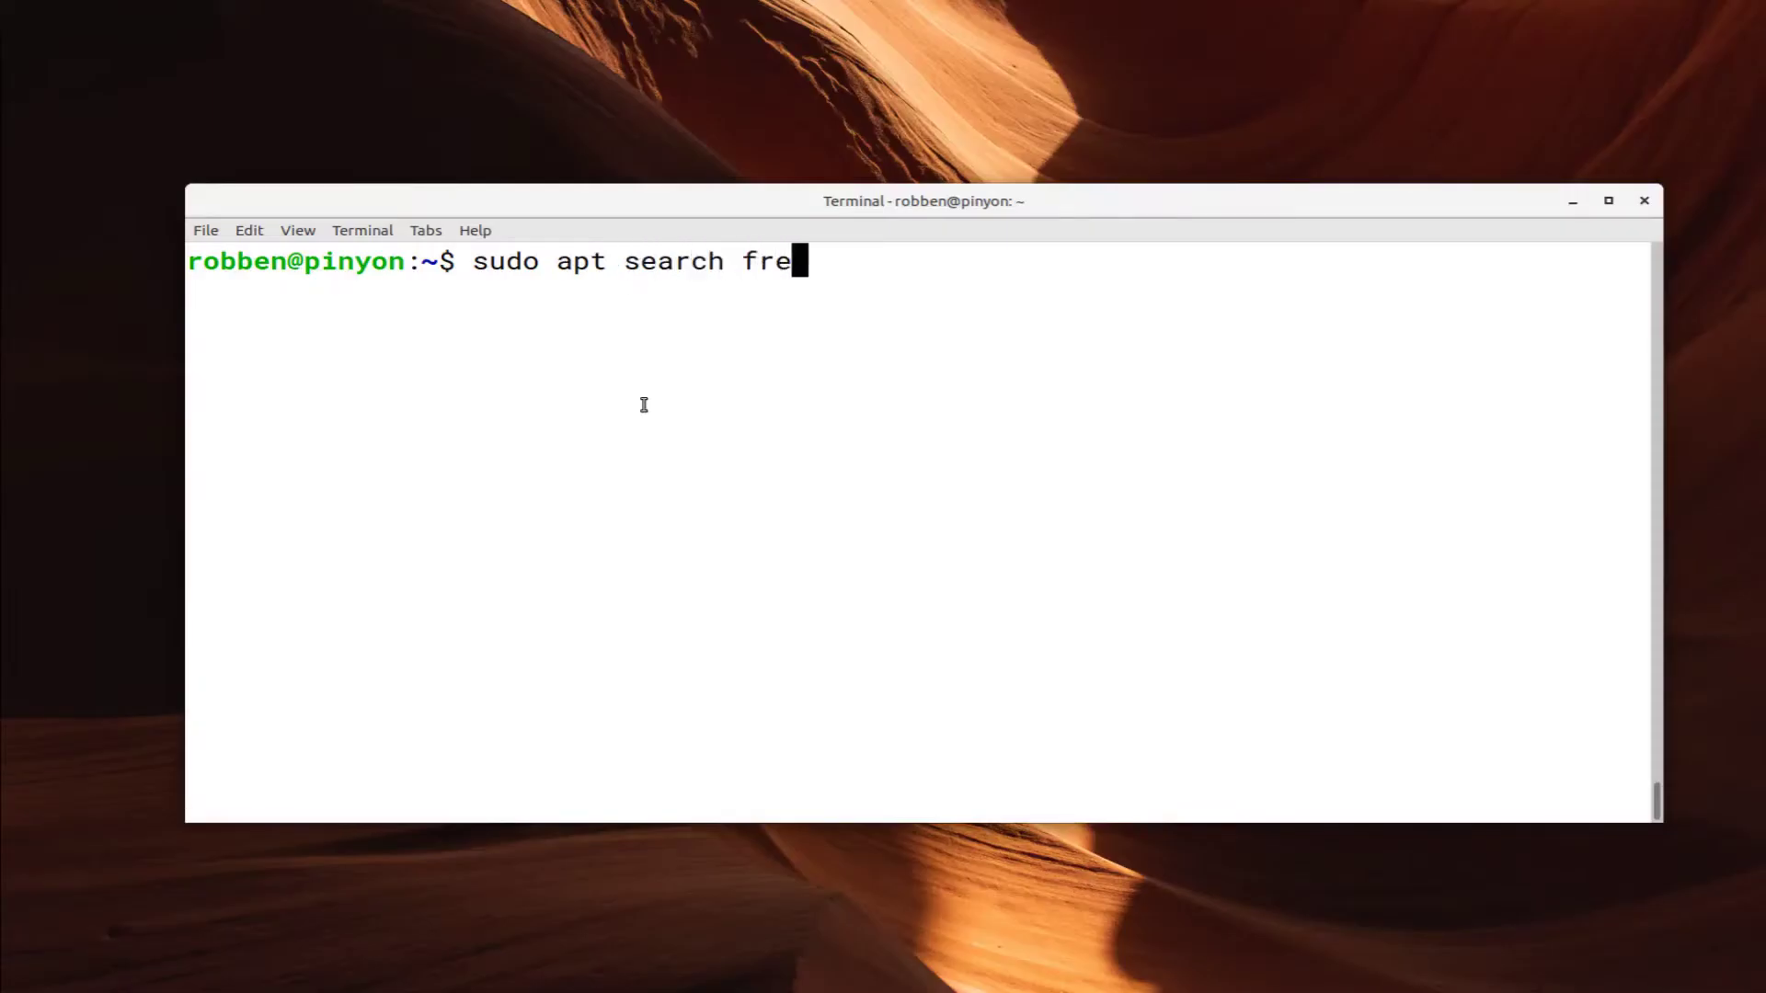
Search apt for freerdp-x11, then install it
{"action": "type", "text": "-x11"}
{"action": "key", "text": "Return"}
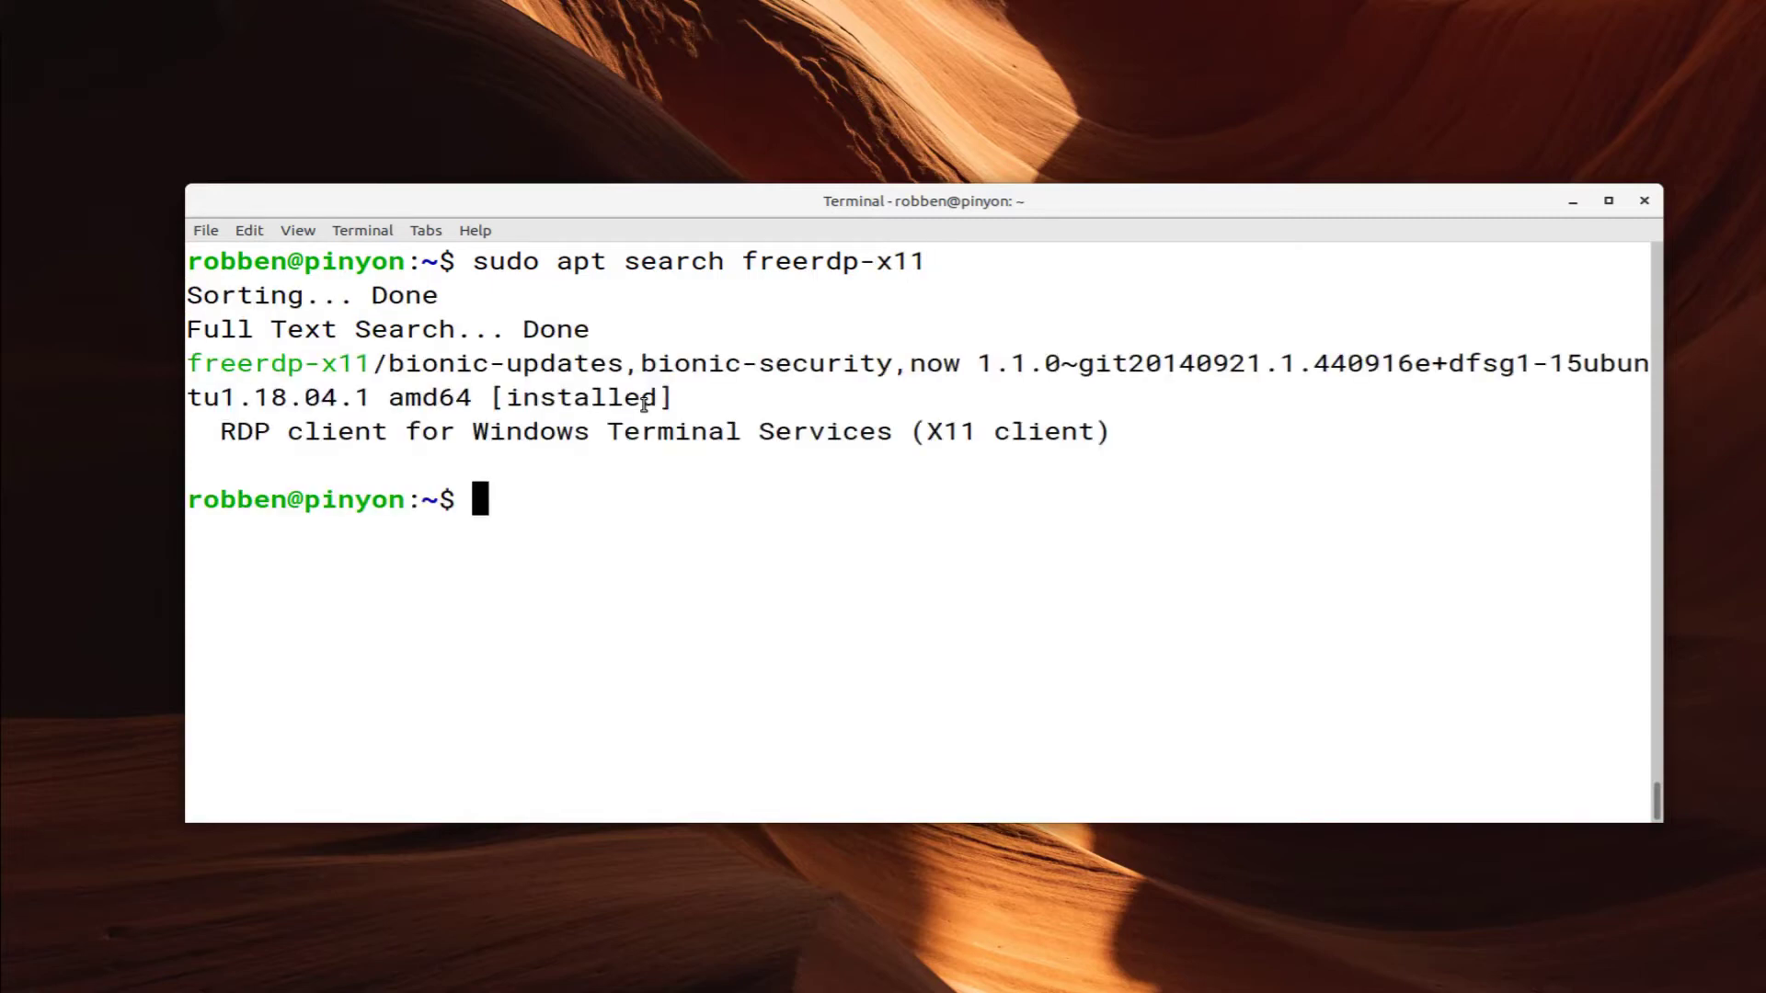
{"action": "key", "text": "Up"}
{"action": "key", "text": "Left"}
{"action": "key", "text": "Left"}
{"action": "key", "text": "Left"}
{"action": "key", "text": "Left"}
{"action": "key", "text": "Left"}
{"action": "key", "text": "Left"}
{"action": "key", "text": "Left"}
{"action": "key", "text": "Left"}
{"action": "key", "text": "Left"}
{"action": "key", "text": "Left"}
{"action": "key", "text": "Left"}
{"action": "key", "text": "Left"}
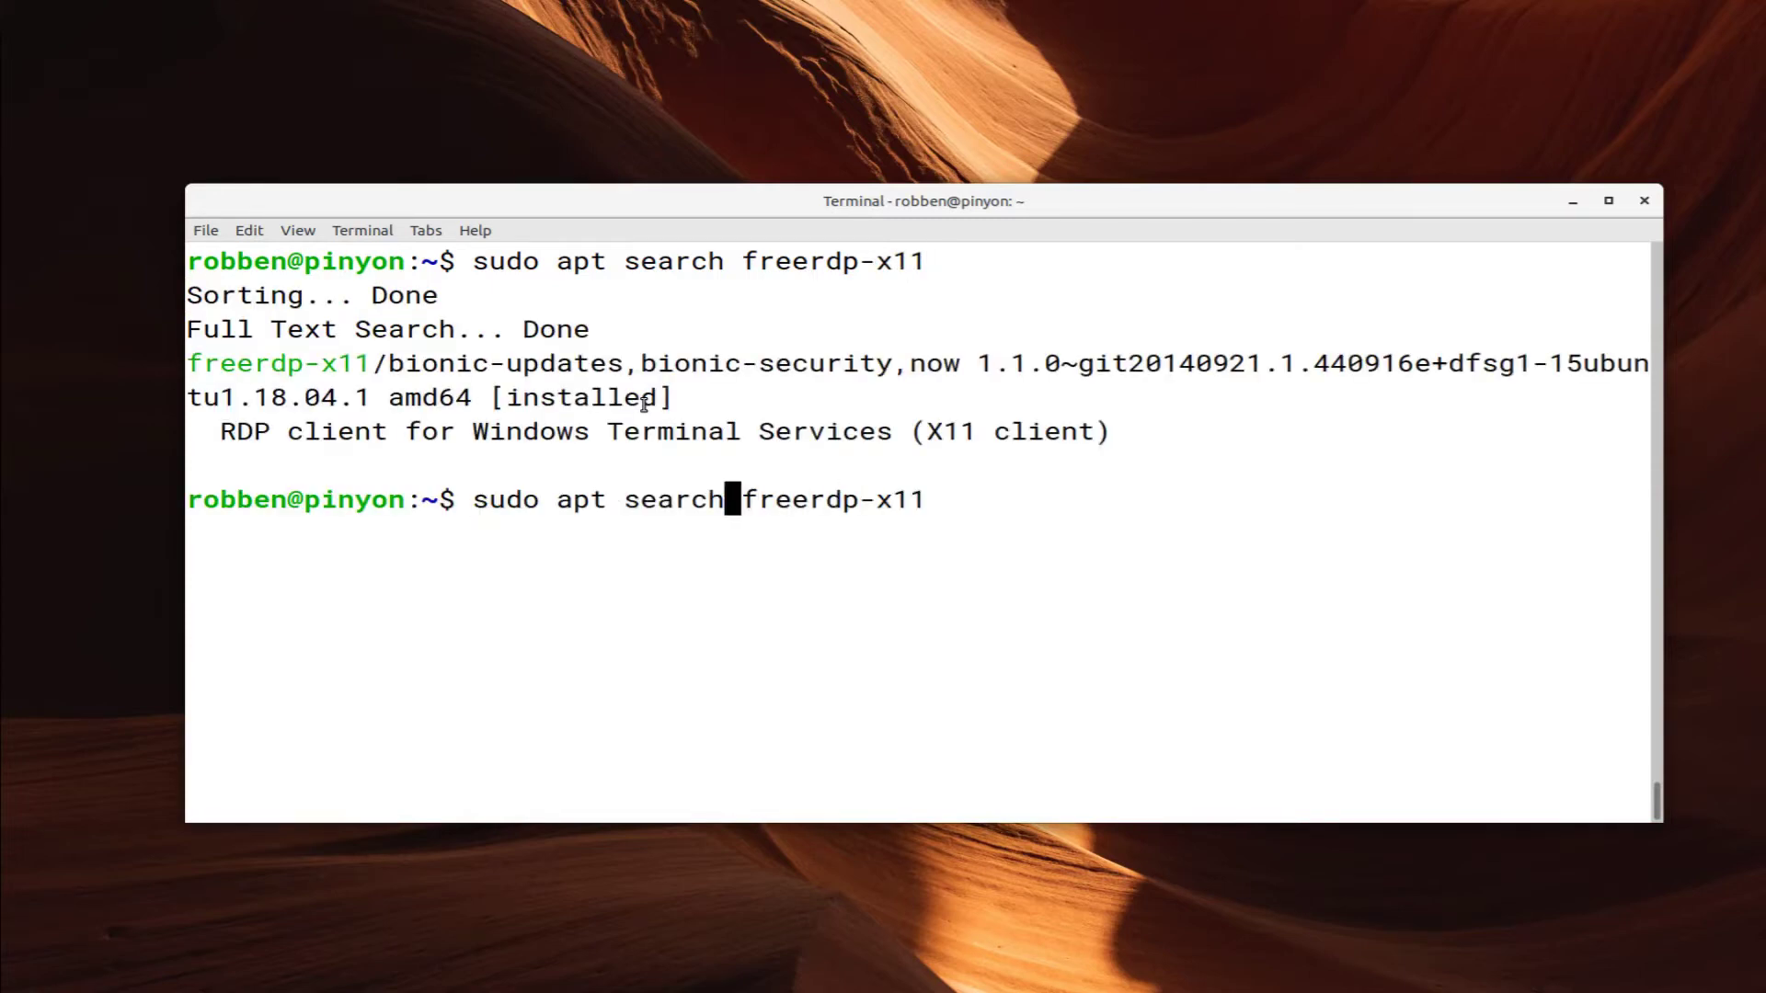
{"action": "key", "text": "BackSpace"}
{"action": "key", "text": "BackSpace"}
{"action": "key", "text": "BackSpace"}
{"action": "key", "text": "BackSpace"}
{"action": "key", "text": "BackSpace"}
{"action": "key", "text": "BackSpace"}
{"action": "type", "text": "install"}
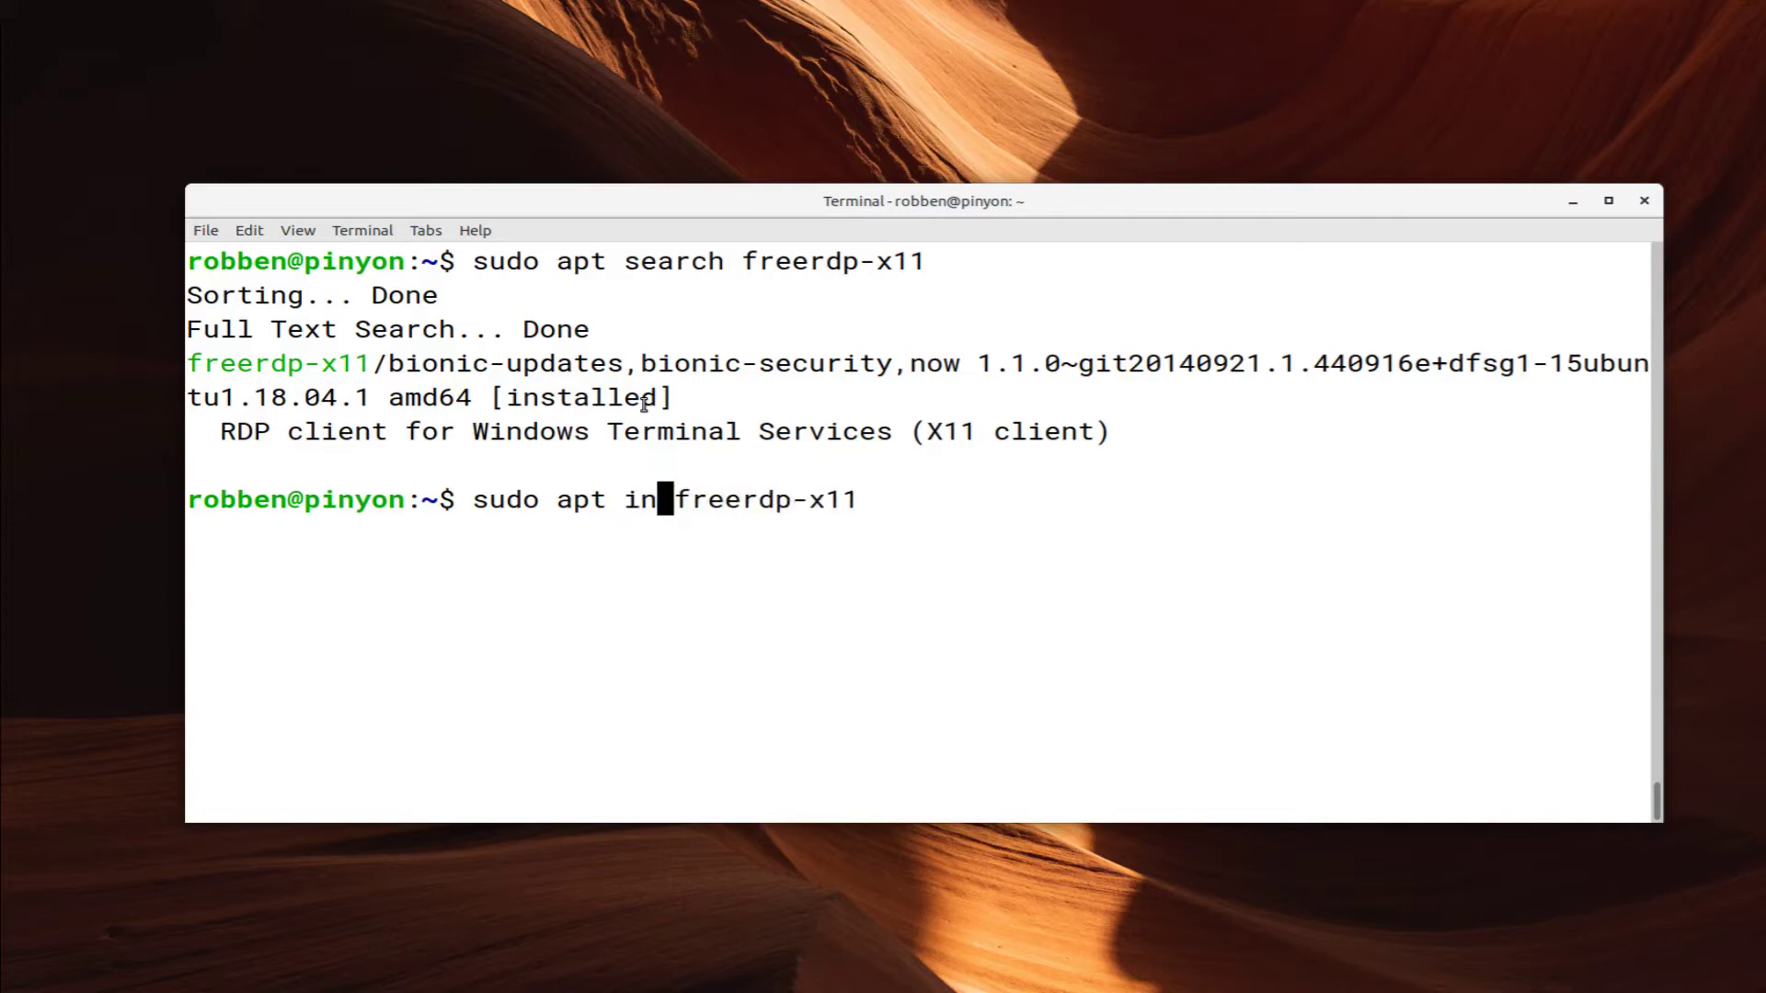
{"action": "key", "text": "Return"}
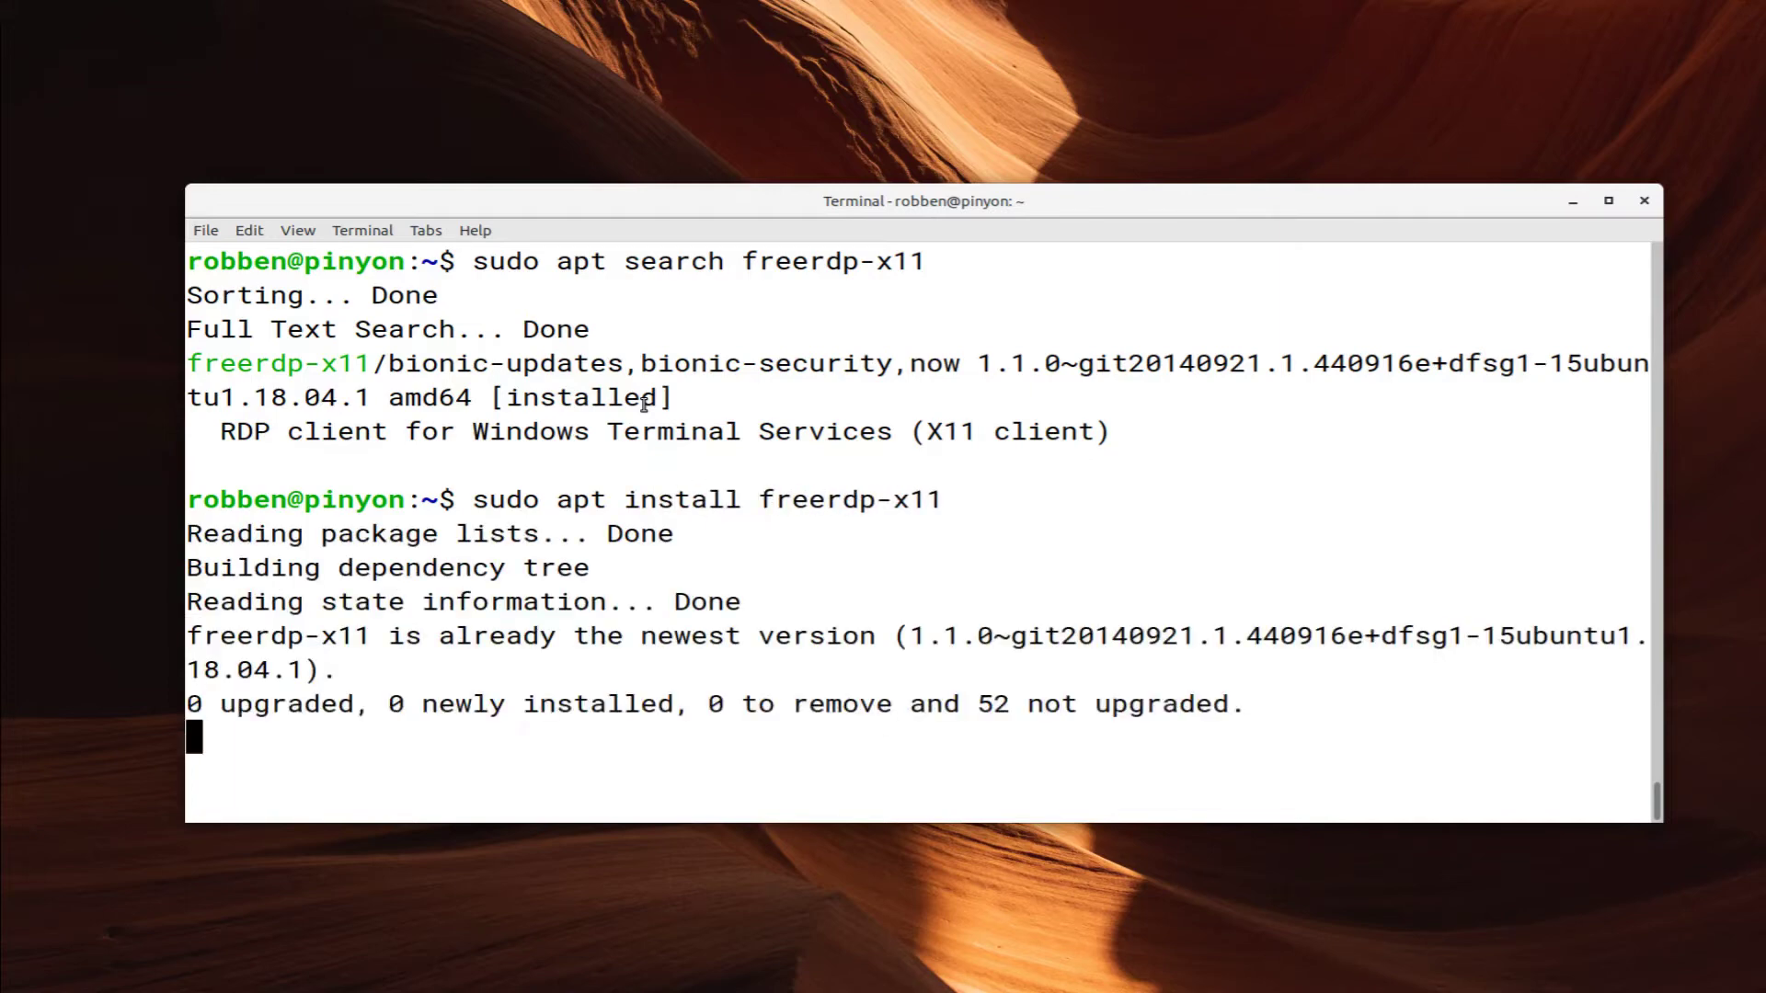
Locate xfreerdp and connect to beehive.chpc.utah.edu in domain ad, logging in with the password
{"action": "type", "text": "which xfreerdp"}
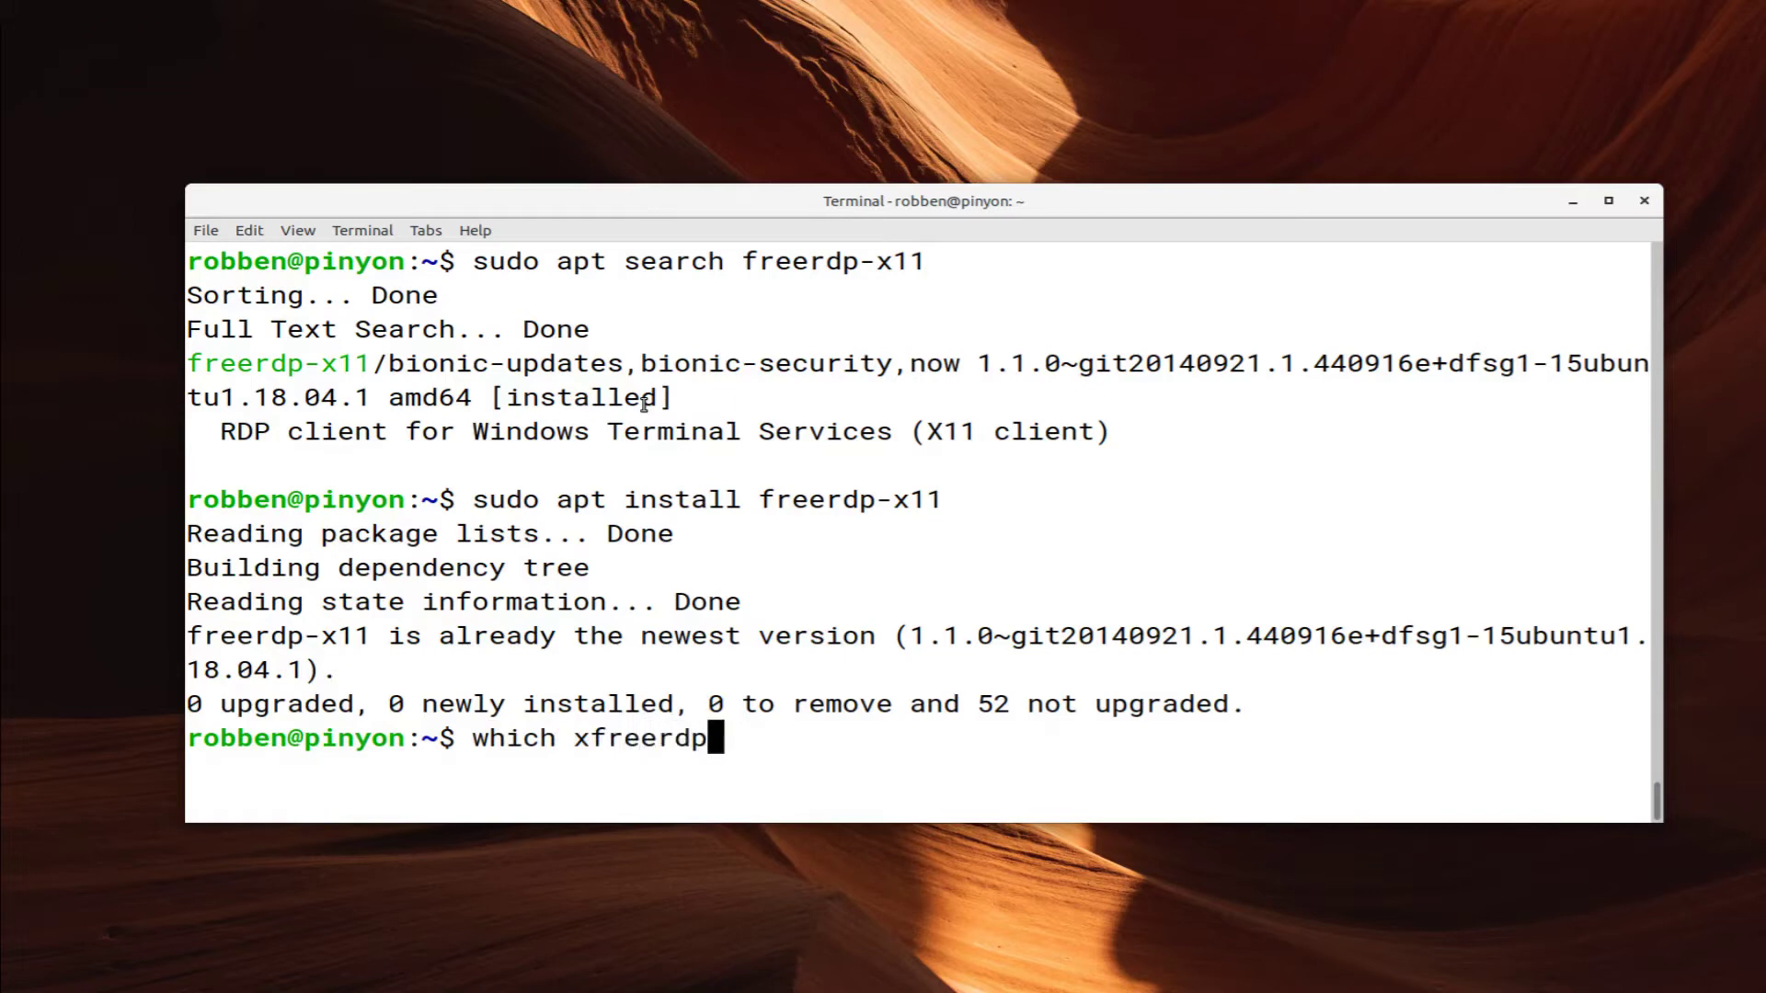
{"action": "key", "text": "Return"}
{"action": "type", "text": "xfre"}
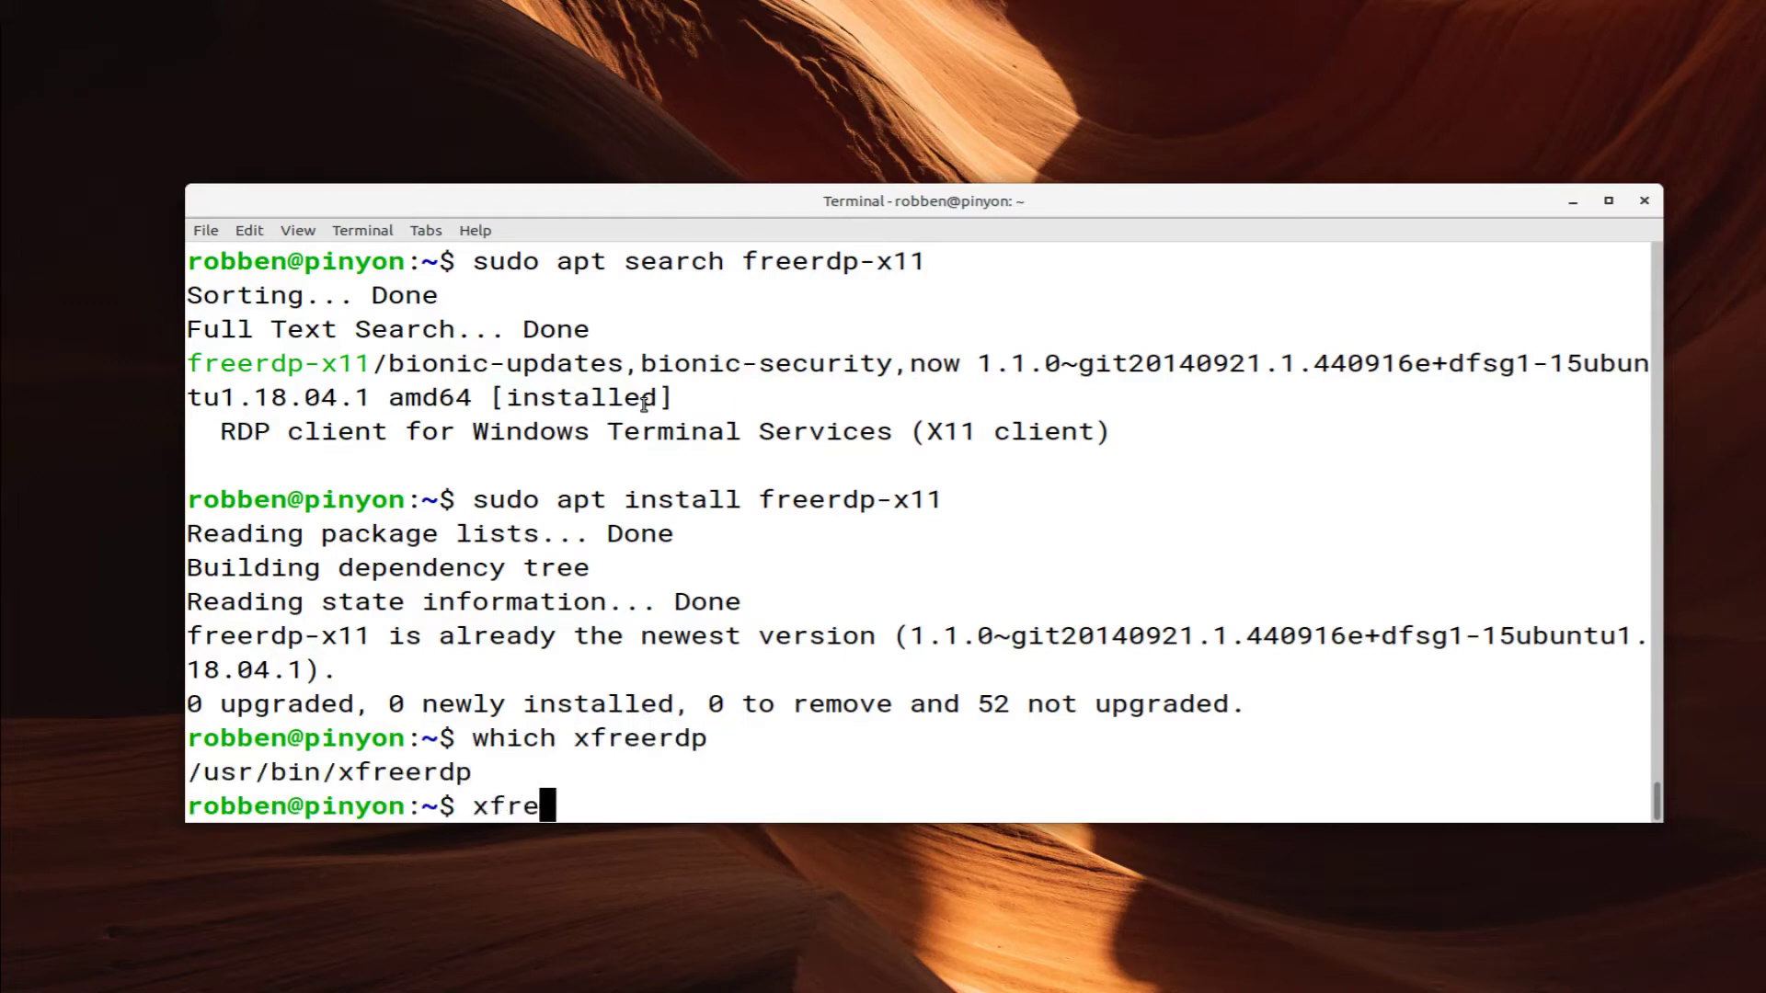
{"action": "type", "text": "erdp -d"}
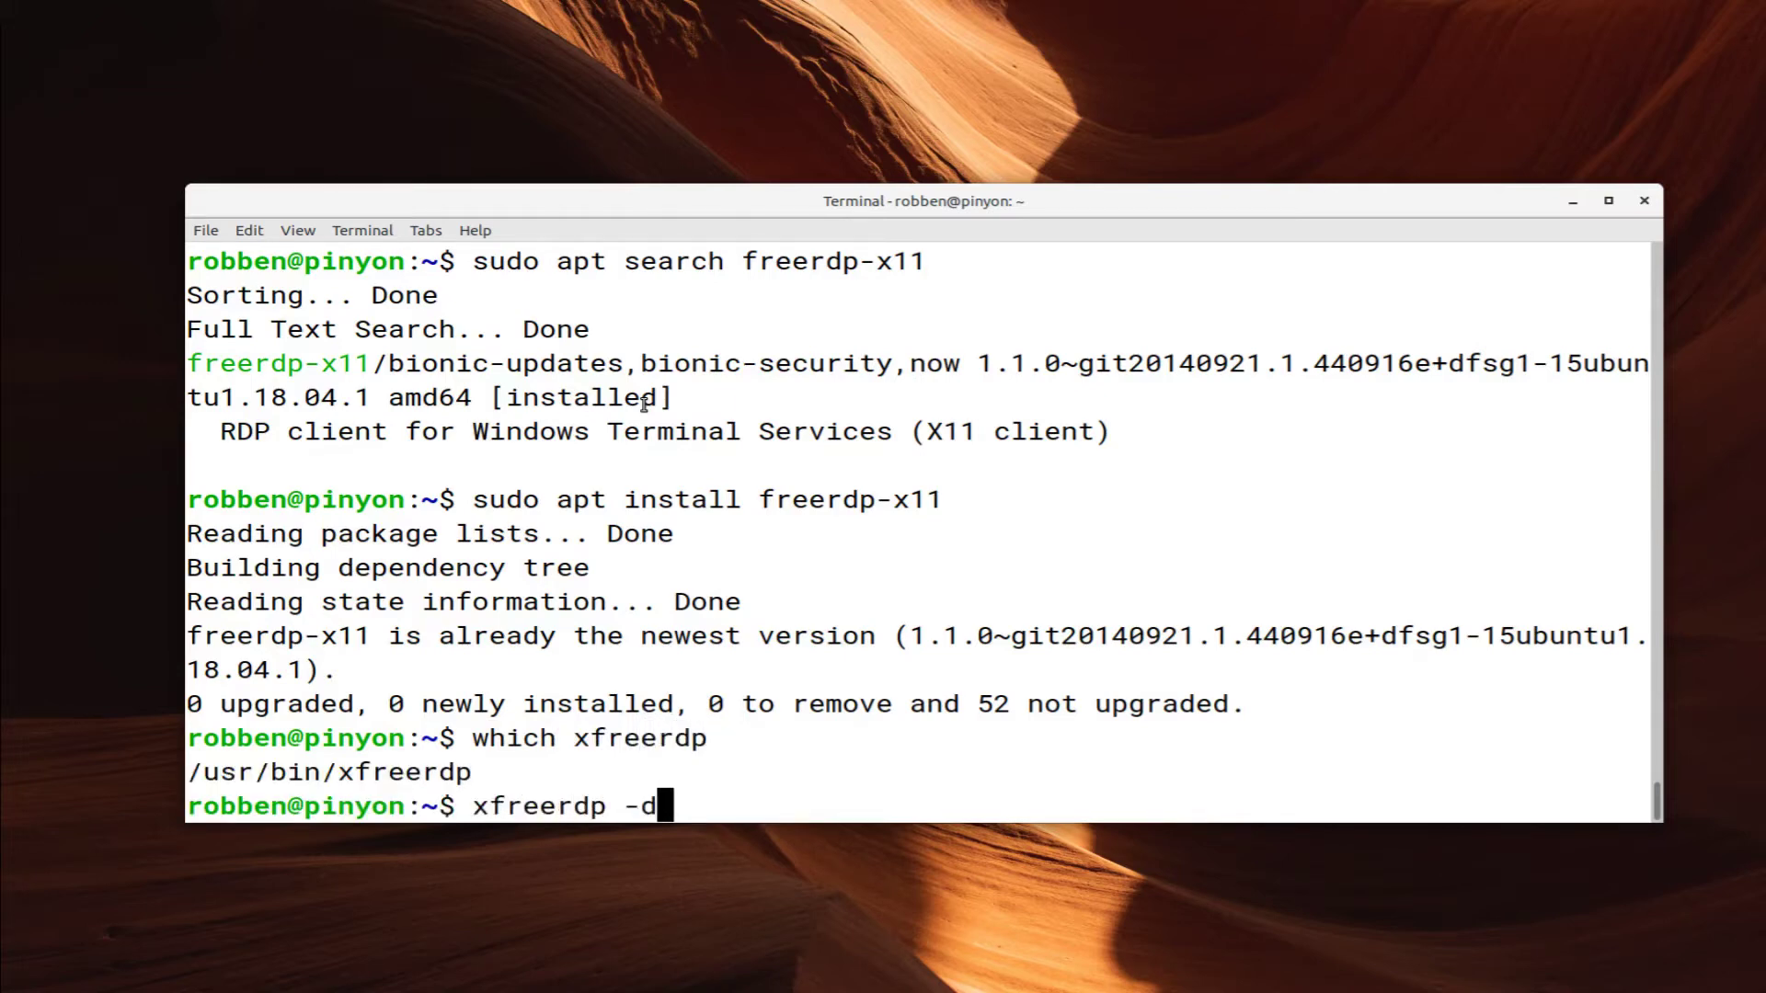
{"action": "key", "text": "BackSpace"}
{"action": "key", "text": "BackSpace"}
{"action": "type", "text": "/d:ad "}
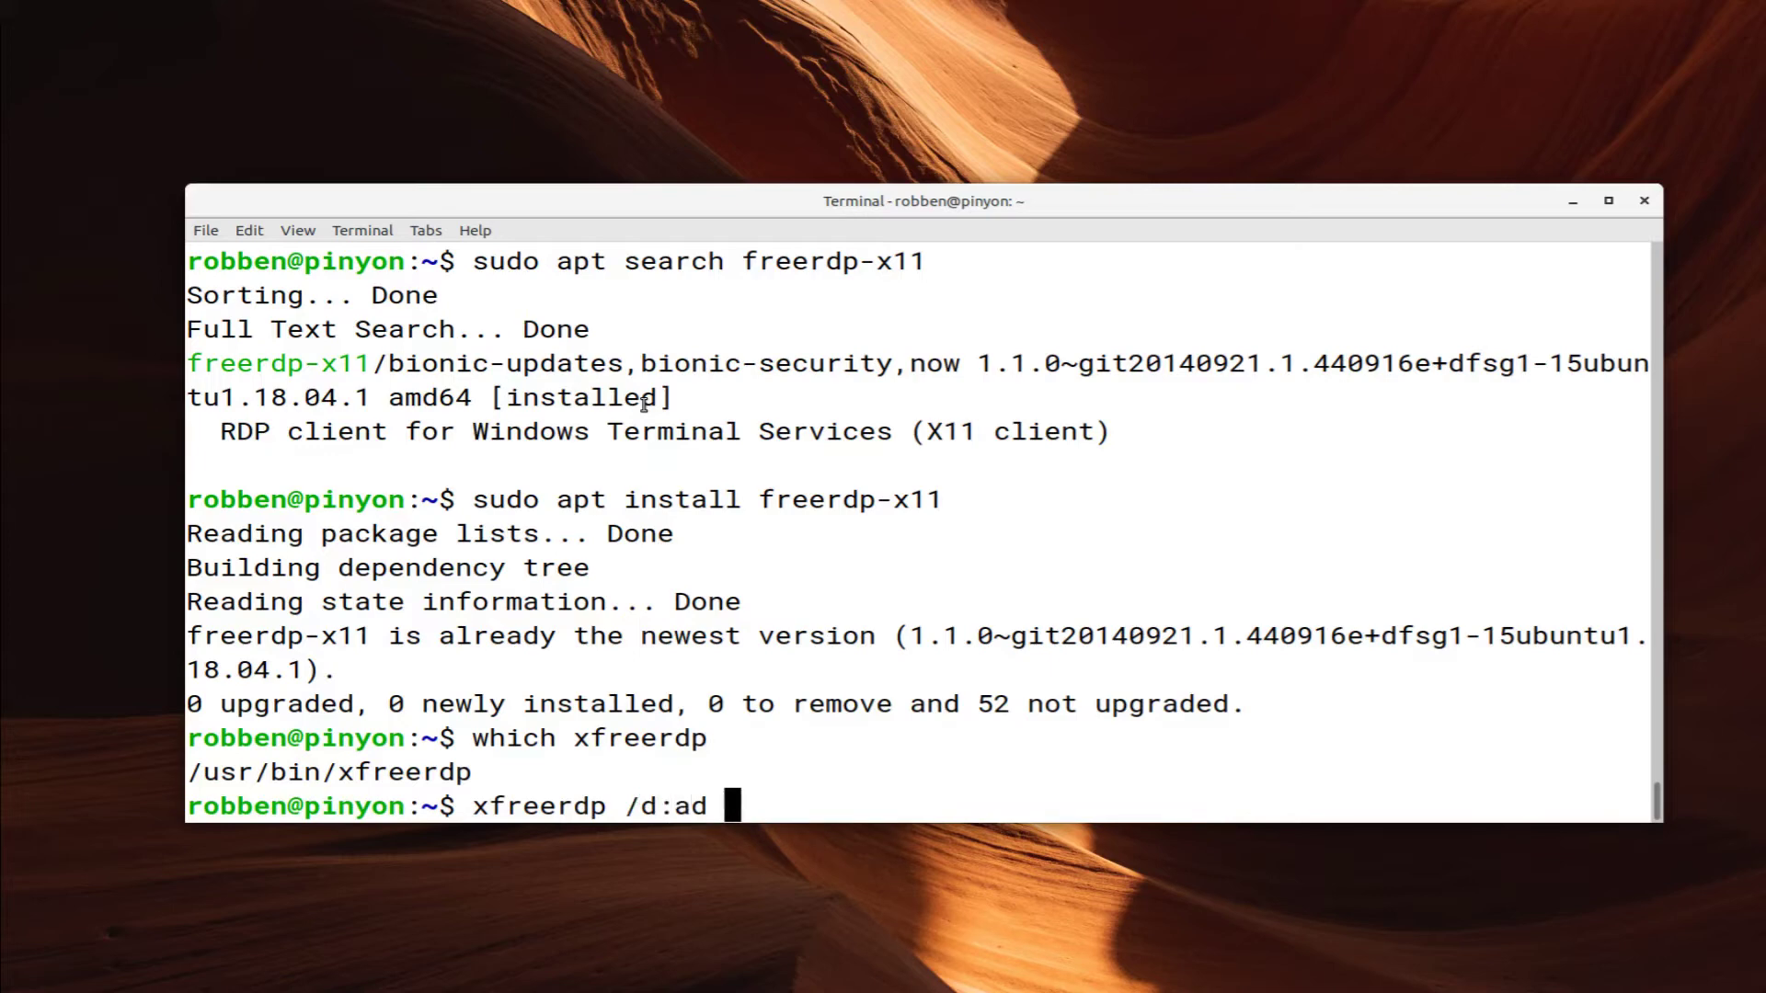
{"action": "type", "text": "/u:u0770690 "}
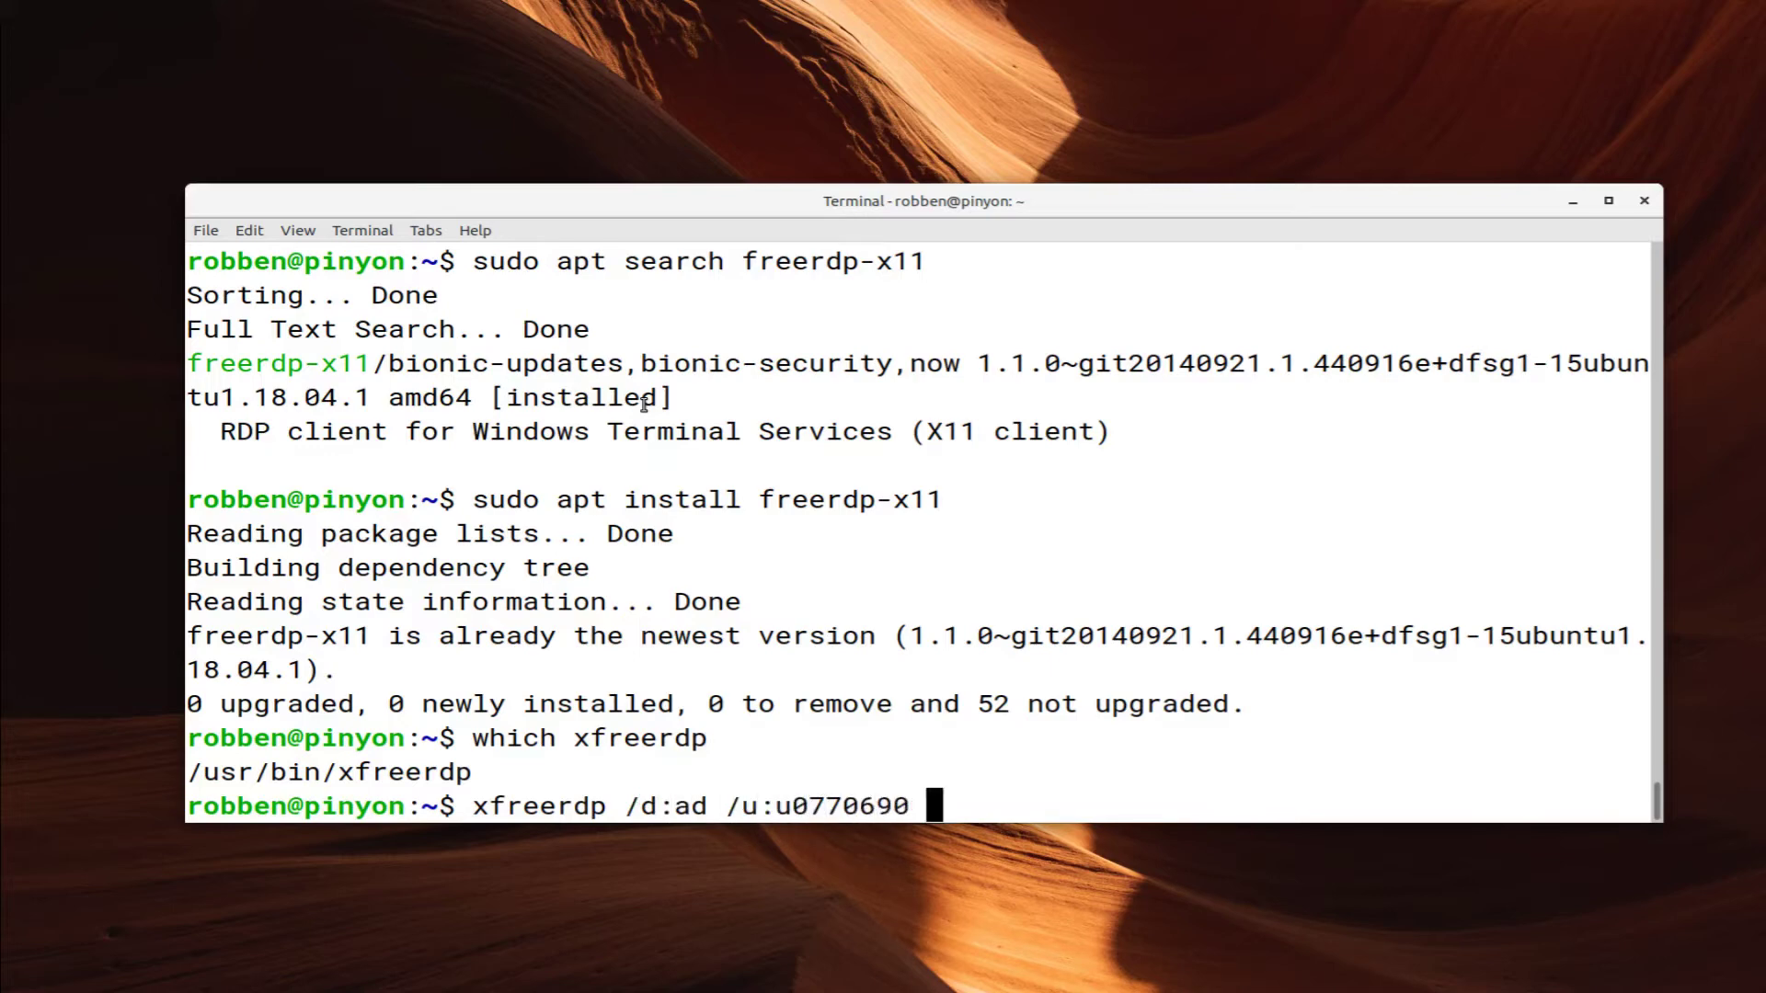
{"action": "type", "text": "/v:beehive.chpc"}
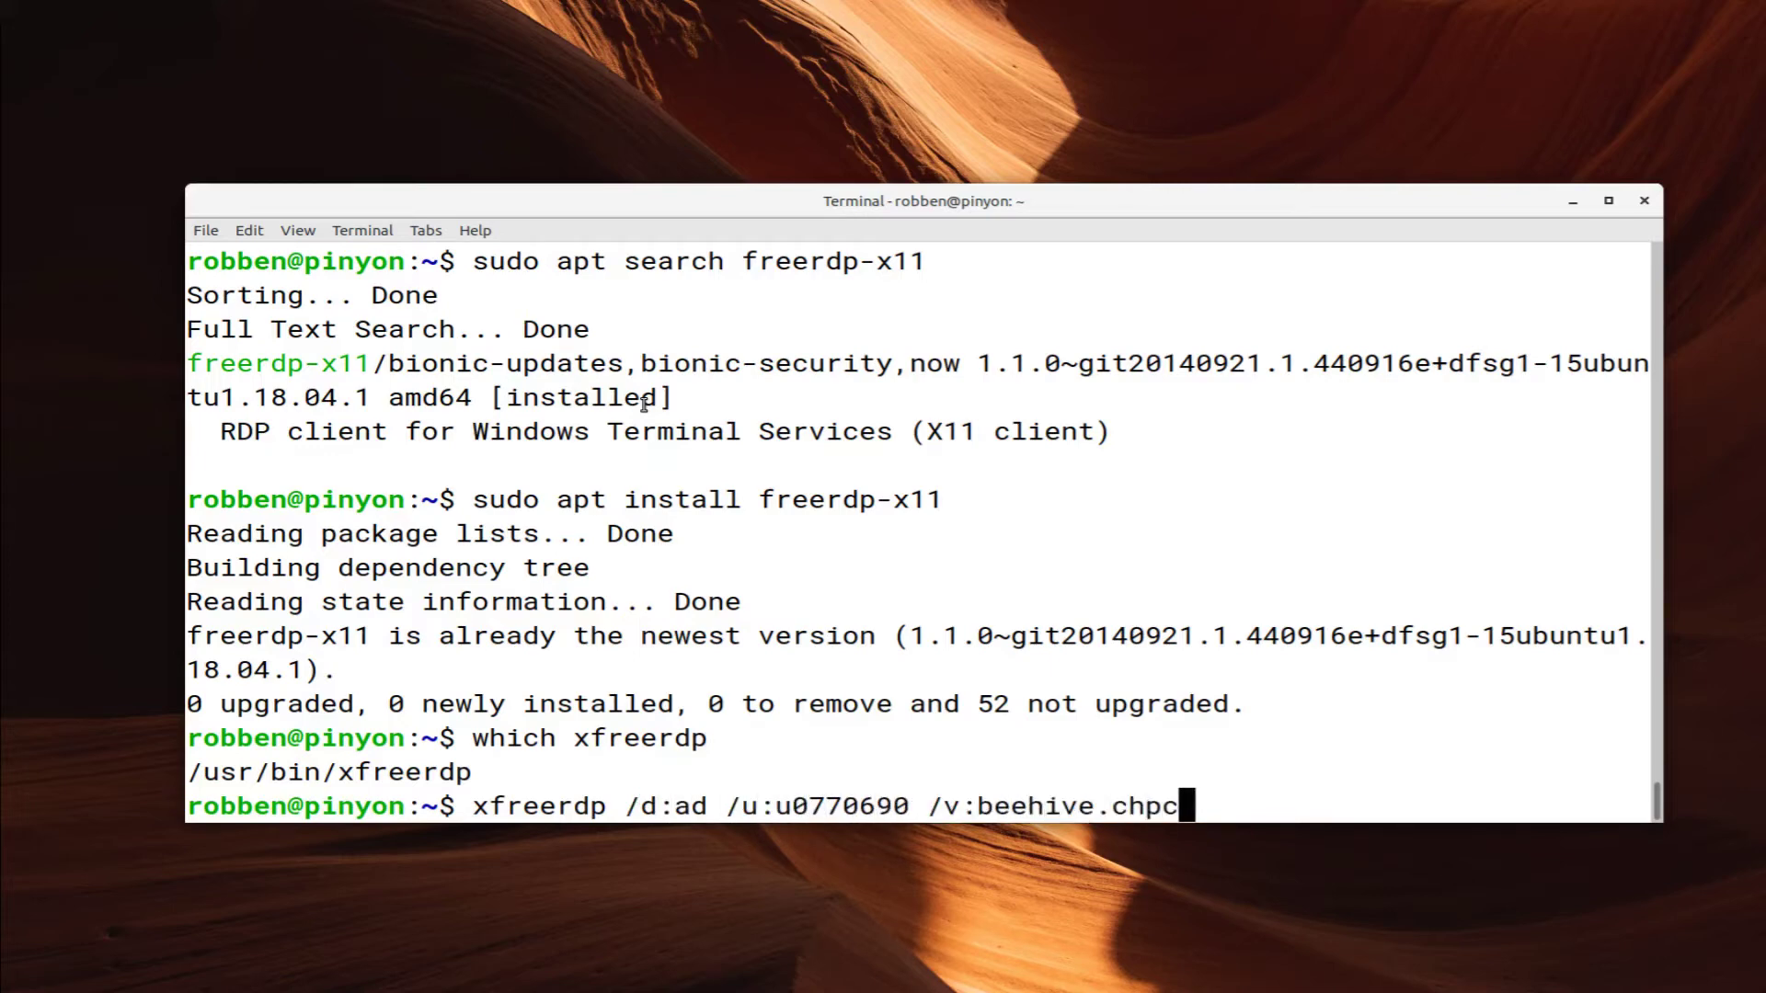
{"action": "type", "text": ".utah.edu"}
{"action": "key", "text": "Return"}
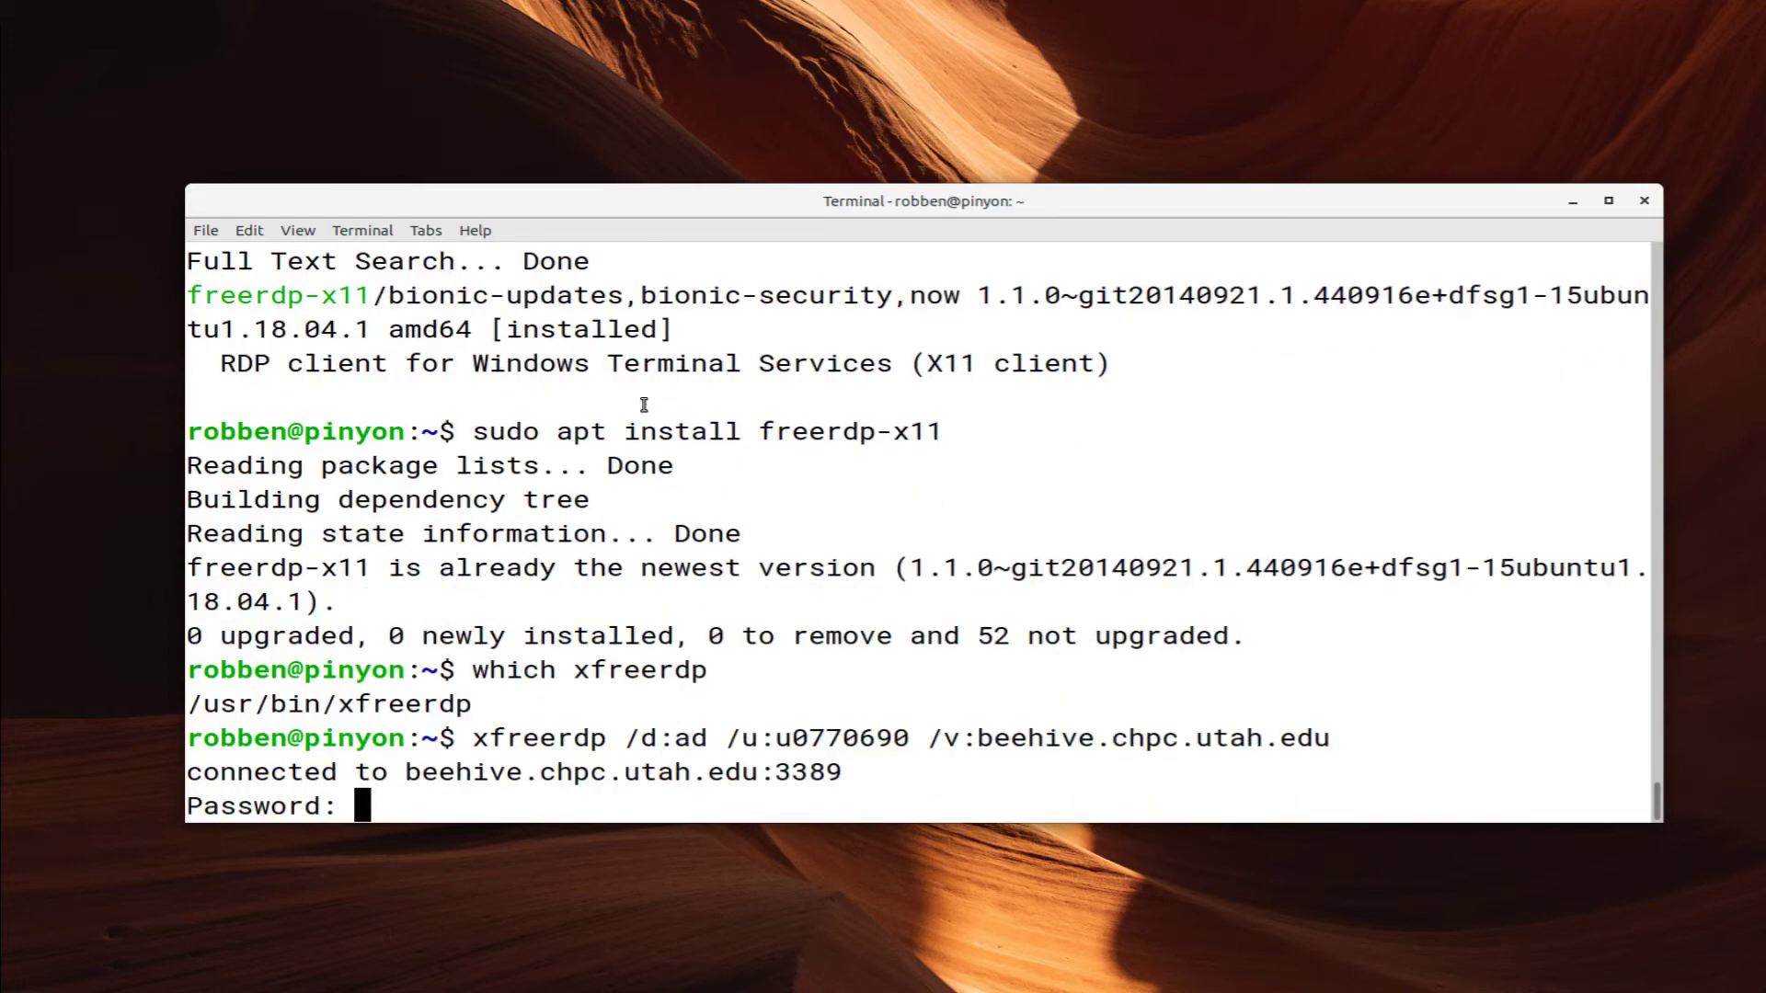
{"action": "key", "text": "Return"}
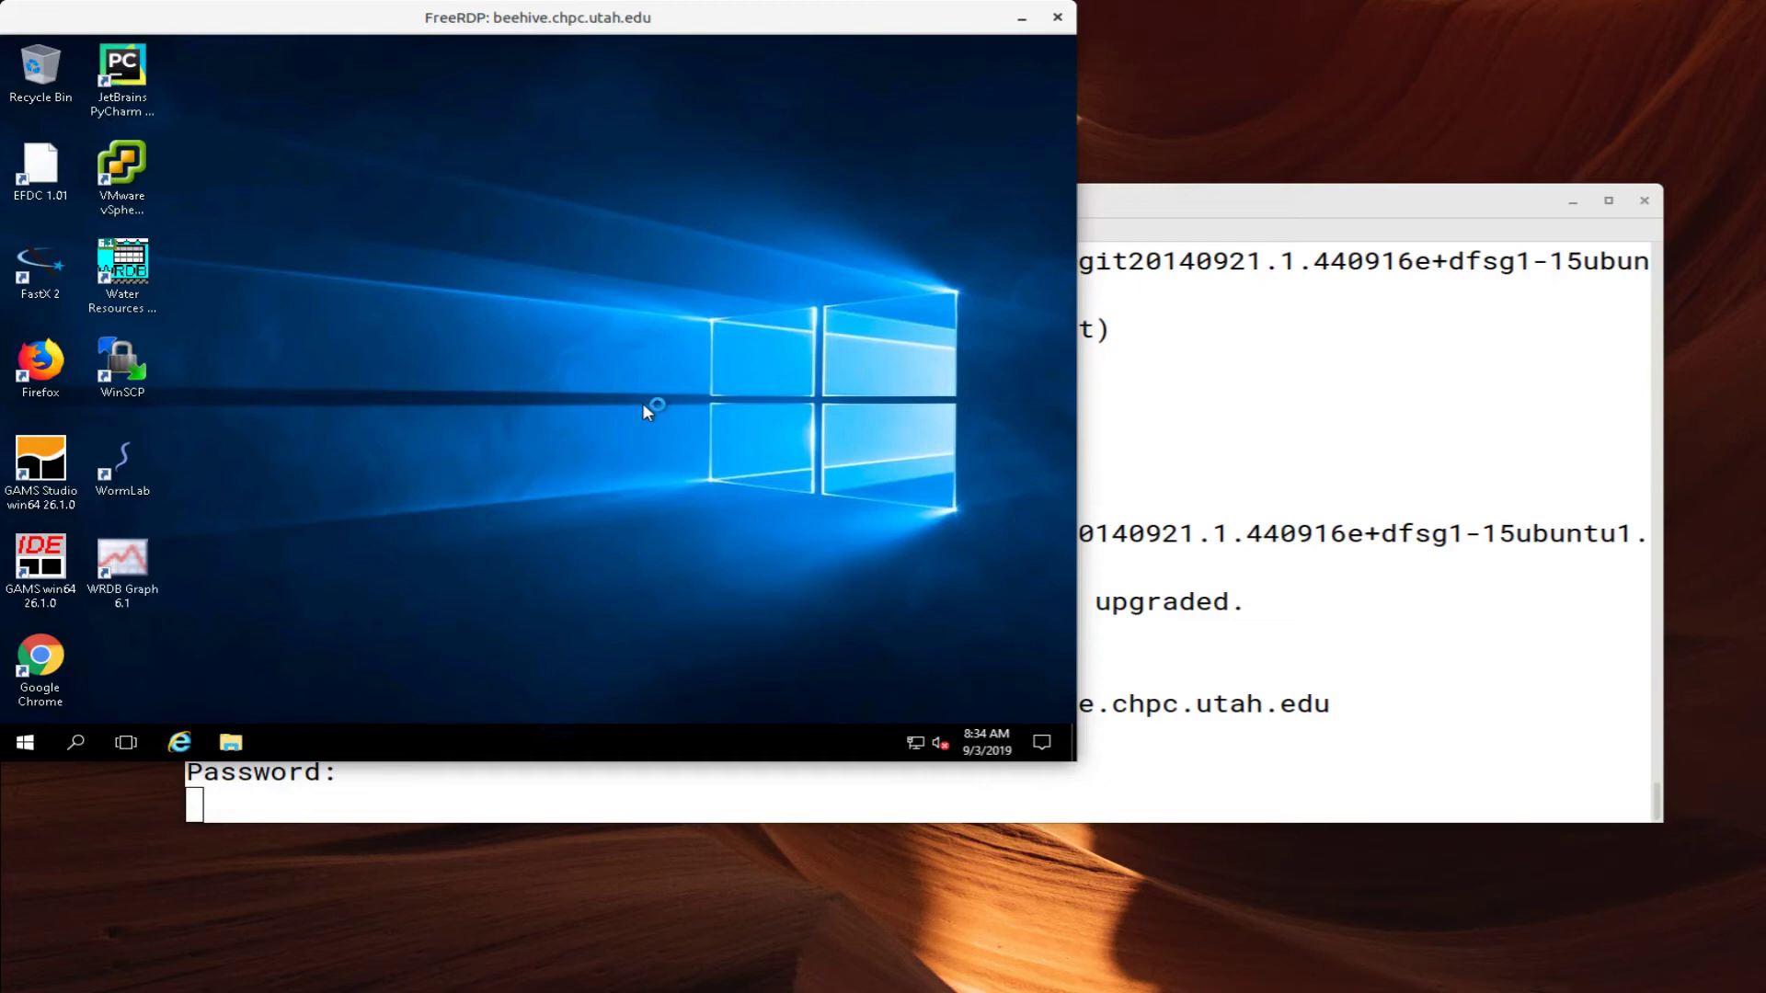
View the 89 items on the beehive Home (H:) drive, close Explorer, then reveal the account sign-out options
{"action": "left_click", "coordinate": [230, 742]}
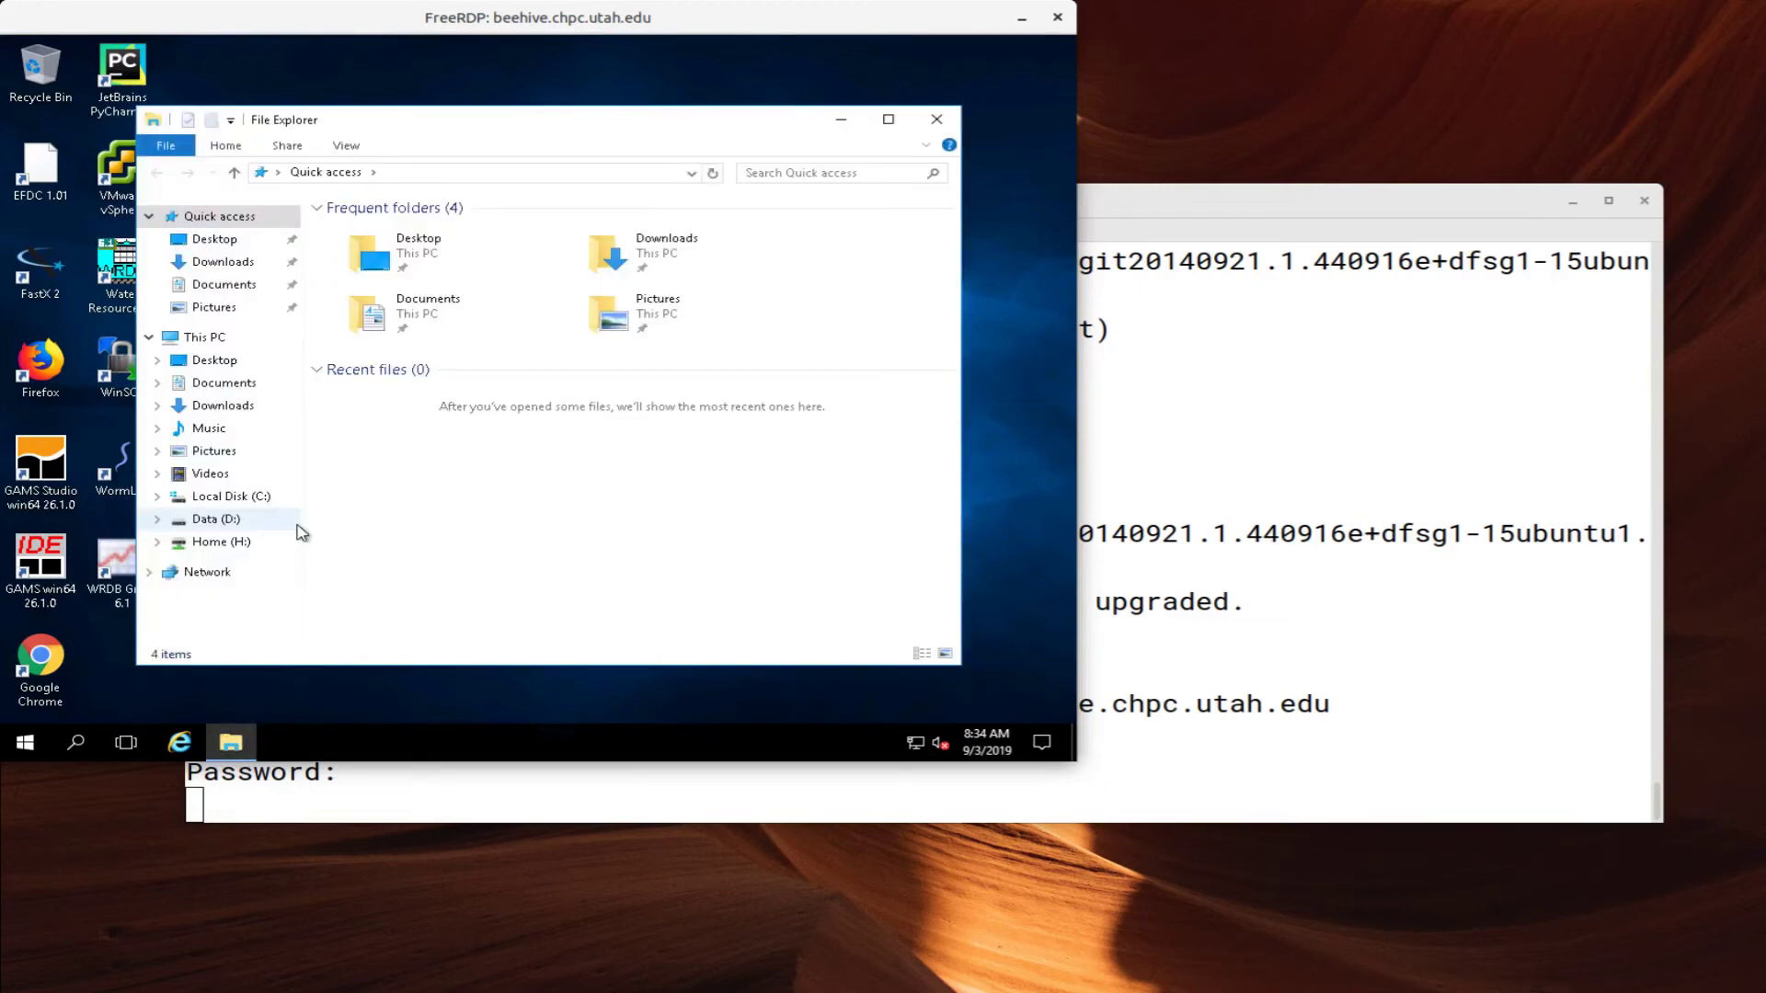
{"action": "left_click", "coordinate": [225, 541]}
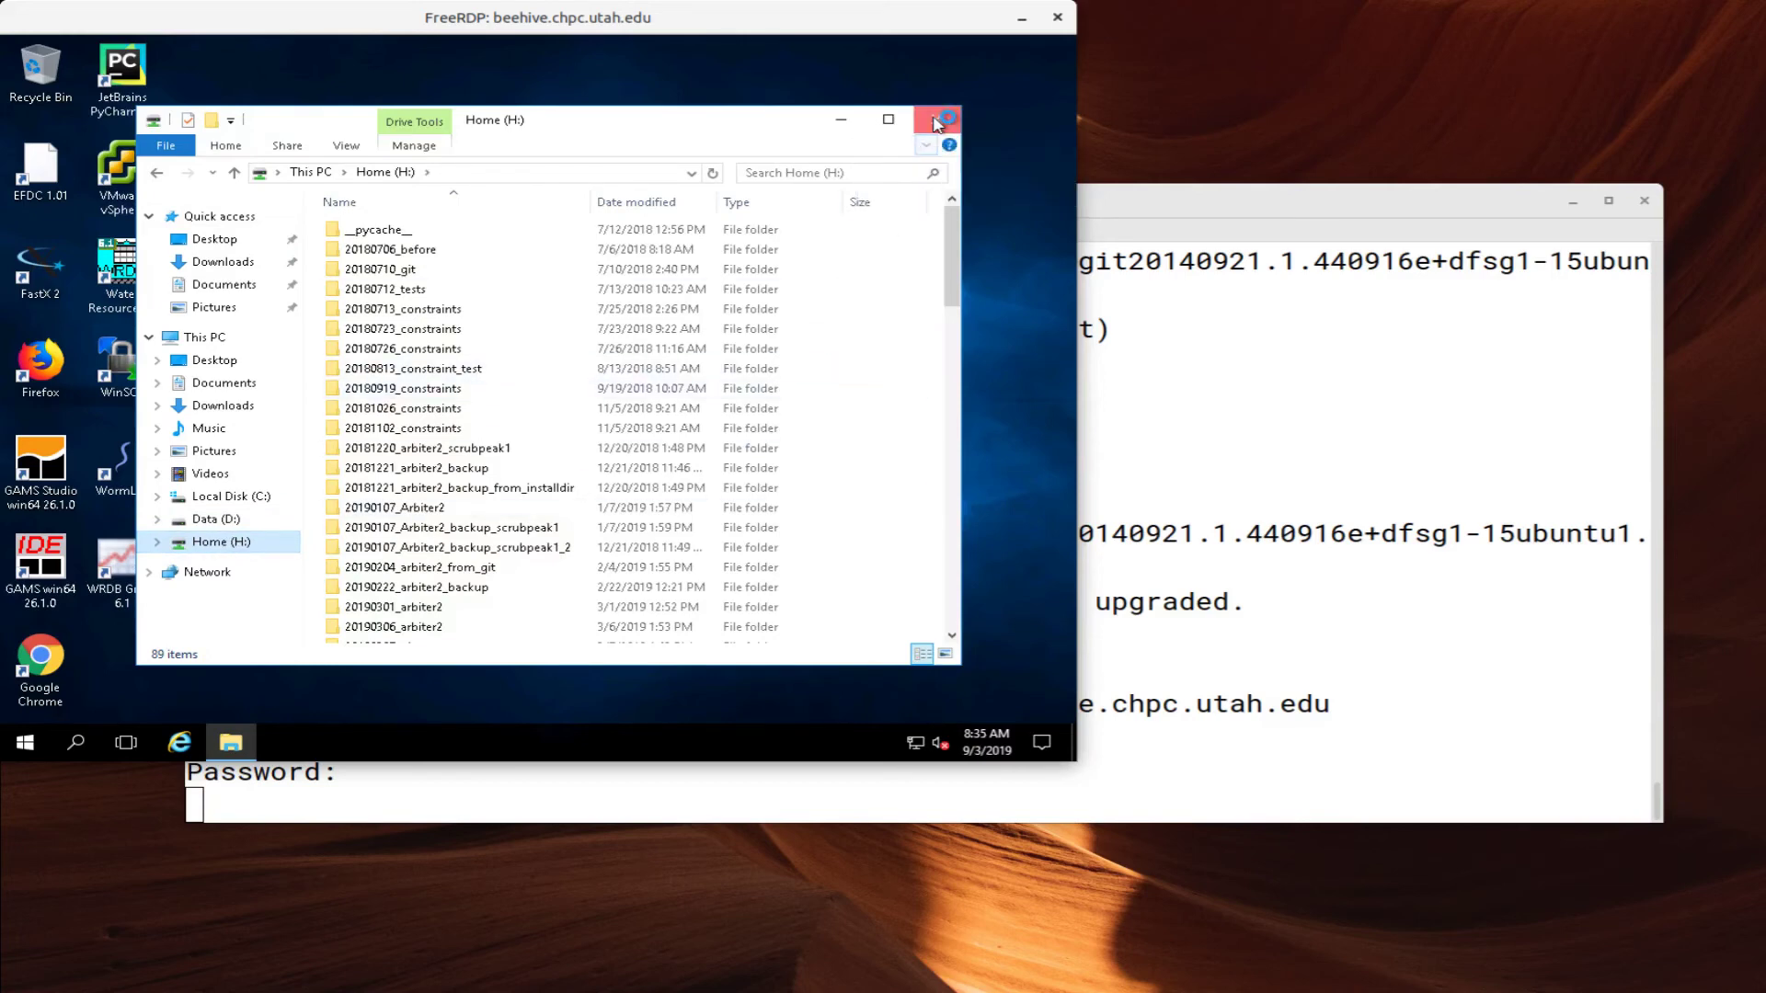
{"action": "left_click", "coordinate": [937, 122]}
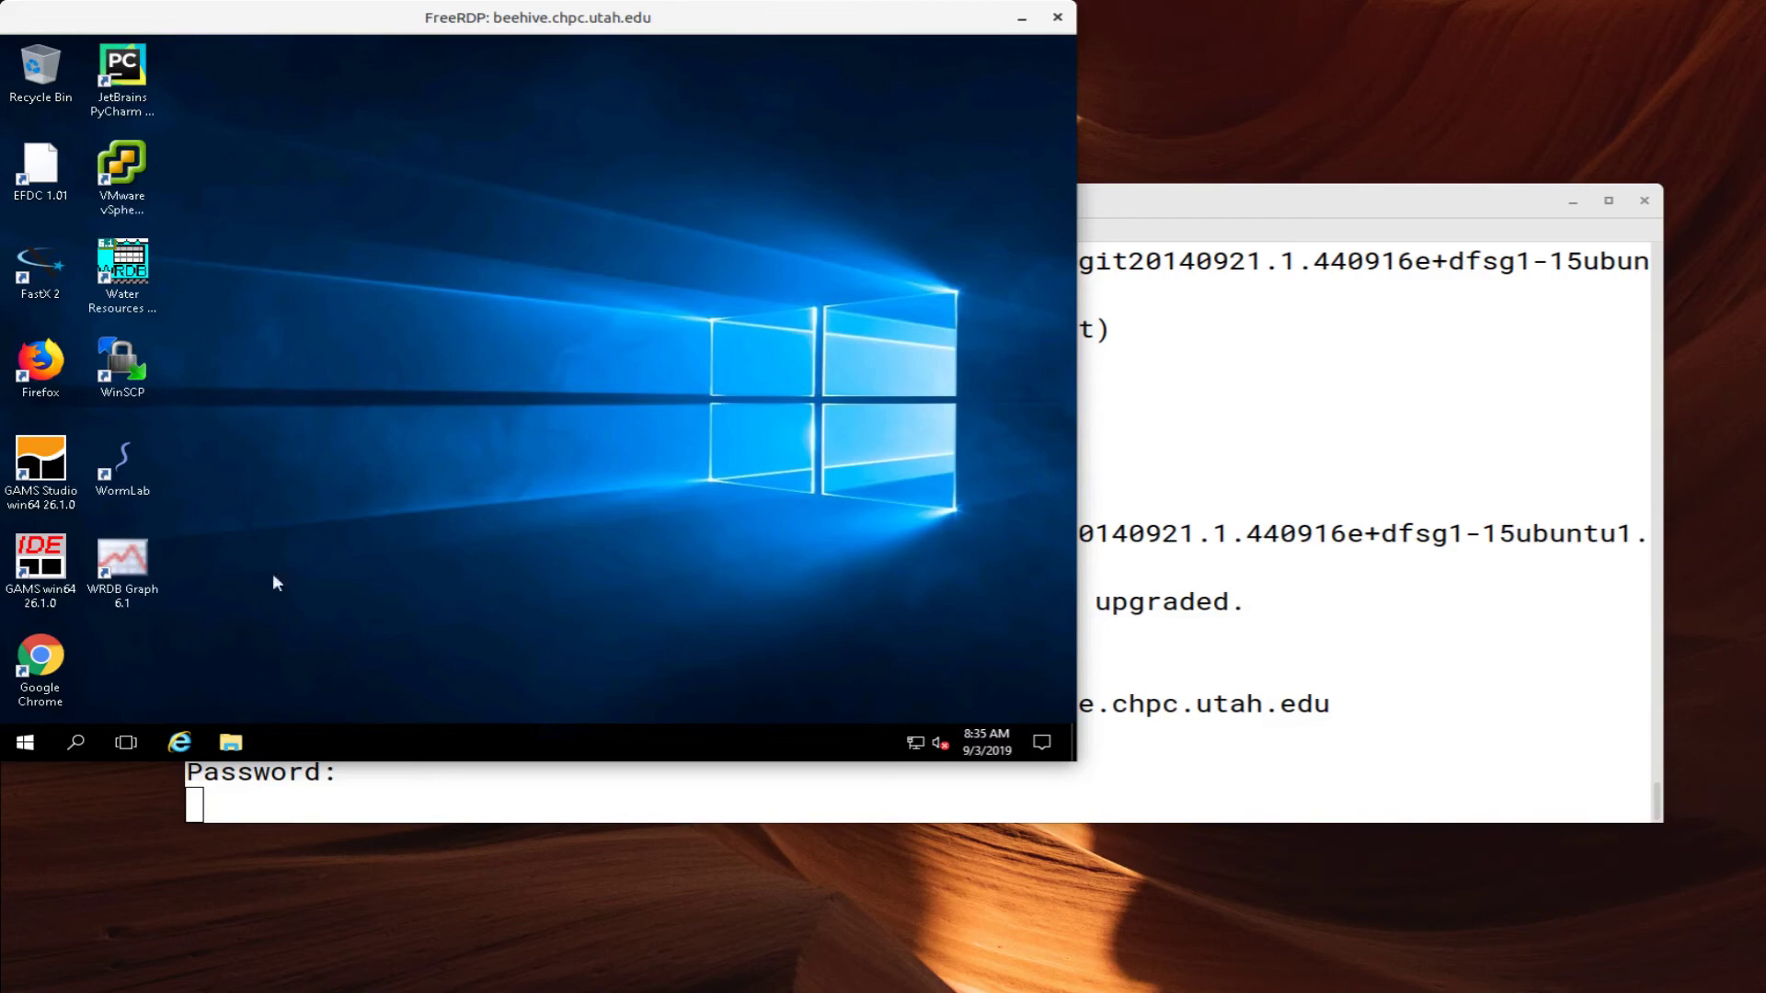
{"action": "left_click", "coordinate": [24, 742]}
{"action": "left_click", "coordinate": [37, 610]}
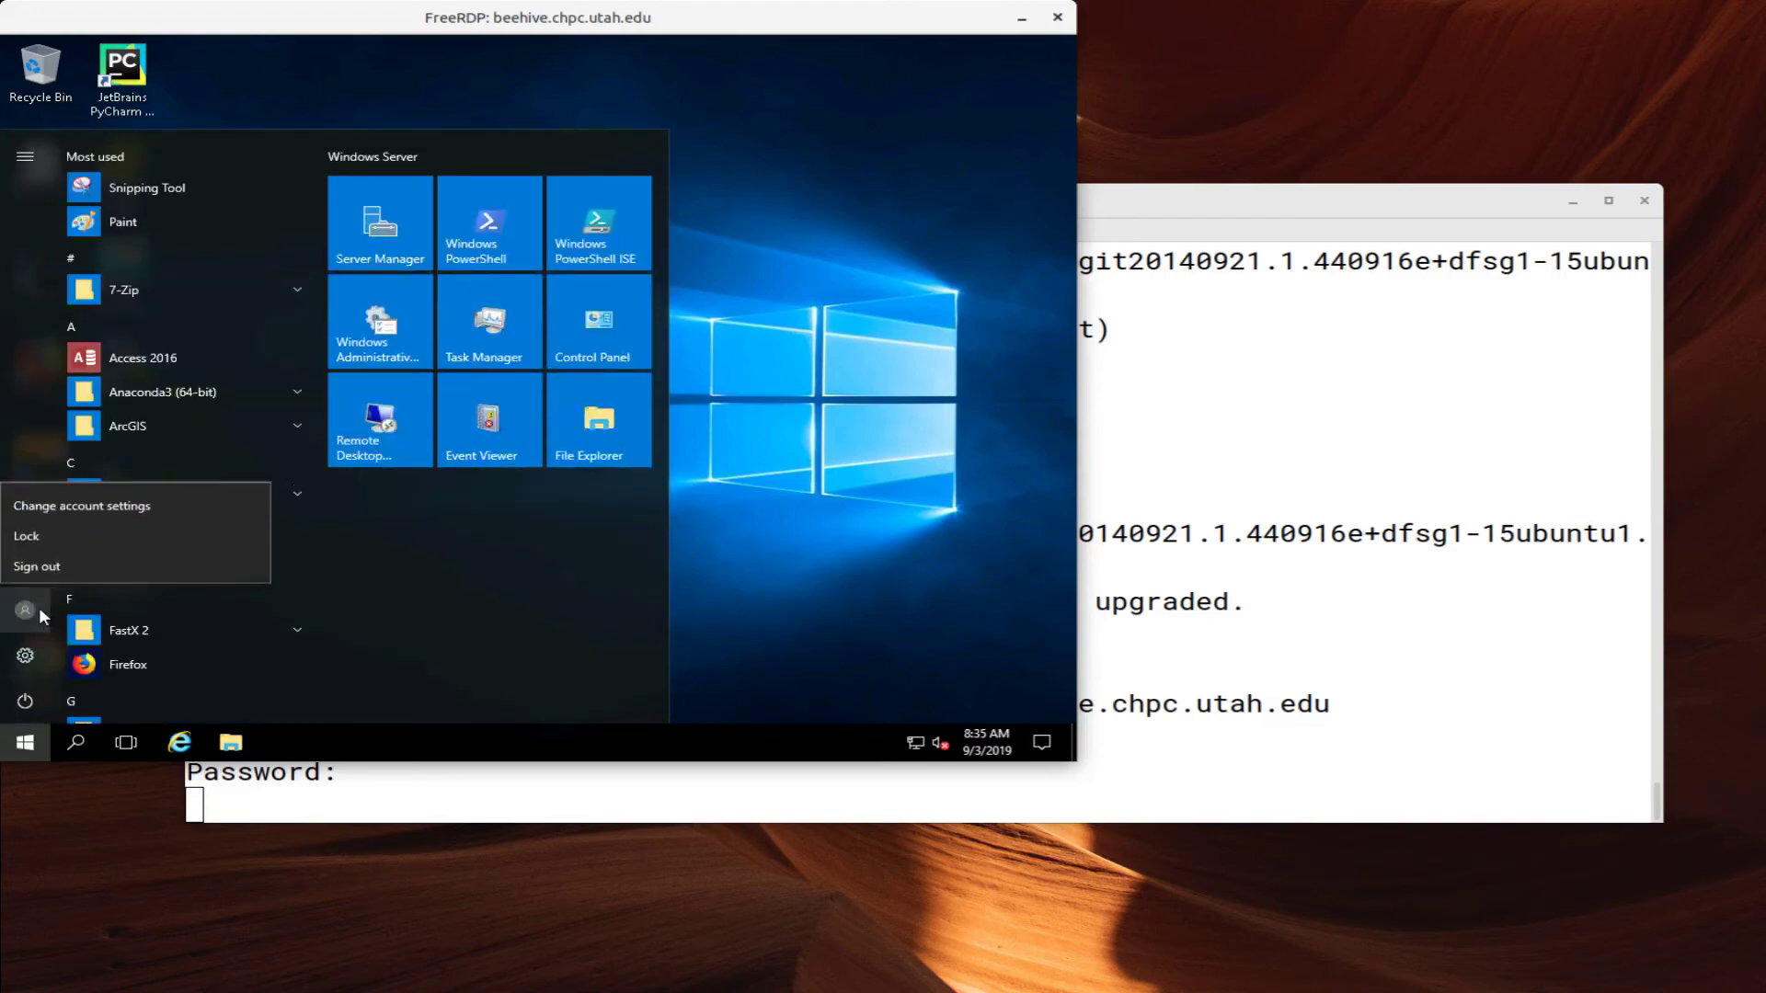